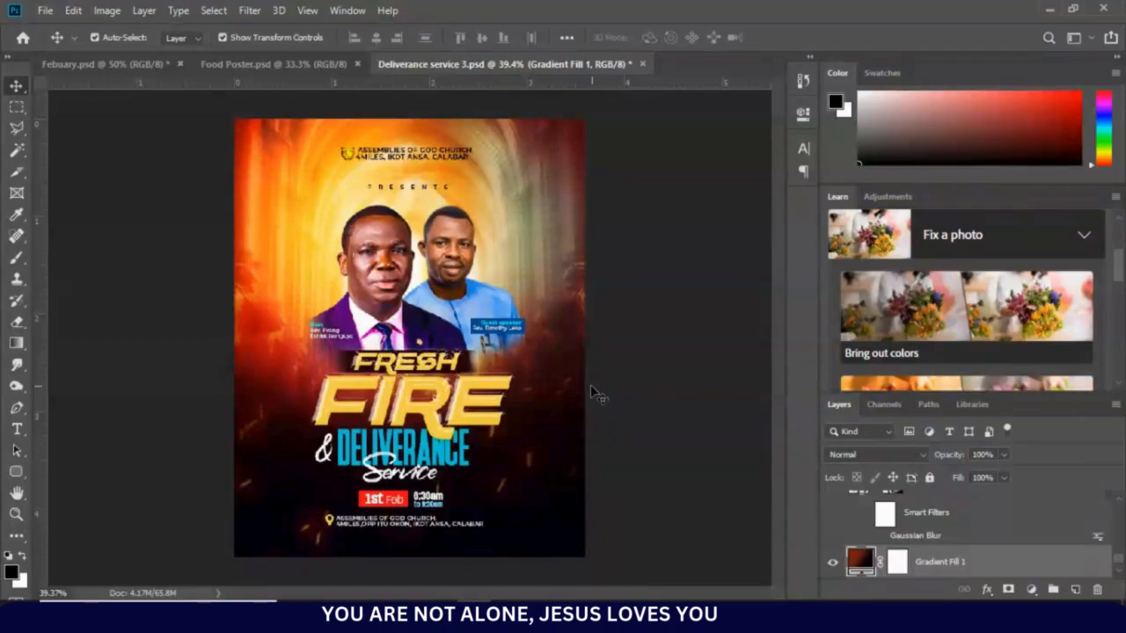
Create a new portrait document of 1080 x 1350 pixels at 300 pixels/inch in RGB Color with a white background
click(682, 281)
click(44, 12)
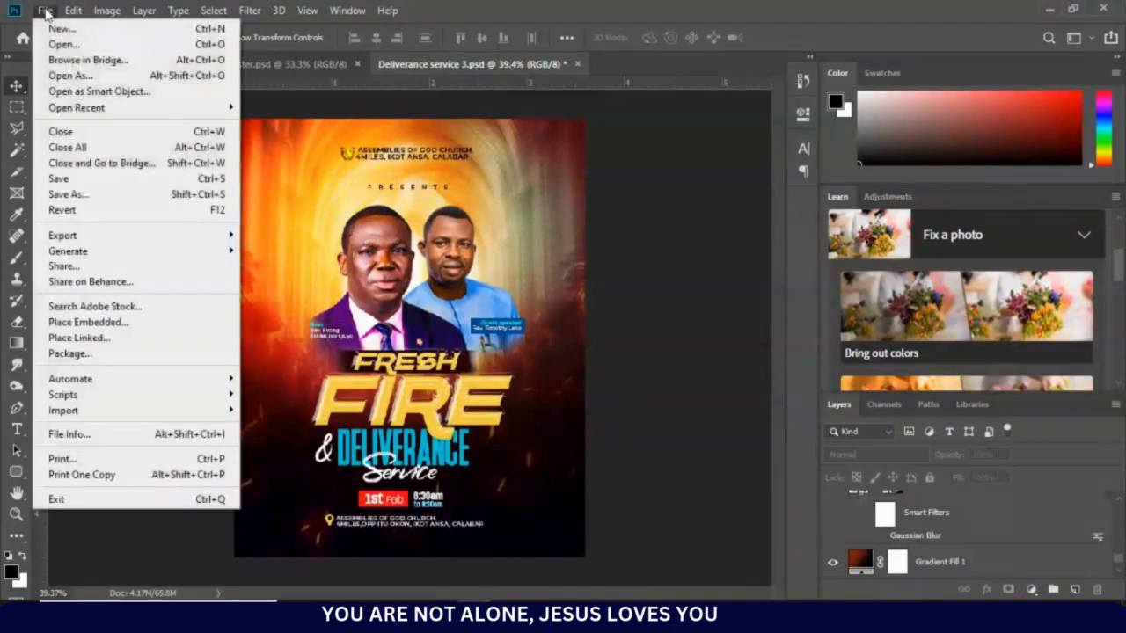
click(51, 32)
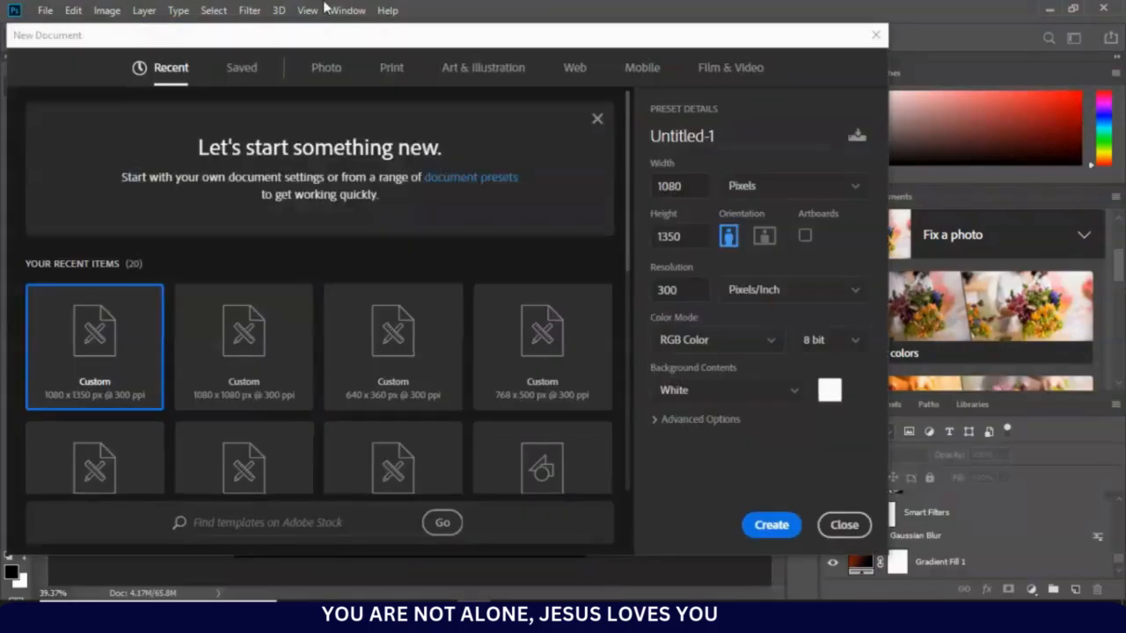
drag(249, 42, 179, 36)
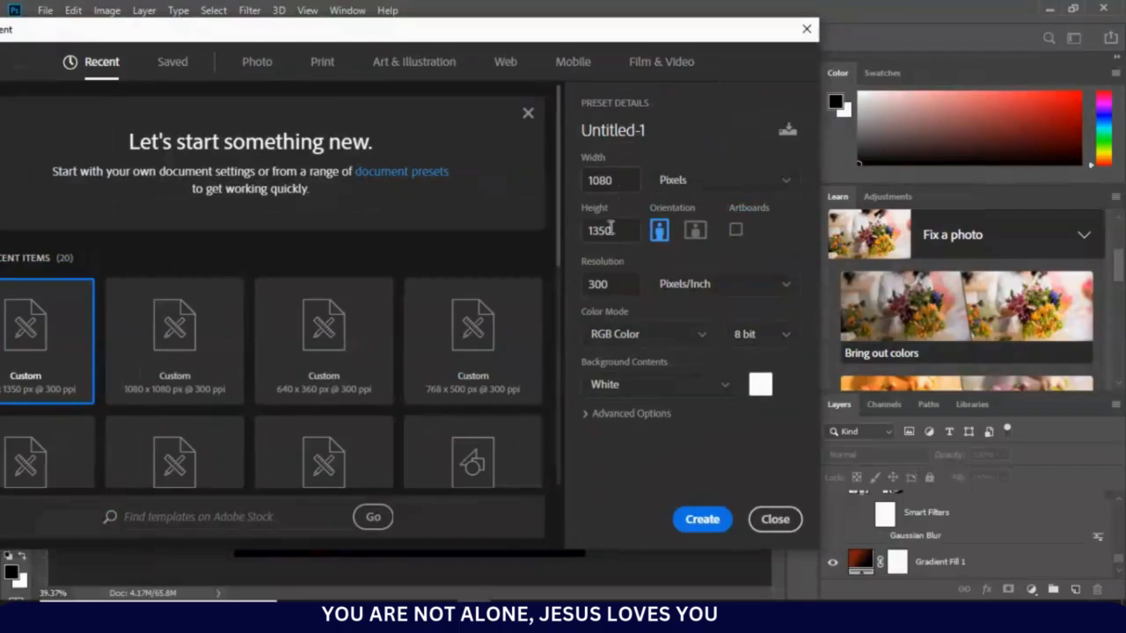
click(614, 181)
double_click(614, 180)
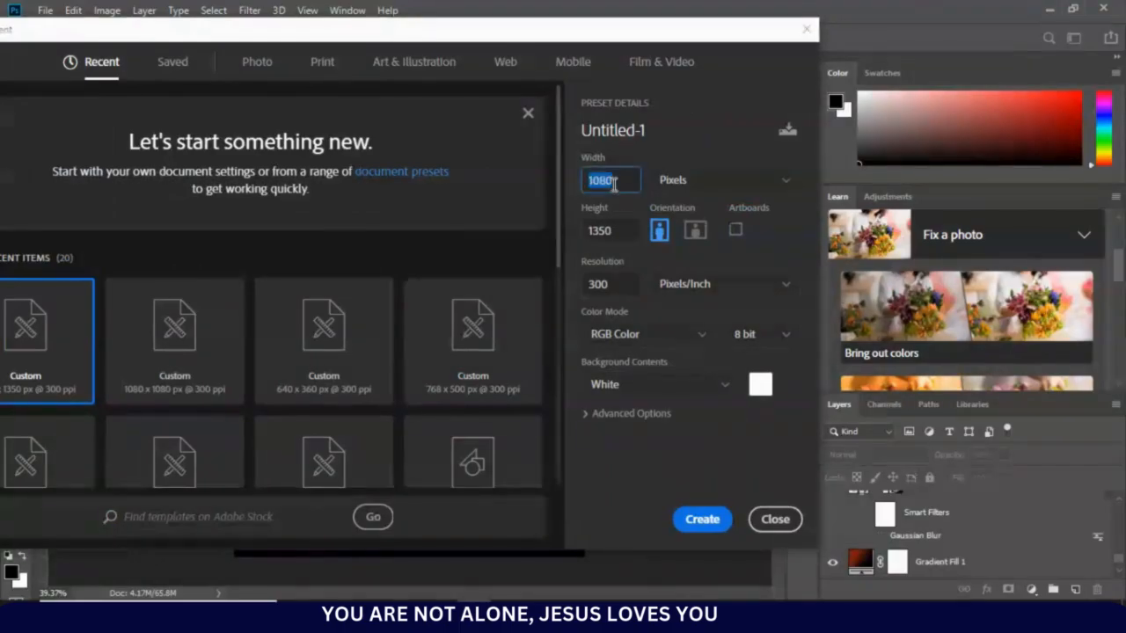
click(616, 231)
double_click(616, 290)
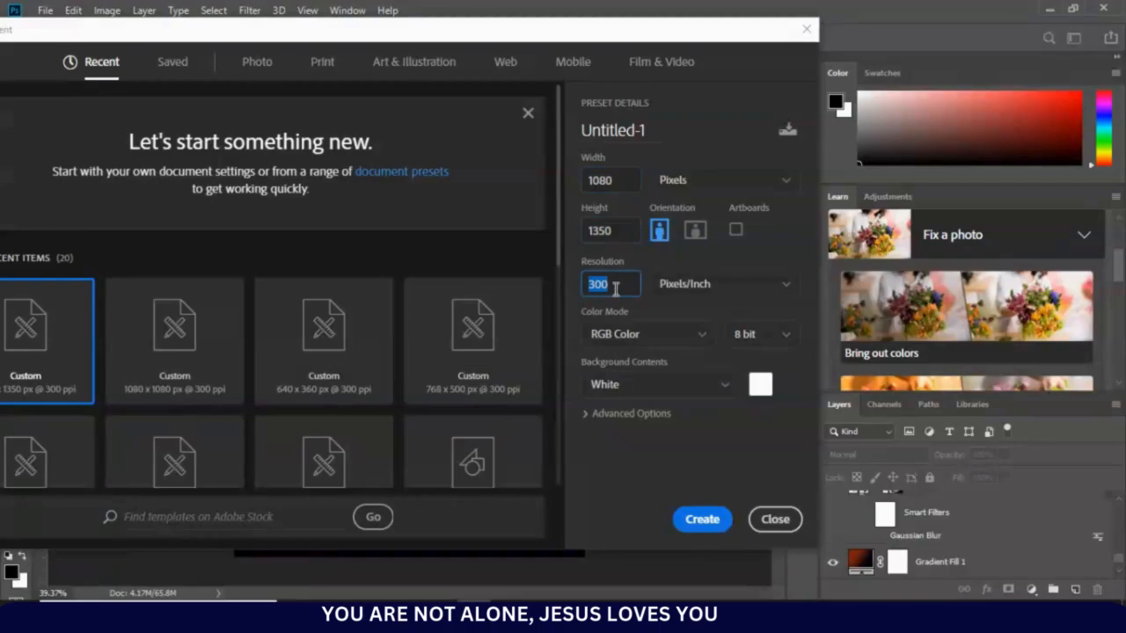
click(616, 292)
mouse_move(492, 35)
mouse_down()
mouse_move(537, 41)
mouse_move(498, 22)
mouse_up()
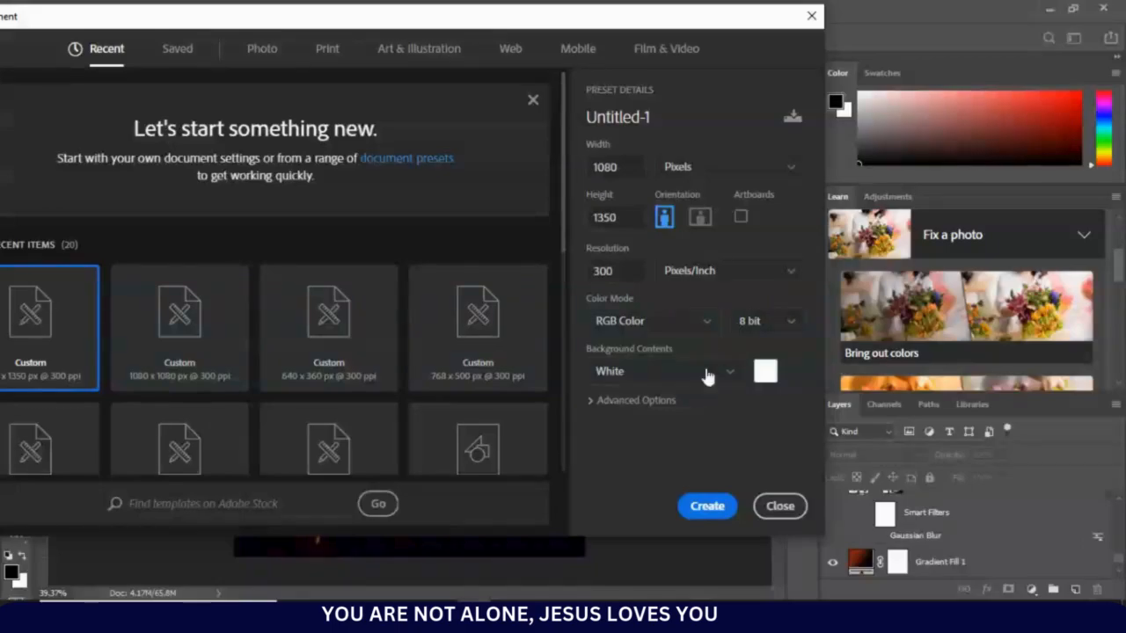
click(706, 505)
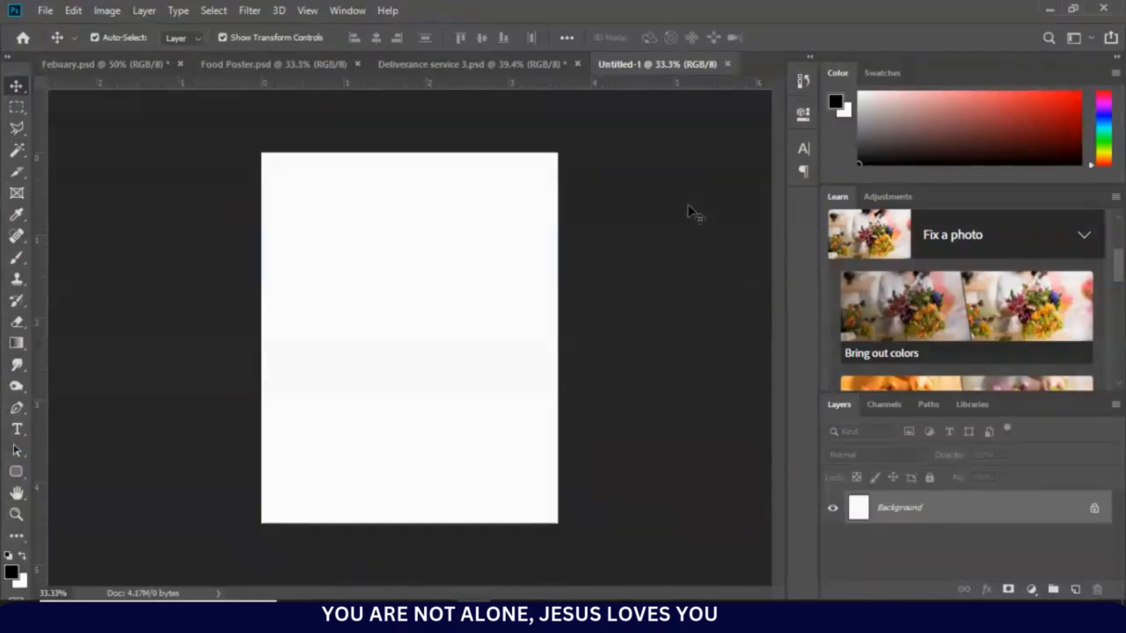
In Deliverance service 3.psd, shift the flyer's background image layers sideways, including the Art Pictures _ Freepik (1) layer, to expose the gradient beneath
click(441, 71)
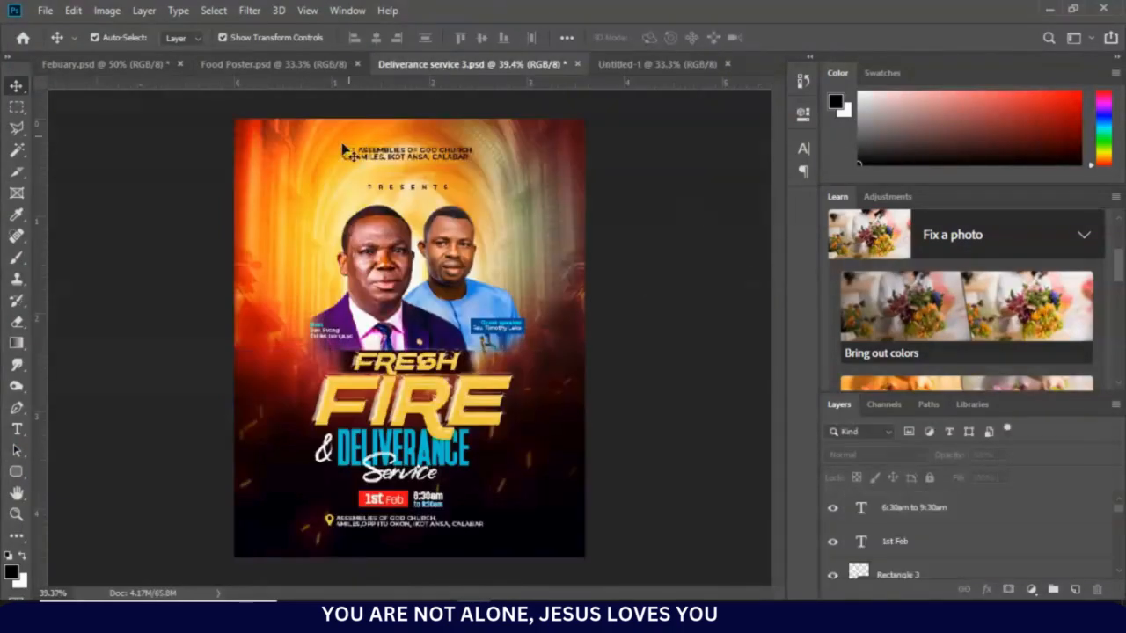
click(278, 207)
drag(278, 207, 360, 222)
click(270, 260)
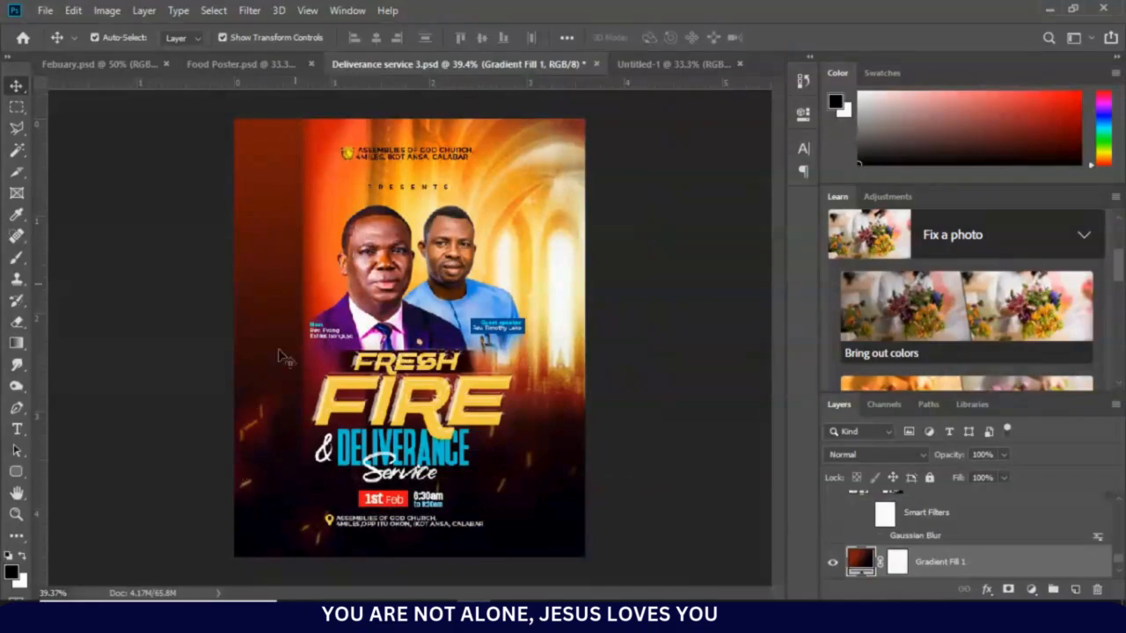
key(alt+shift+g)
drag(325, 204, 257, 211)
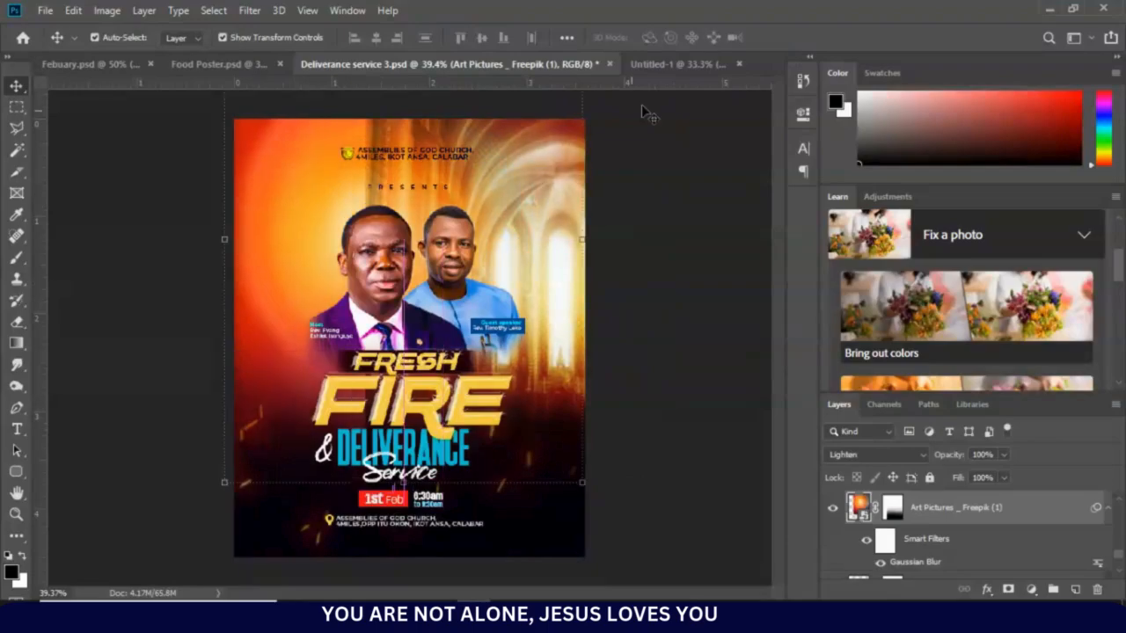
In the Untitled-1 document, draw a black rounded rectangle about 1263 x 1473 px that covers the whole canvas and centre it
click(664, 62)
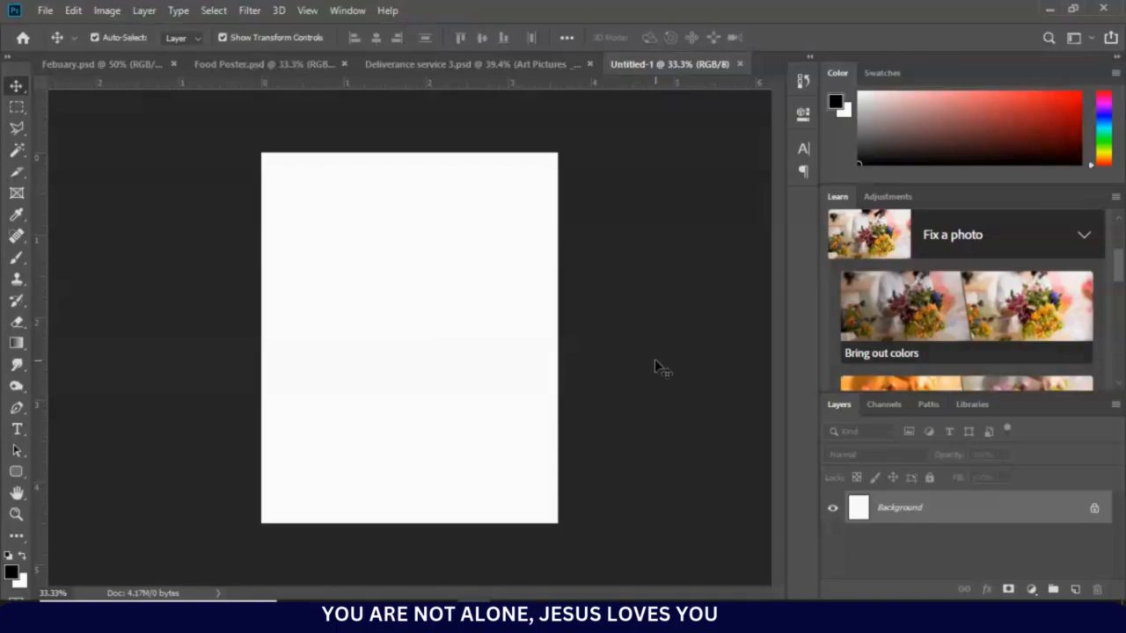
click(16, 471)
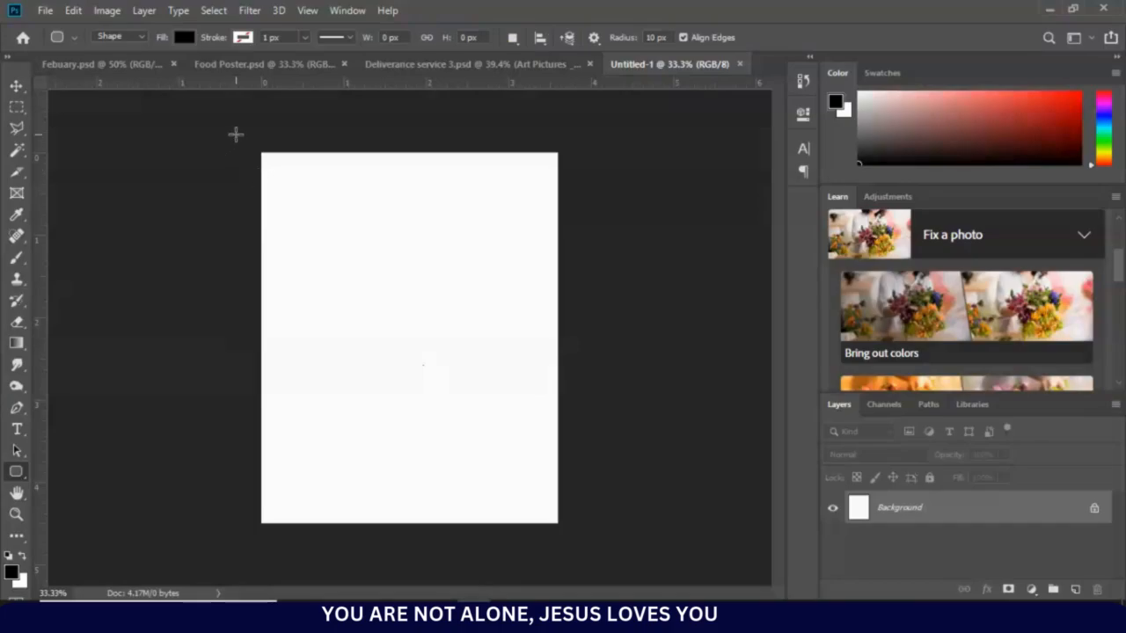
drag(236, 134, 581, 537)
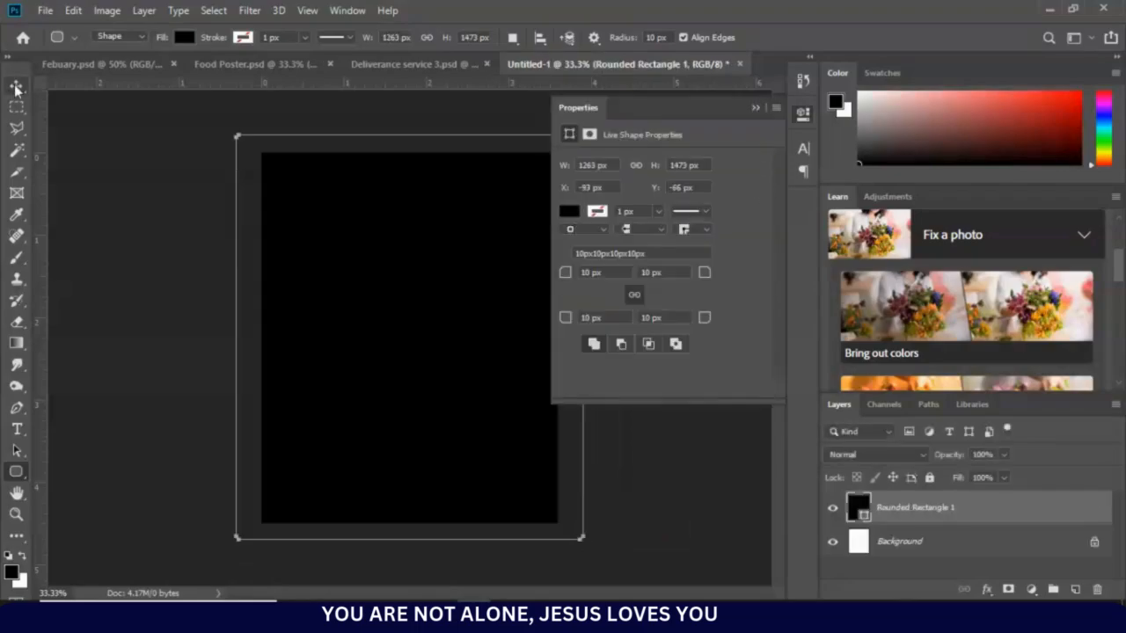
key(v)
click(755, 107)
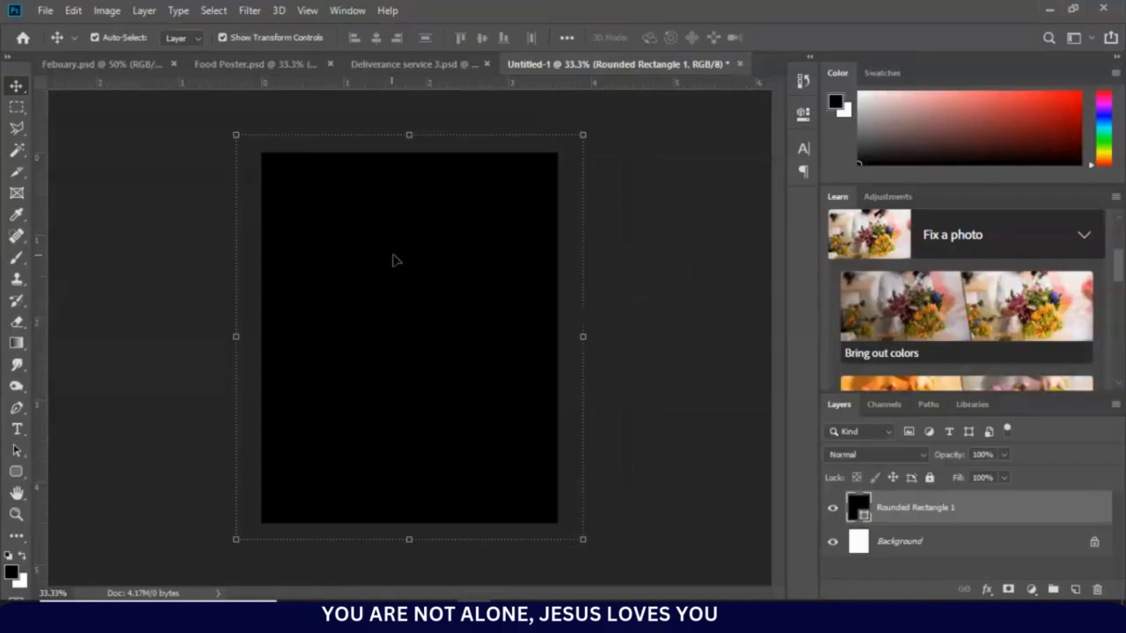
drag(393, 261, 396, 275)
mouse_move(432, 426)
mouse_down()
mouse_move(430, 440)
mouse_move(428, 413)
mouse_up()
Add a linear Gradient Fill layer above the rectangle using the Foreground to Background preset
click(1033, 590)
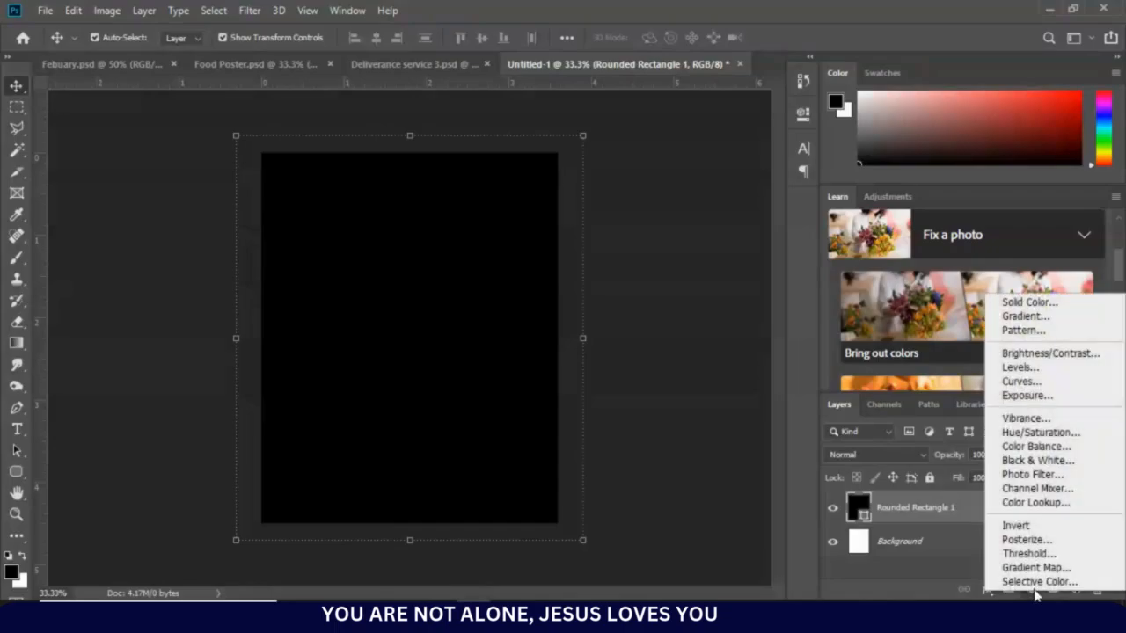
click(1029, 317)
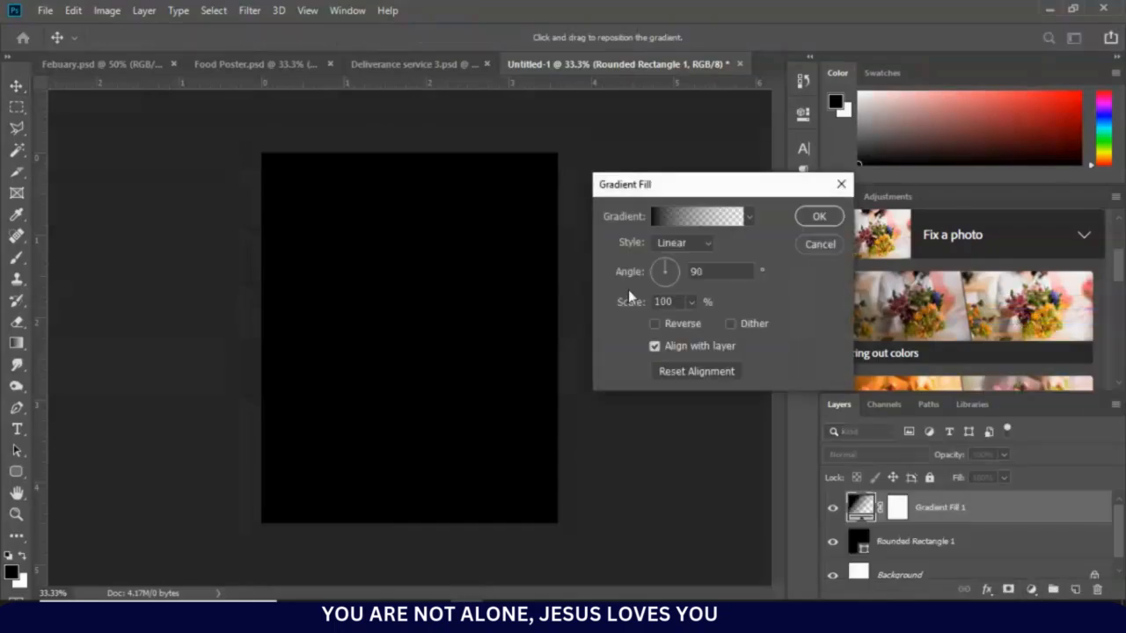
click(696, 219)
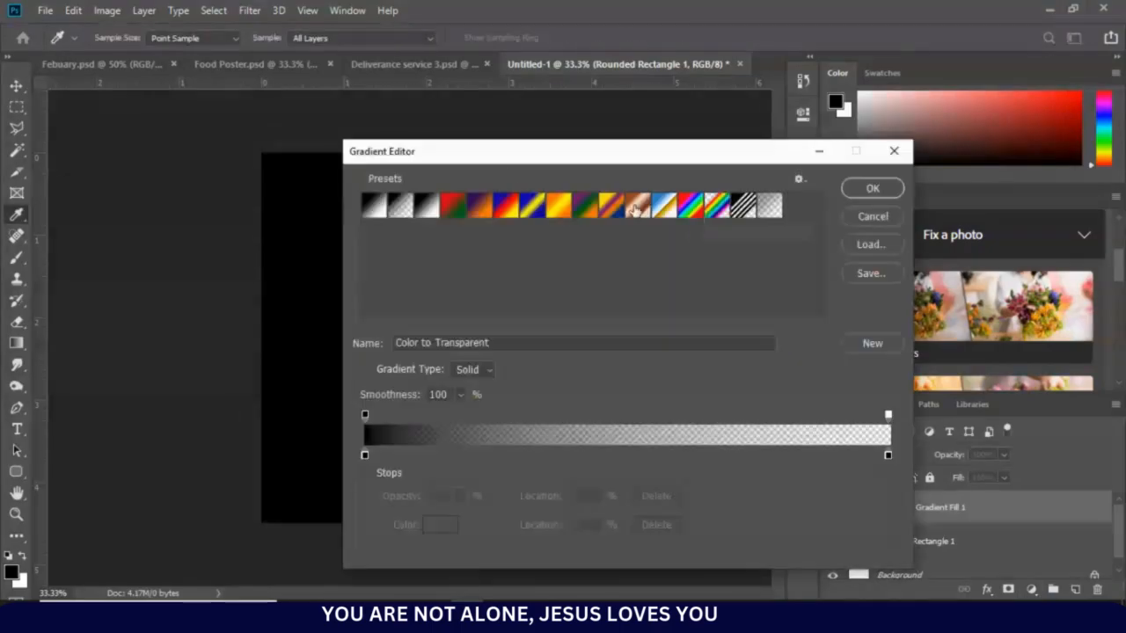
drag(493, 151, 711, 116)
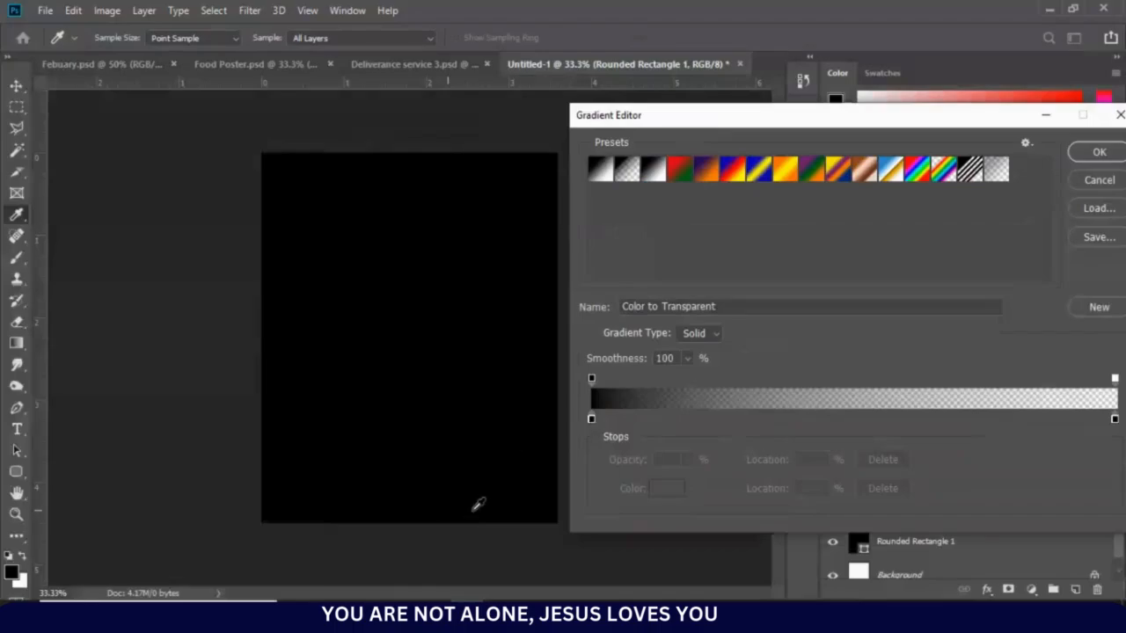
drag(997, 117, 862, 148)
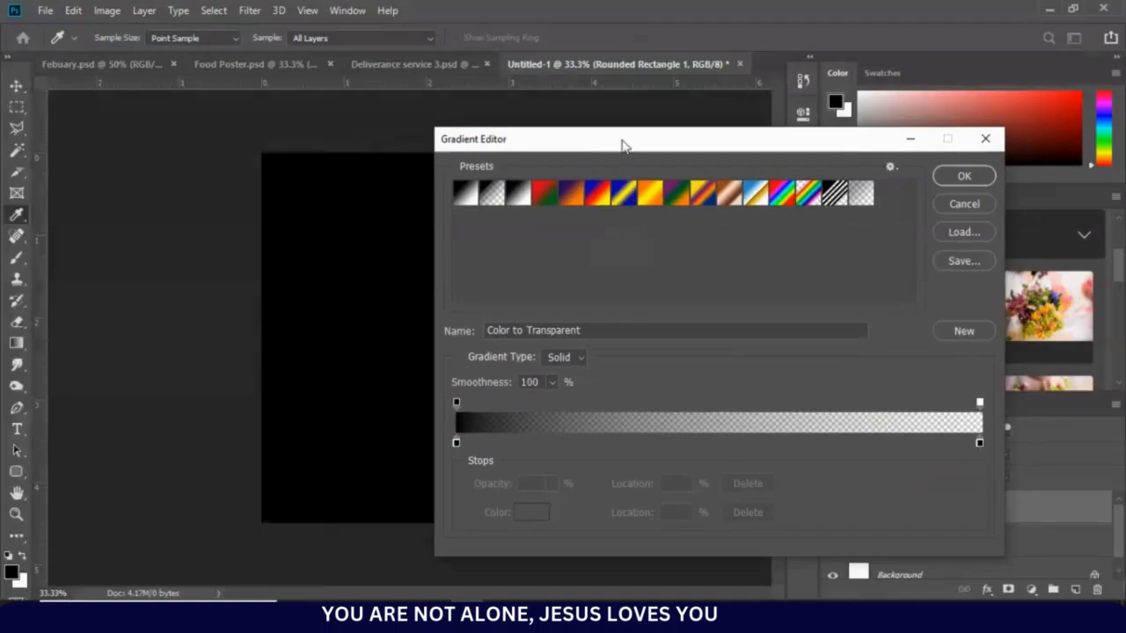
drag(623, 144, 785, 177)
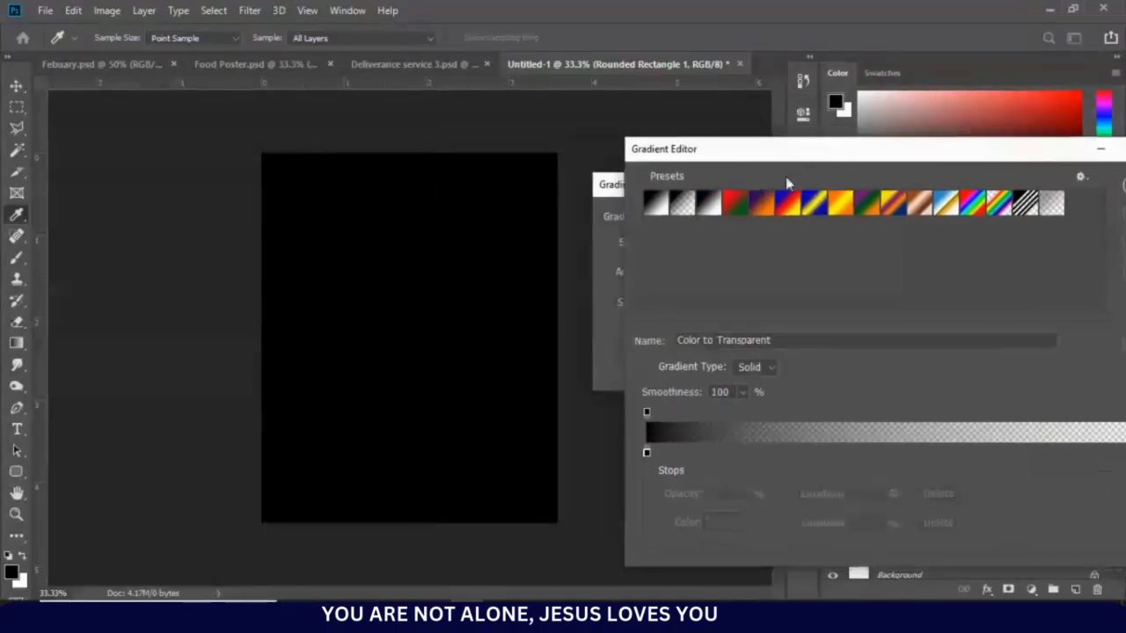
click(658, 212)
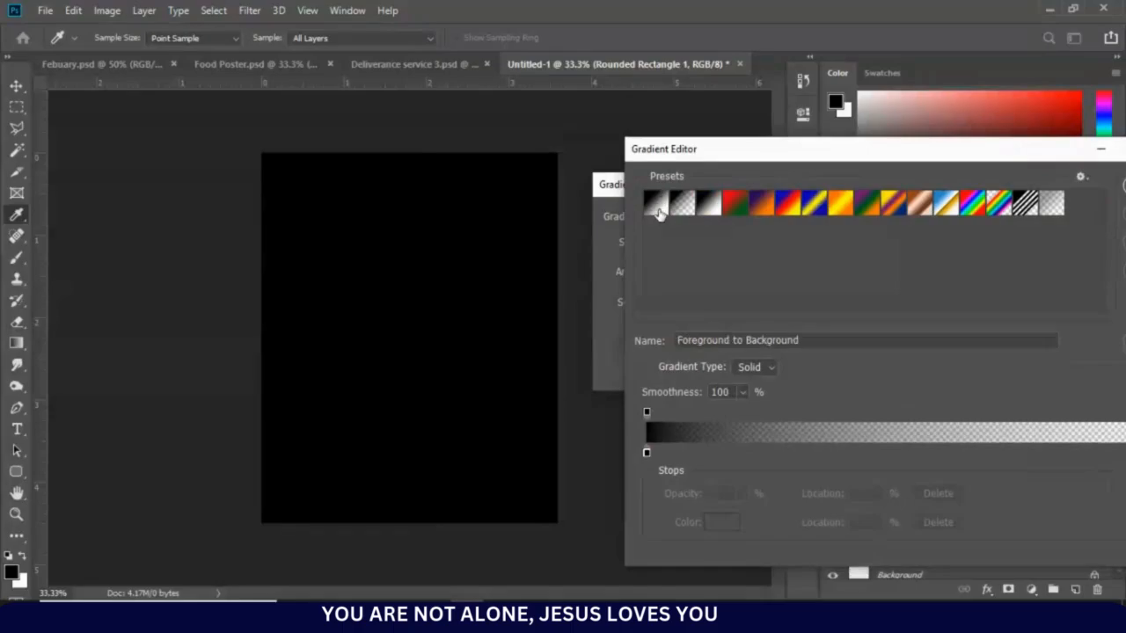
drag(749, 153, 712, 94)
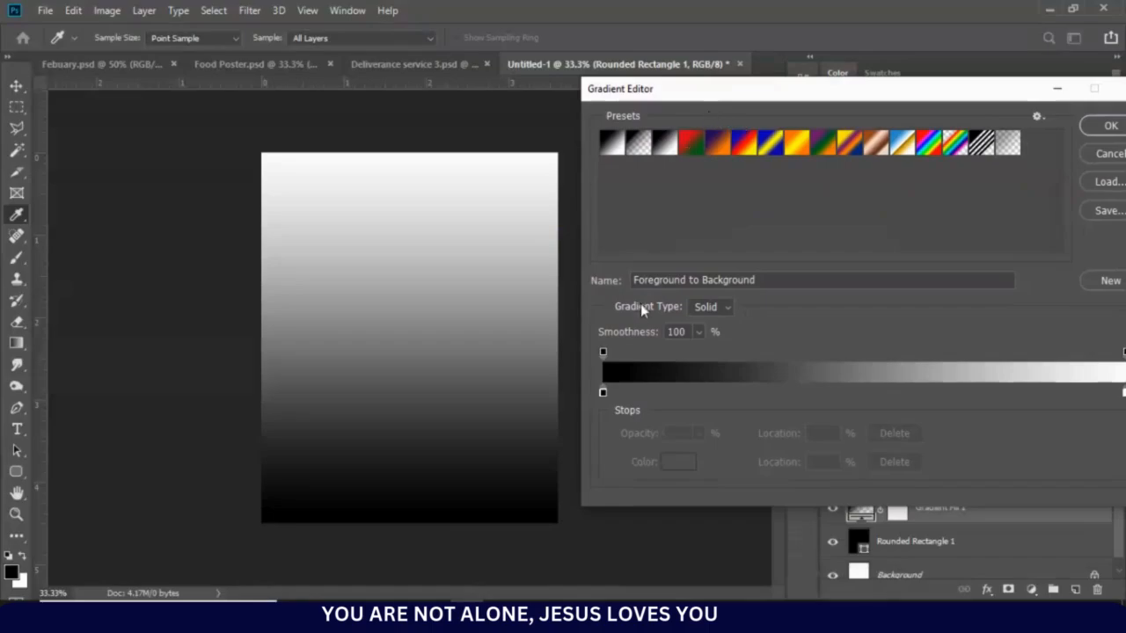
drag(728, 94, 655, 139)
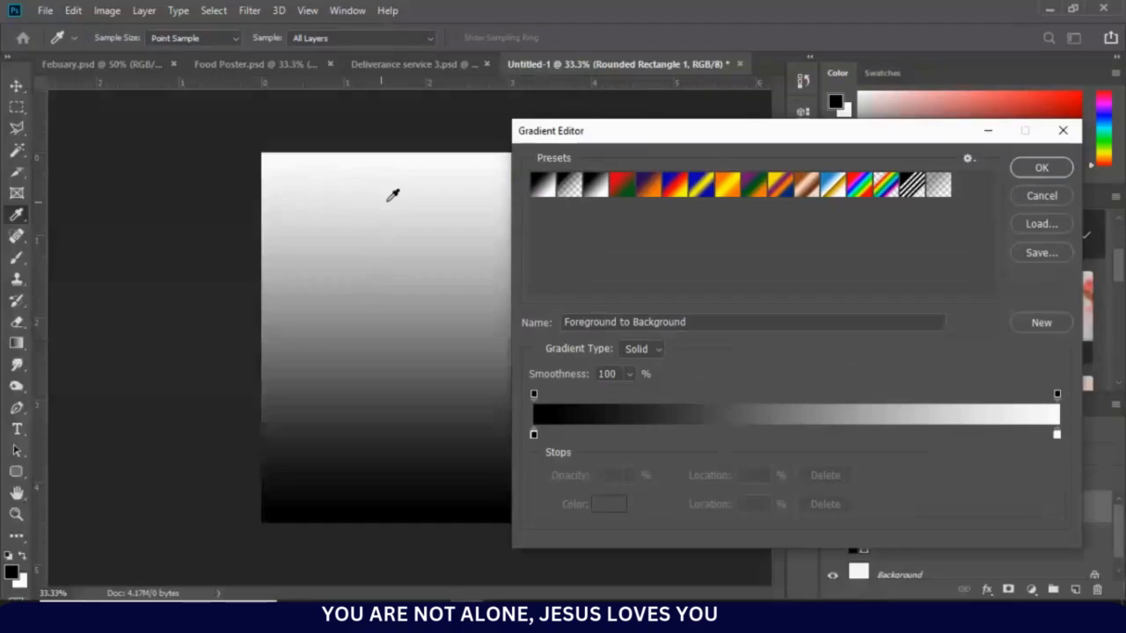
Change the gradient's white end stop to dark red 9d1e2d and apply the gradient fill
click(1057, 434)
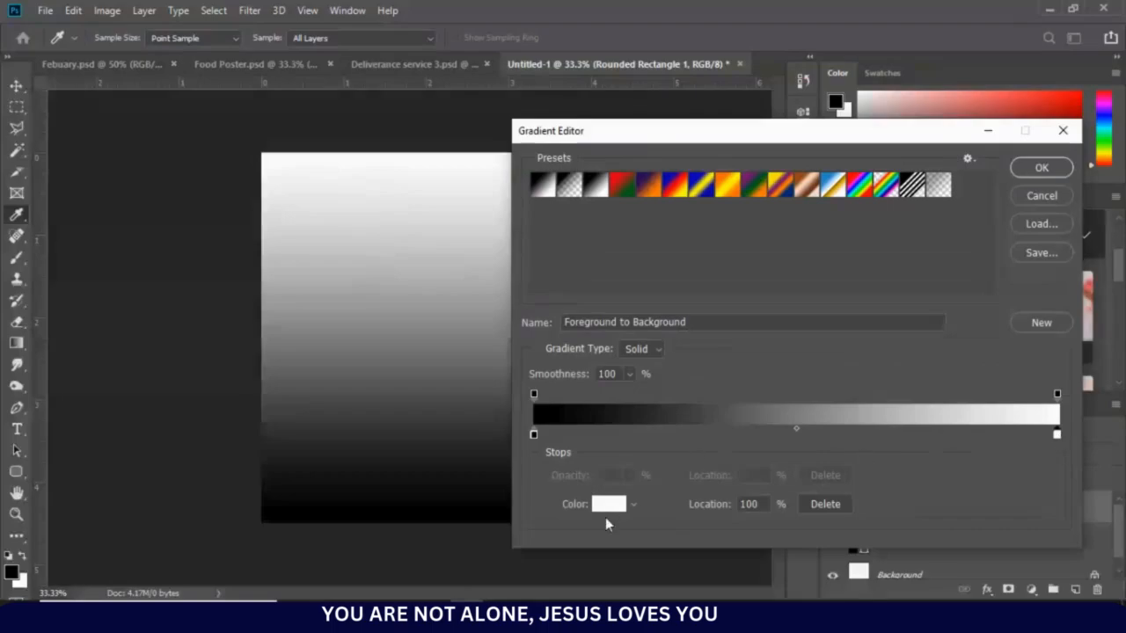
click(608, 504)
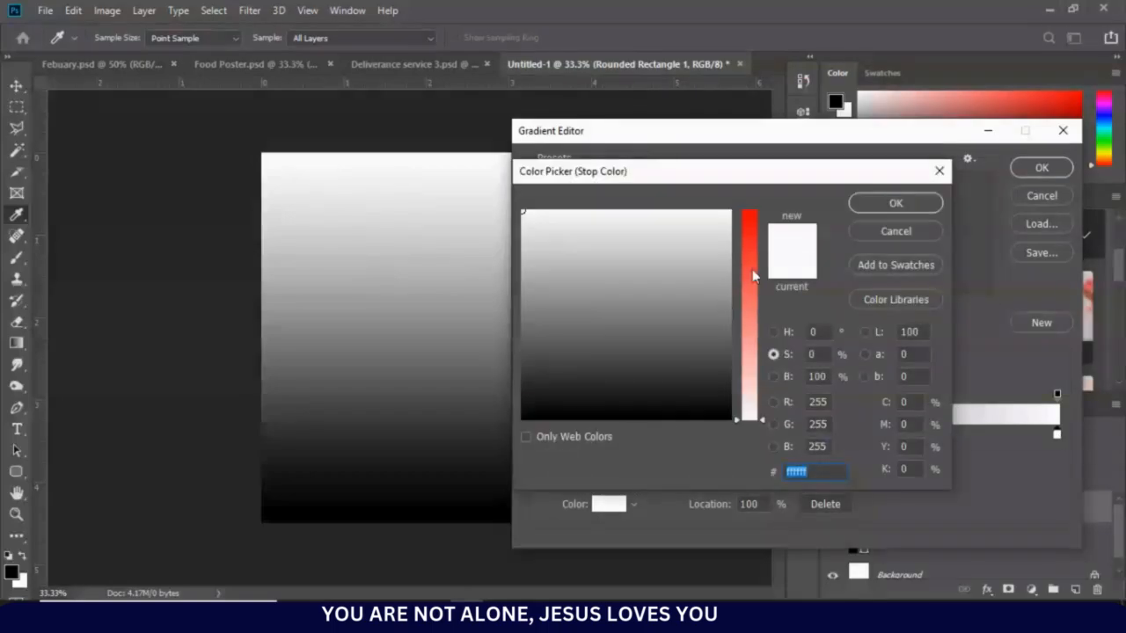
text(ff4141)
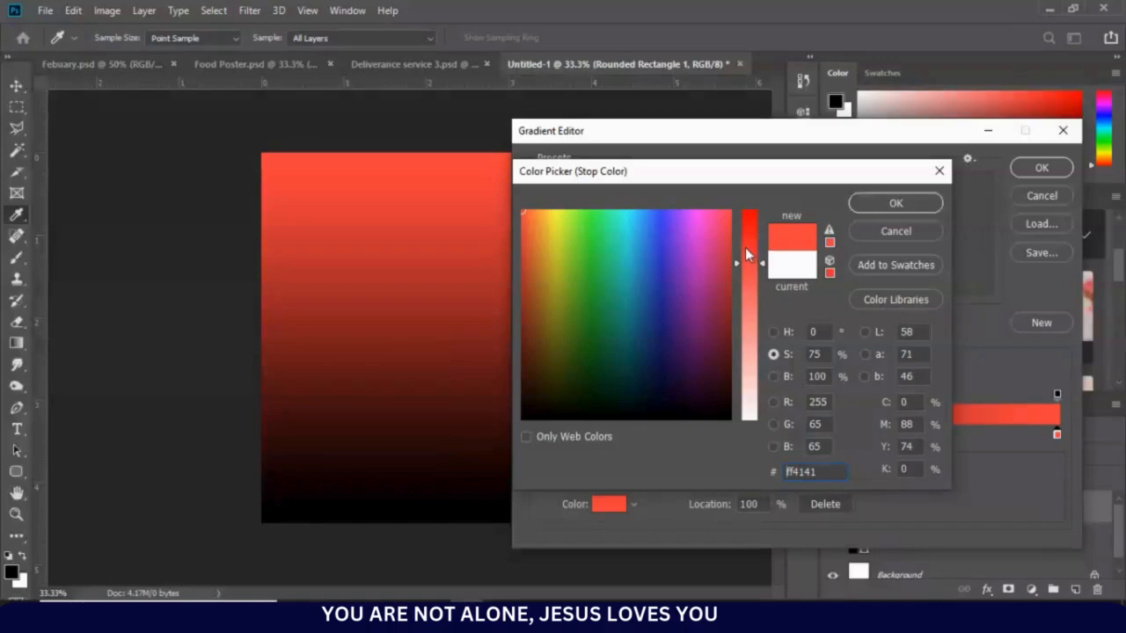
drag(750, 255, 748, 249)
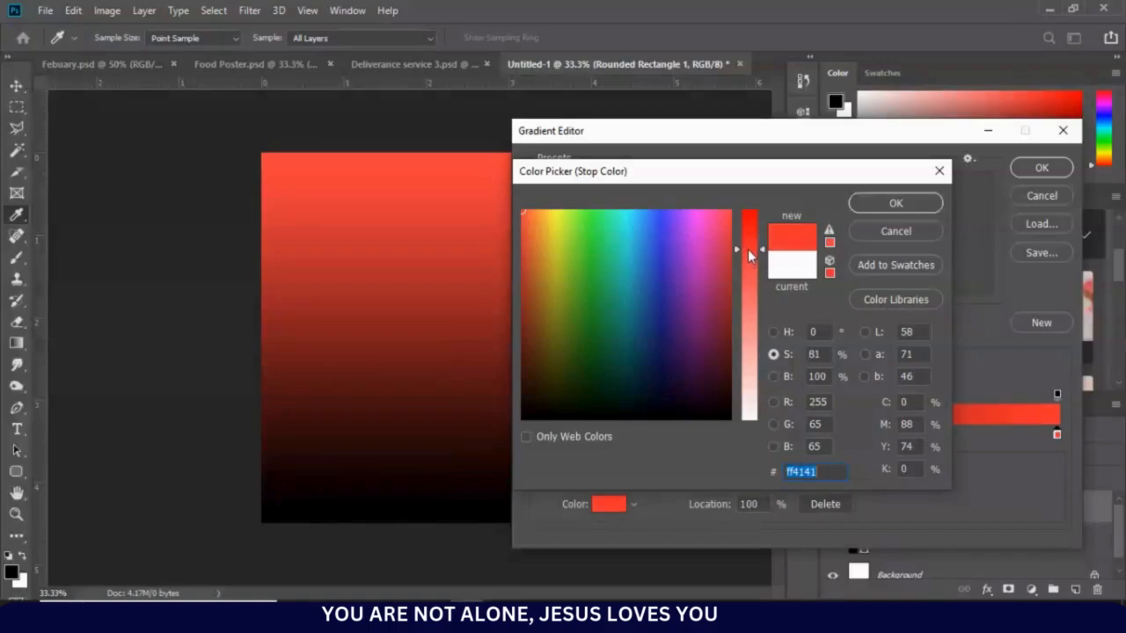
click(728, 293)
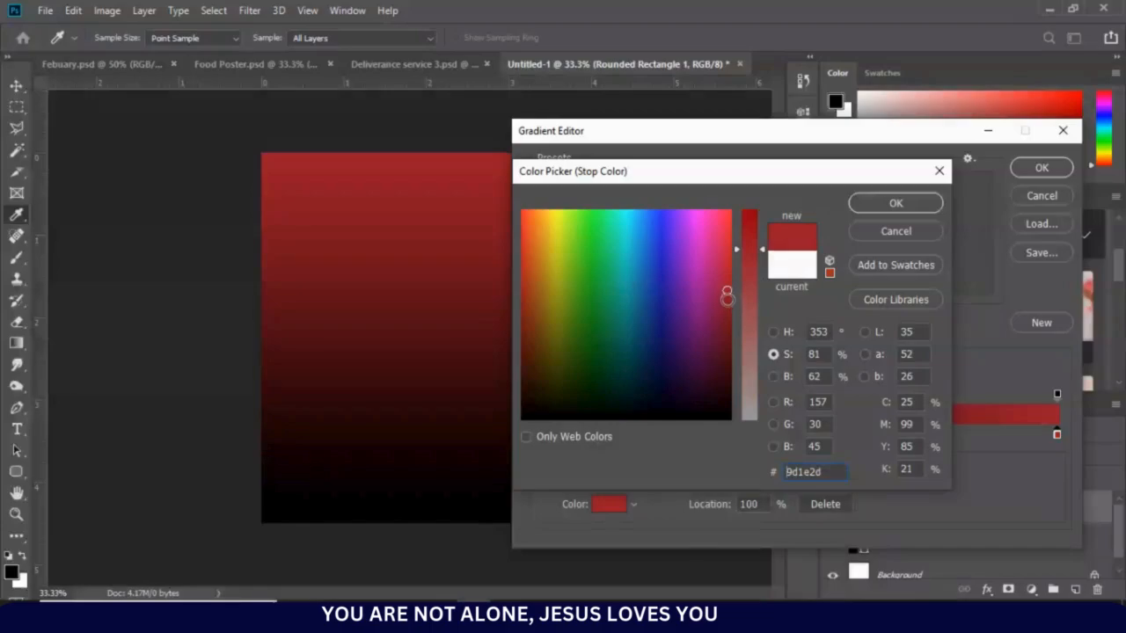
click(896, 204)
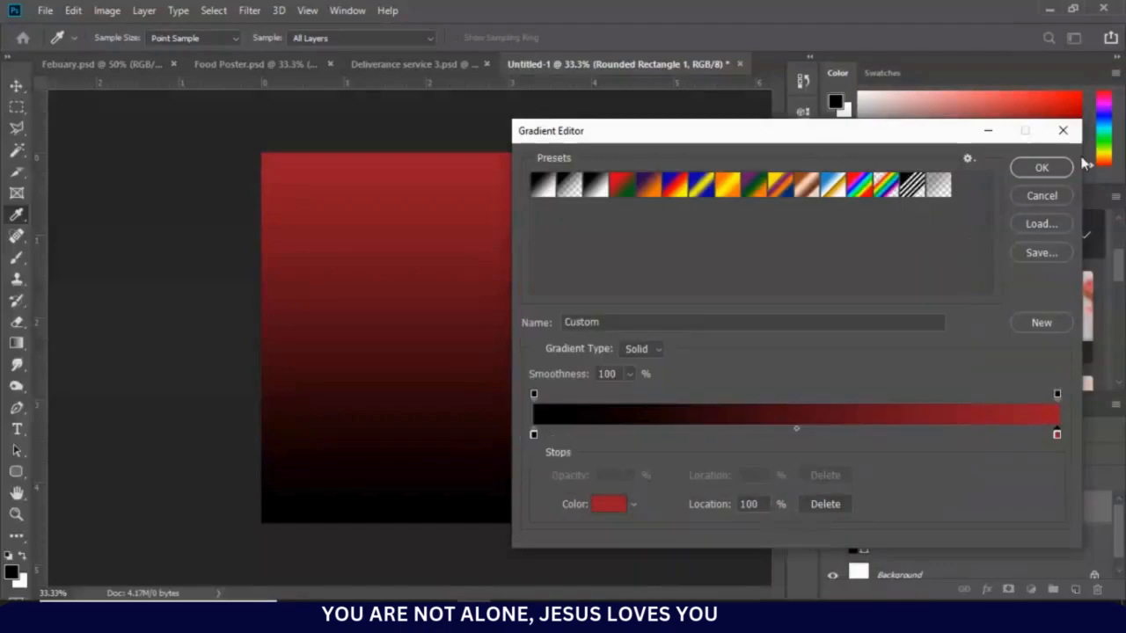
click(1041, 166)
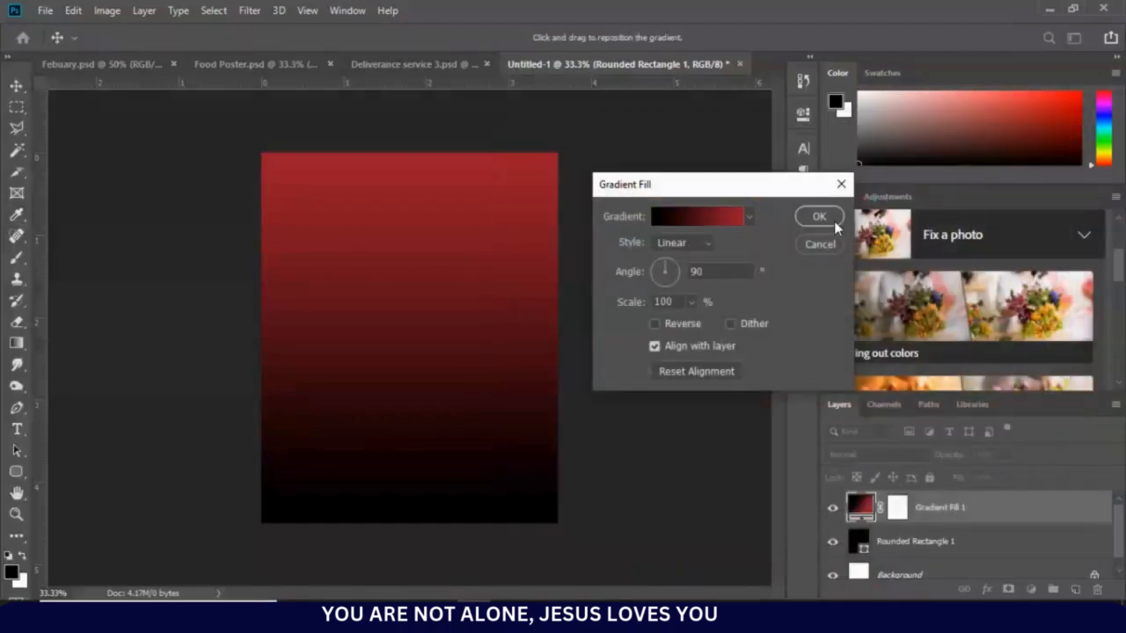
click(819, 218)
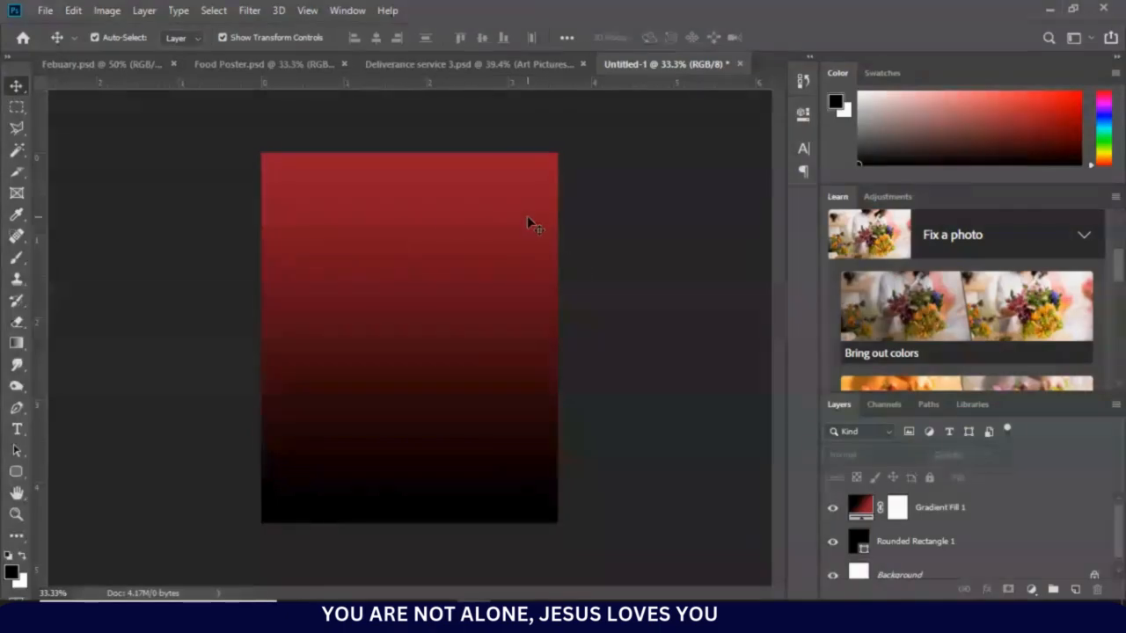
Copy the Art Pictures _ Freepik (1) layer from Deliverance service 3.psd into Untitled-1 over the gradient and set its blend mode to Normal
click(377, 65)
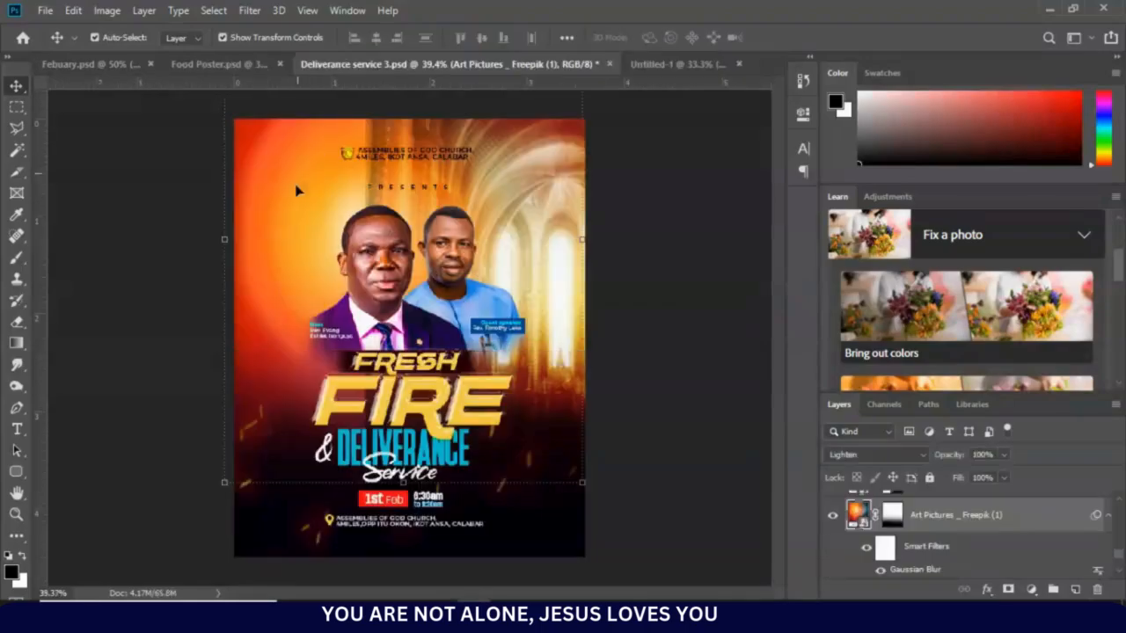
drag(286, 228, 424, 261)
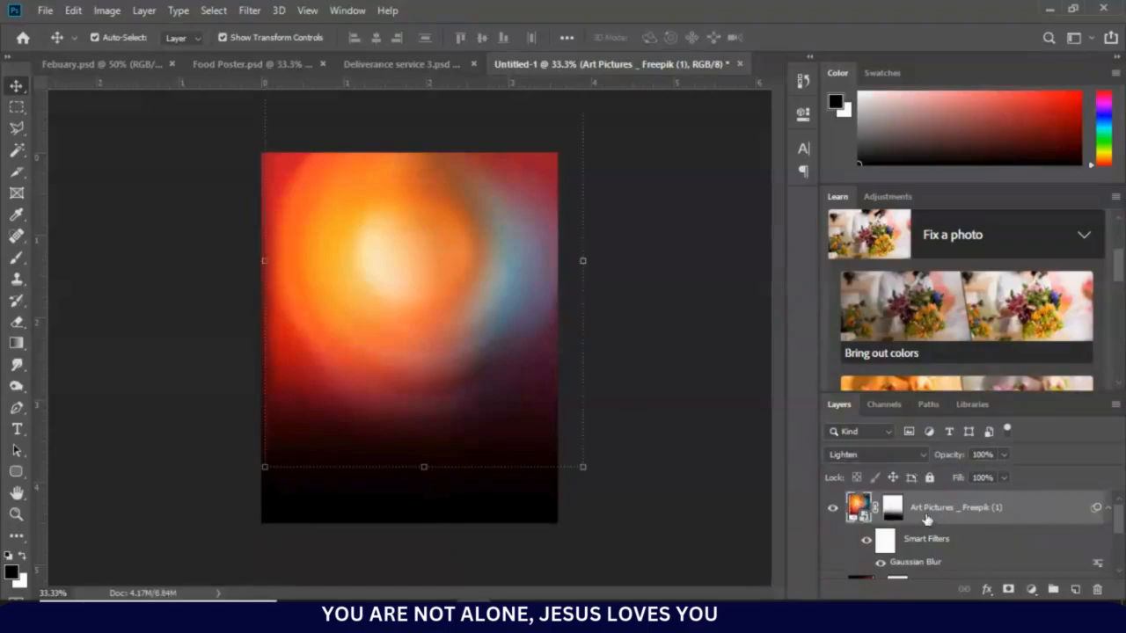
click(915, 453)
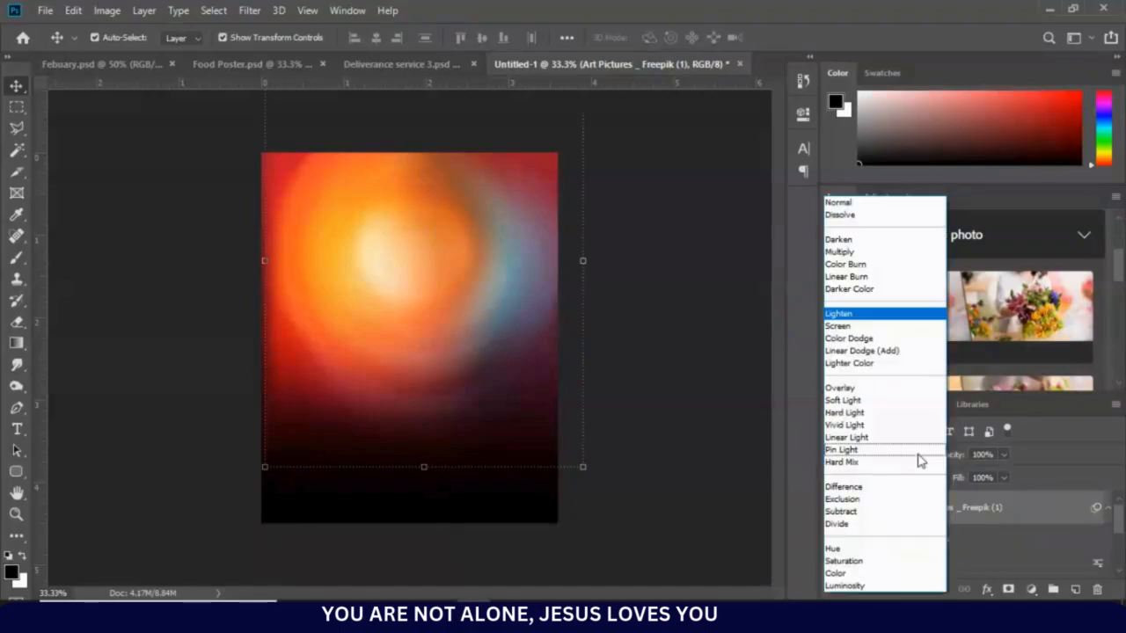
click(862, 208)
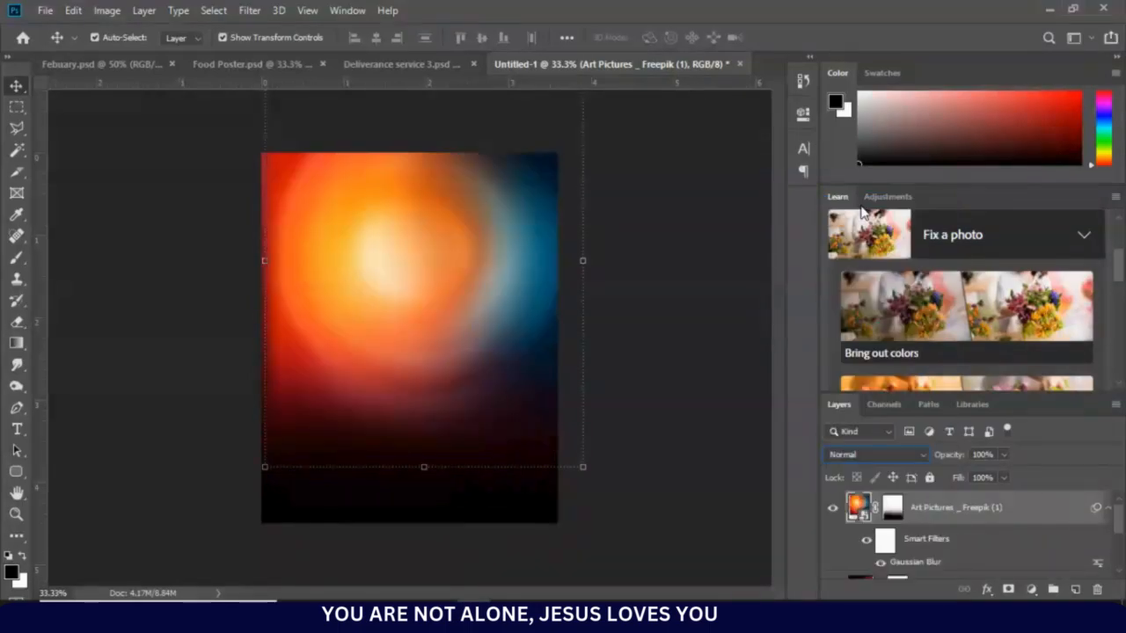
Turn off the Smart Filters blur and disable the layer mask on the Art Pictures _ Freepik (1) layer
click(865, 543)
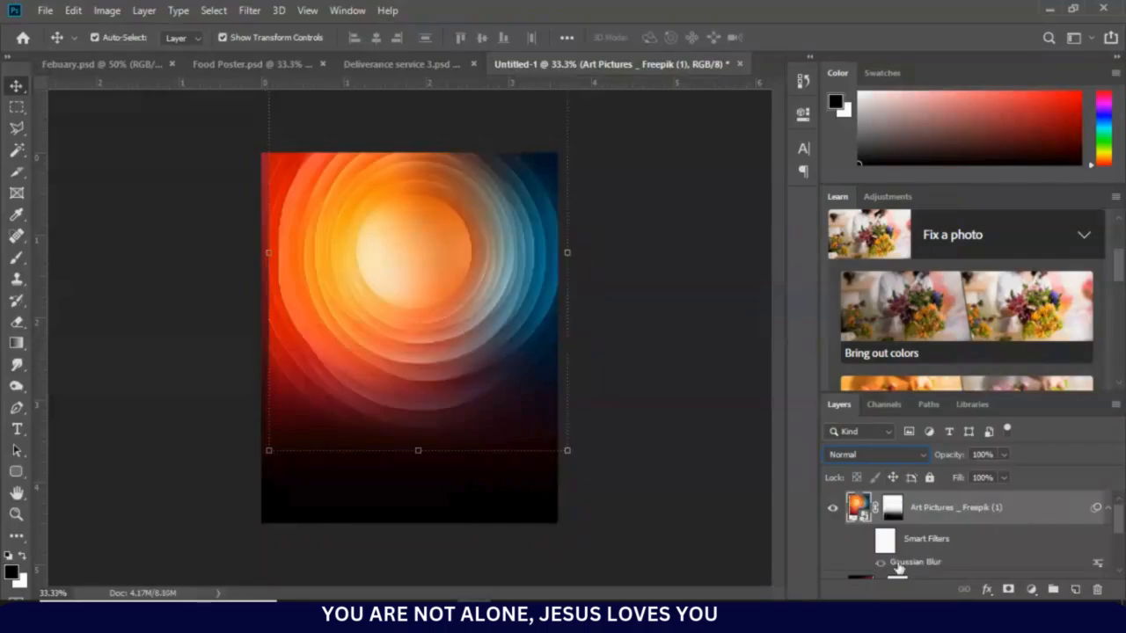
scroll(882, 572, down, 3)
scroll(897, 540, up, 2)
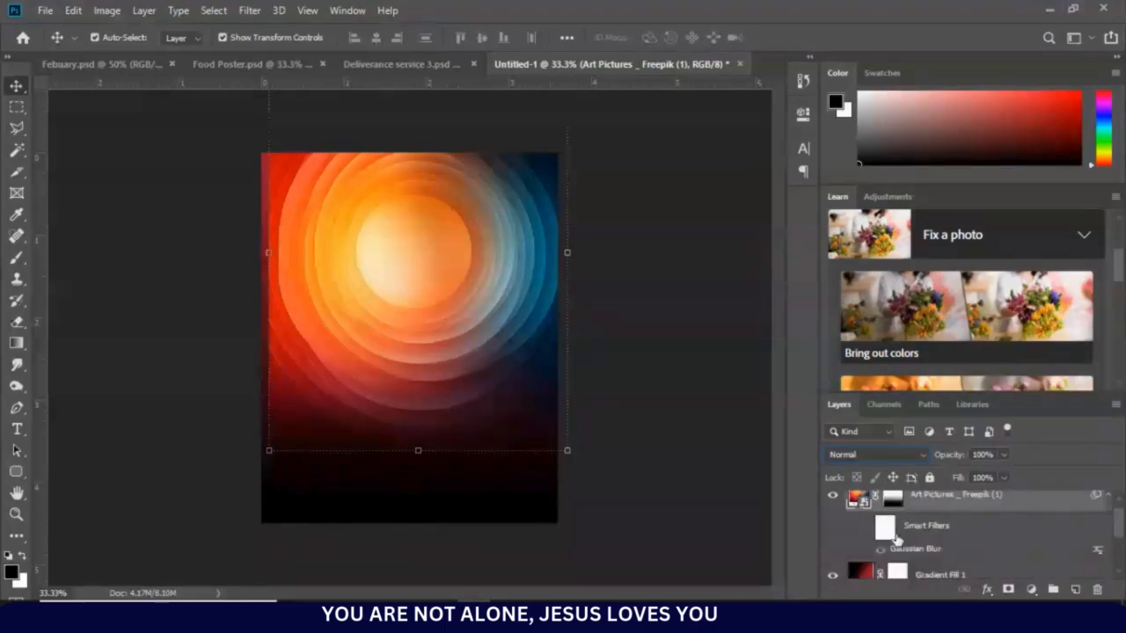
right_click(892, 500)
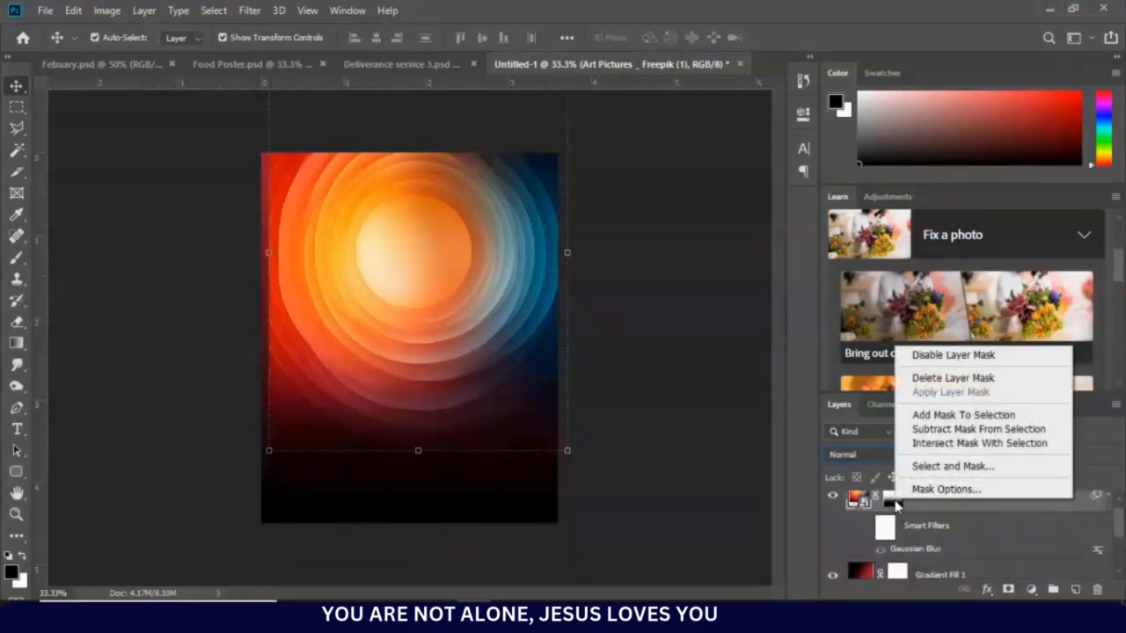
click(949, 356)
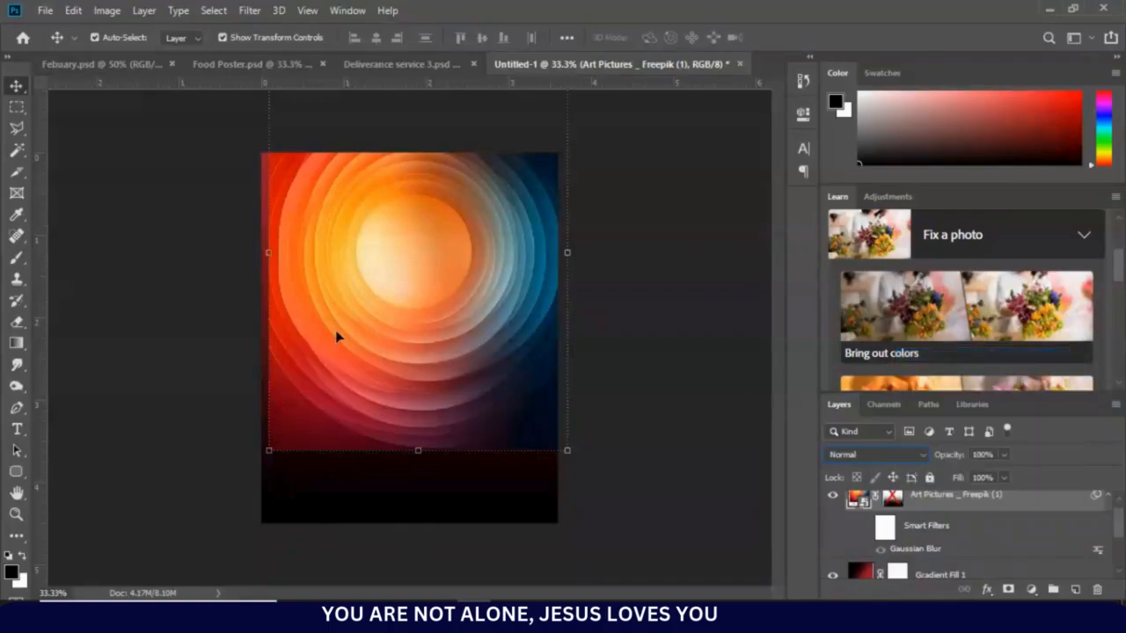
Shift the Art Pictures artwork slightly down and brush black on its active layer mask to fade its lower part
mouse_move(391, 297)
mouse_down()
mouse_move(391, 325)
mouse_move(385, 314)
mouse_up()
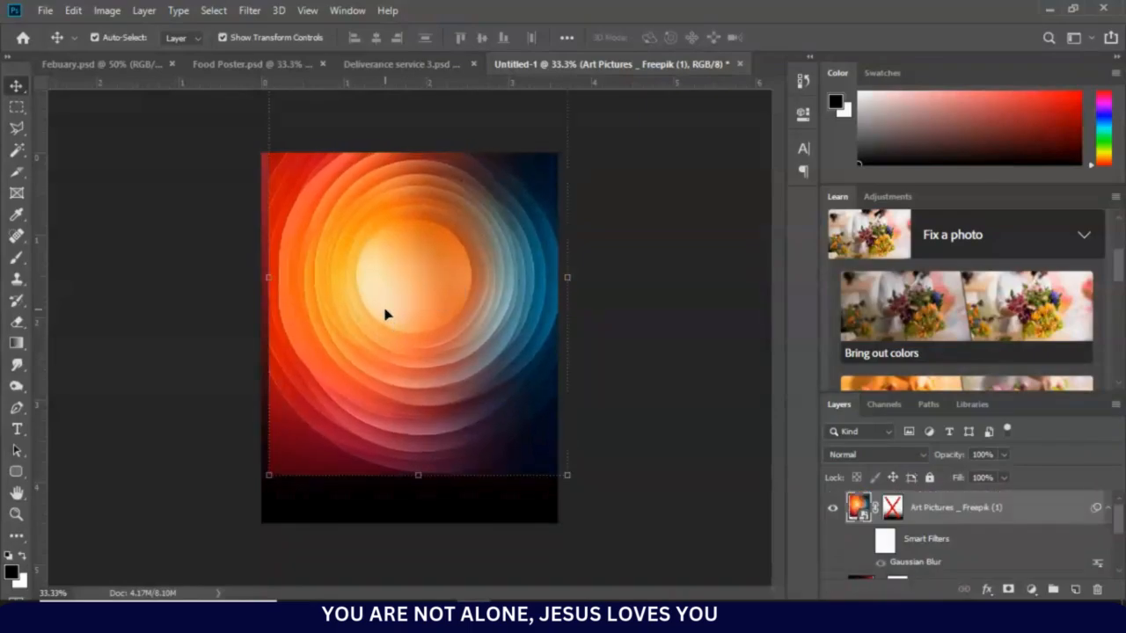
drag(416, 379, 415, 360)
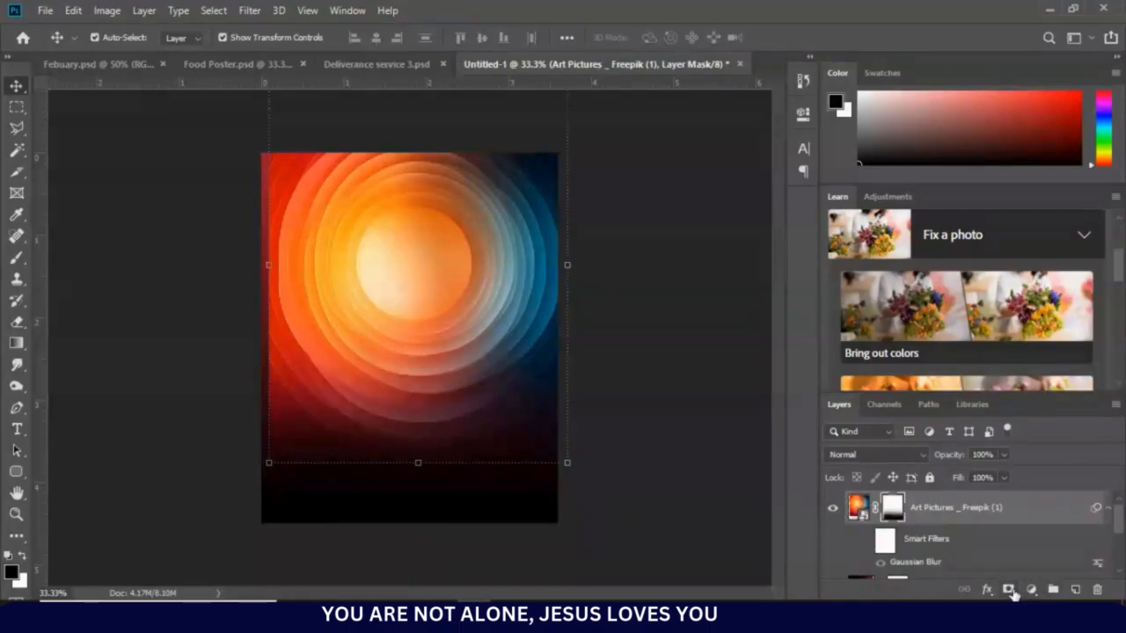
click(17, 259)
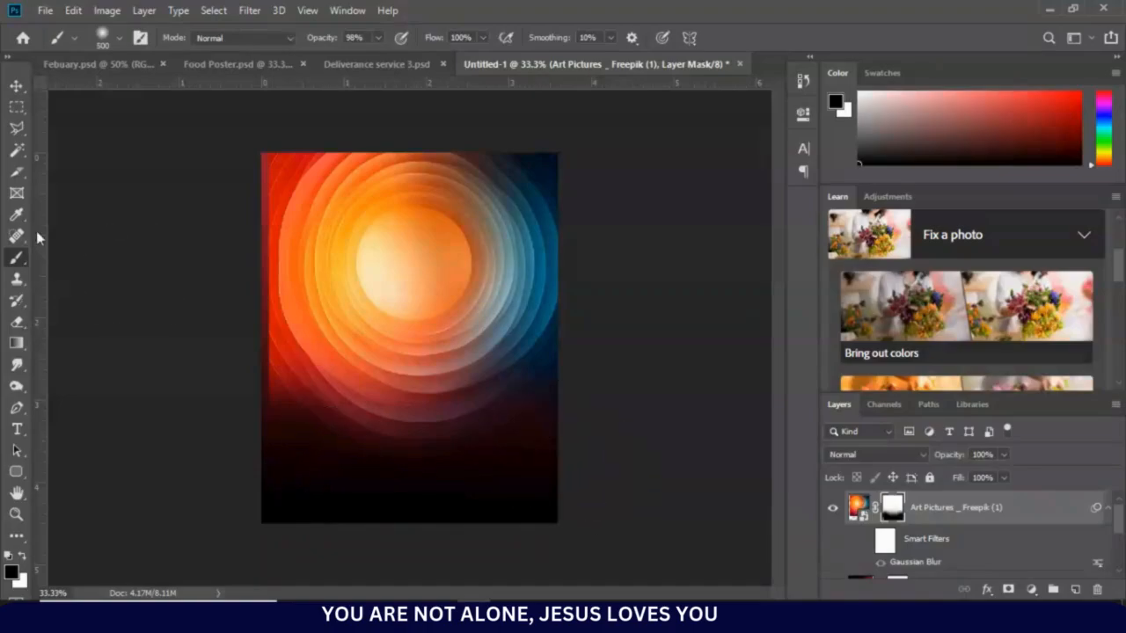
Align the Art Pictures artwork with the canvas's left edge and set its blend mode to Lighten
click(17, 86)
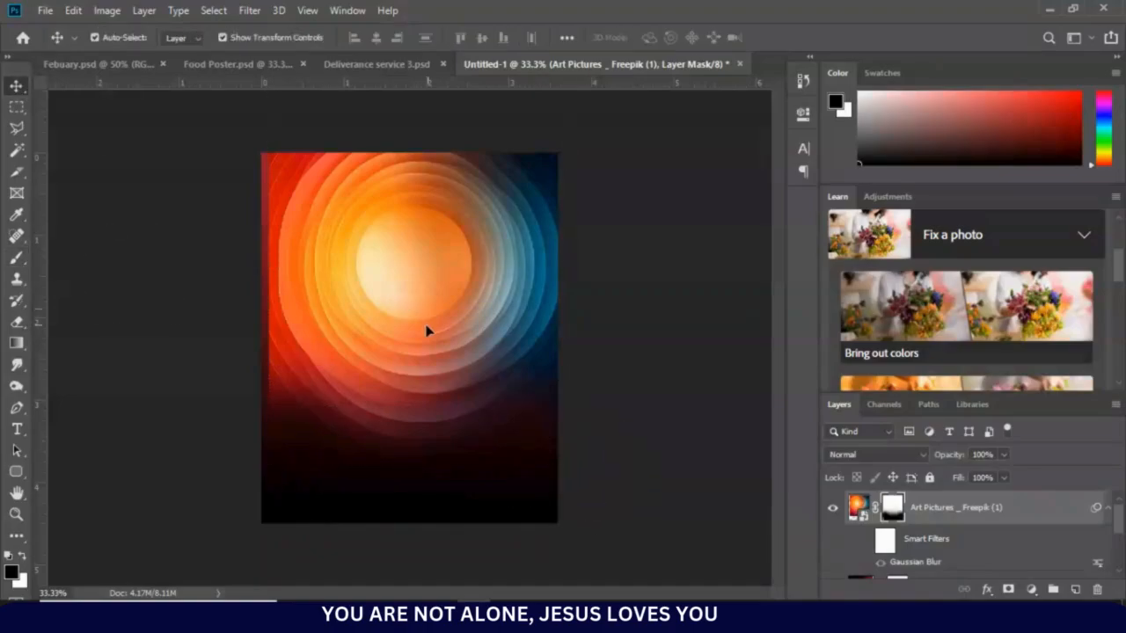
drag(425, 316, 425, 327)
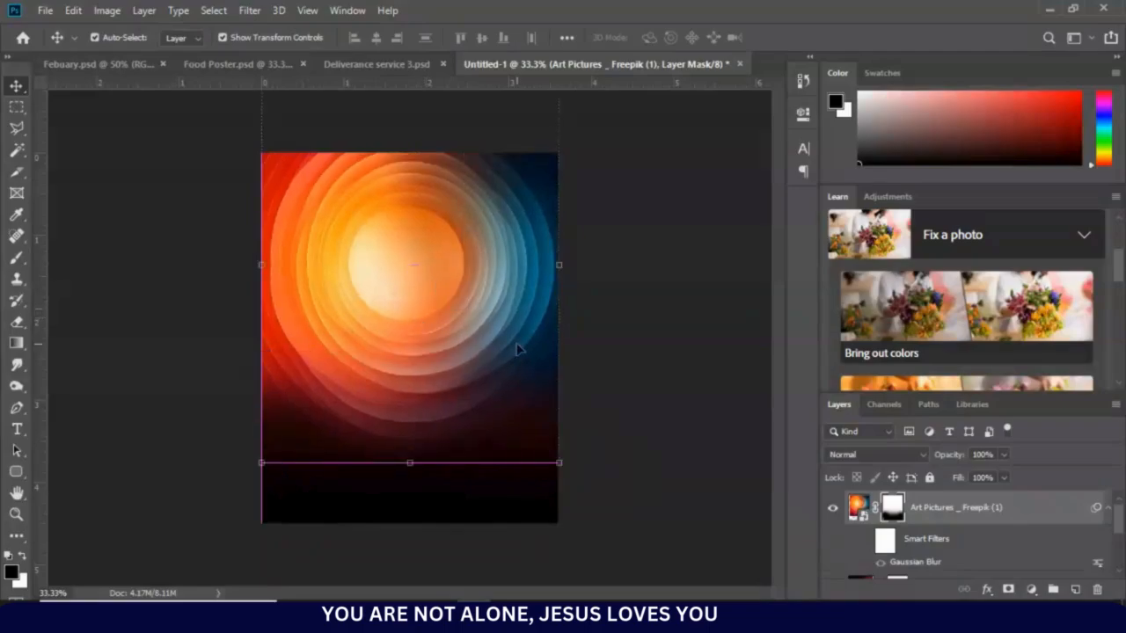
click(915, 453)
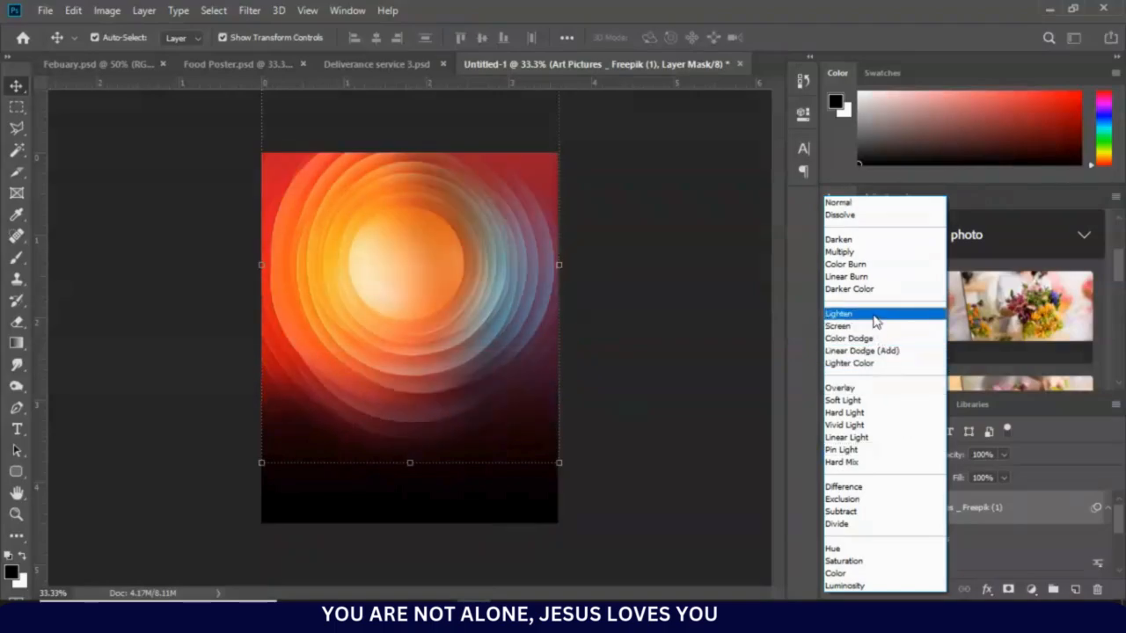
click(876, 322)
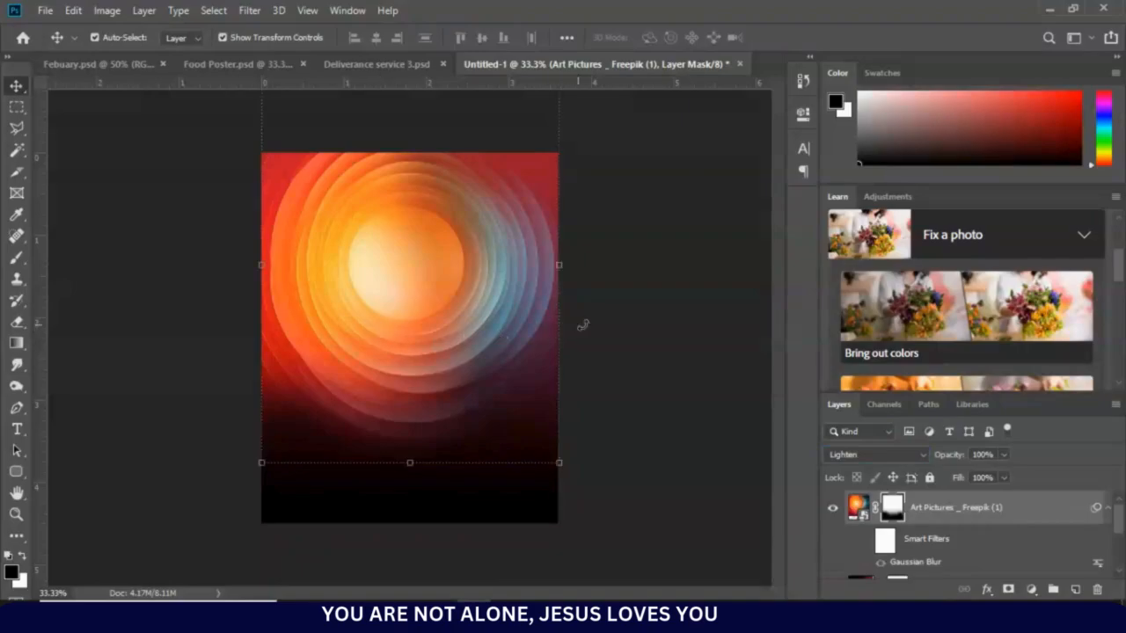
click(249, 12)
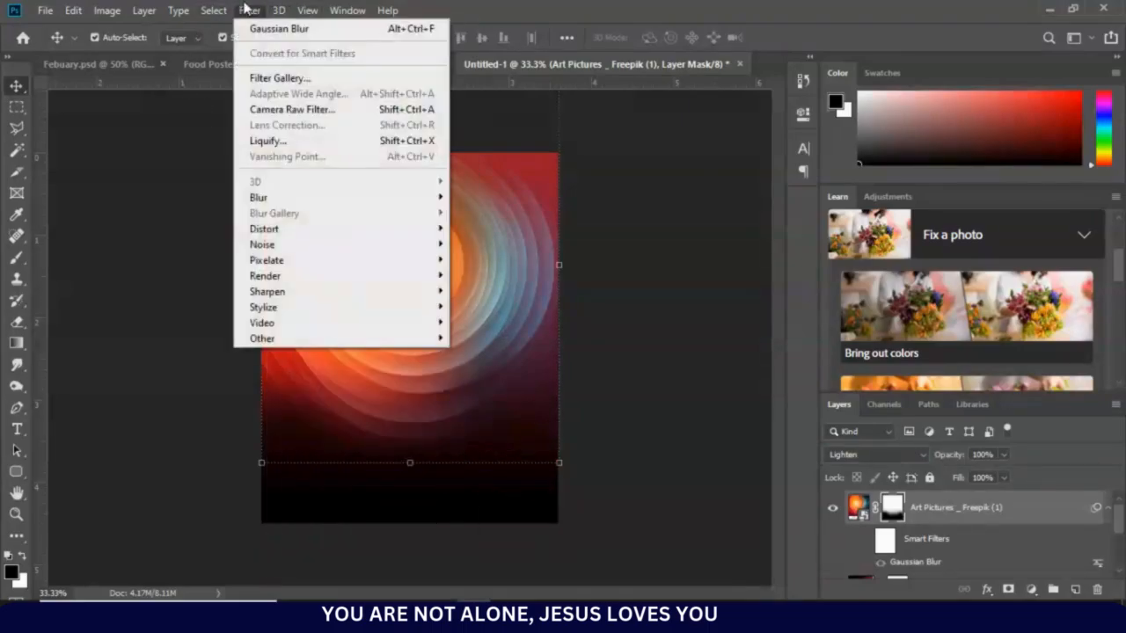
click(252, 13)
mouse_move(334, 209)
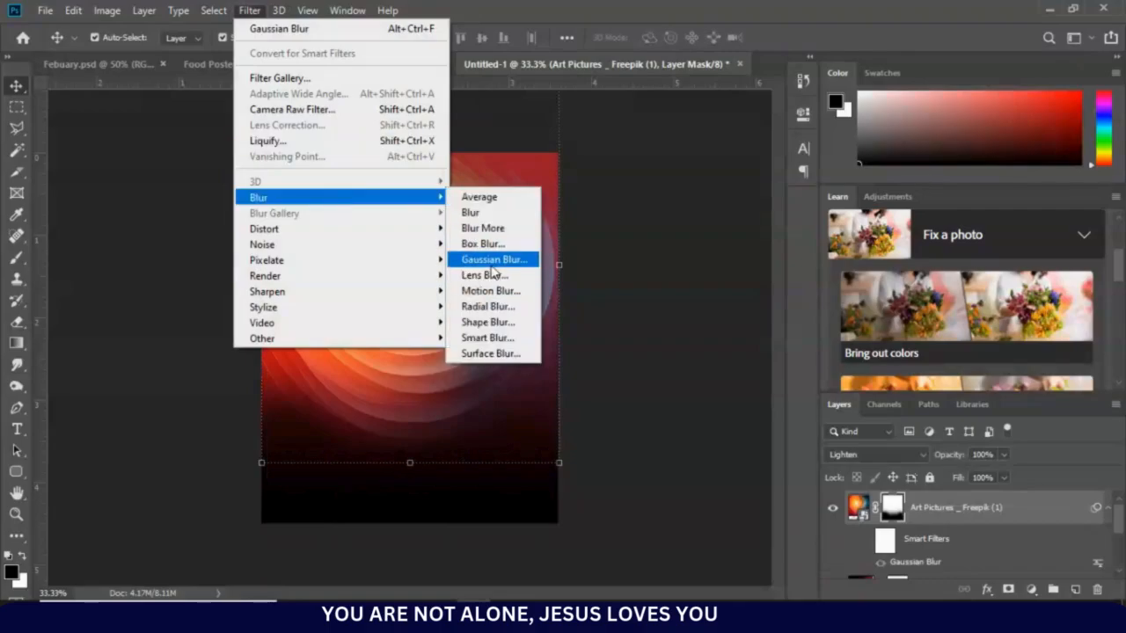
click(492, 264)
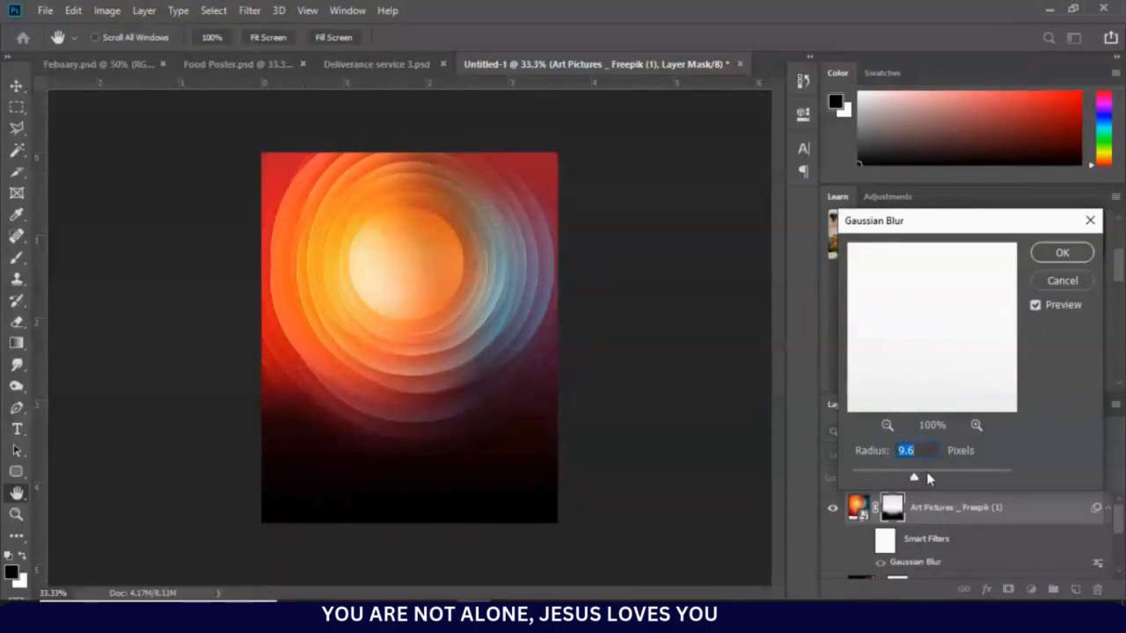
click(925, 475)
drag(921, 476, 916, 476)
click(1090, 221)
key(v)
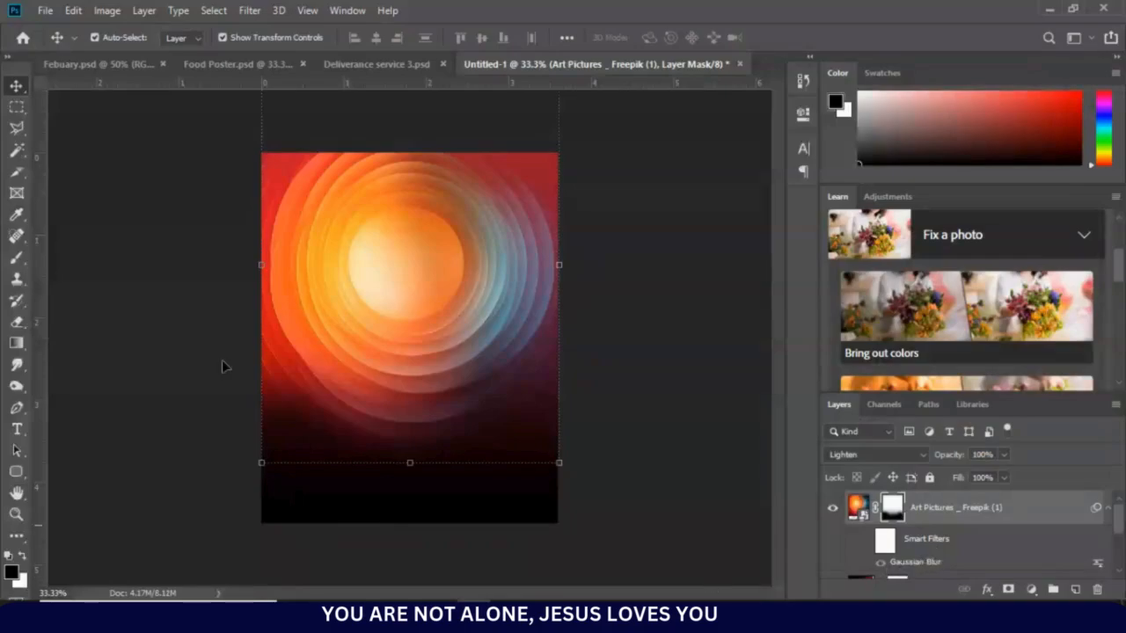
Turn on the Art Pictures layer's Gaussian Blur smart filter and align the blurred artwork with the canvas's left edge
click(880, 563)
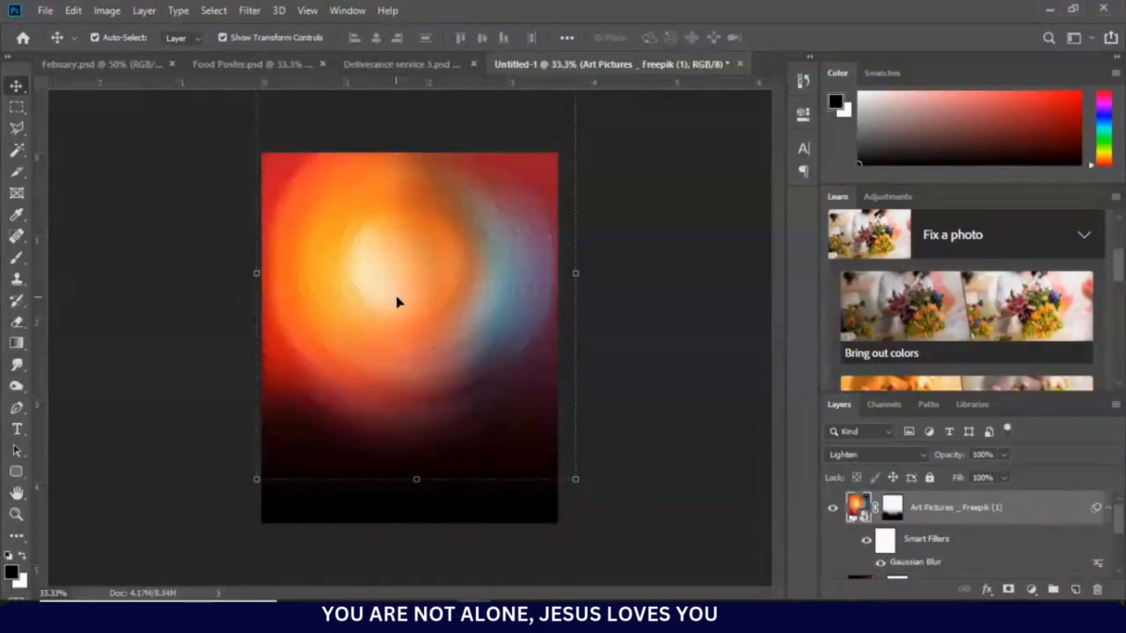
drag(404, 304, 403, 306)
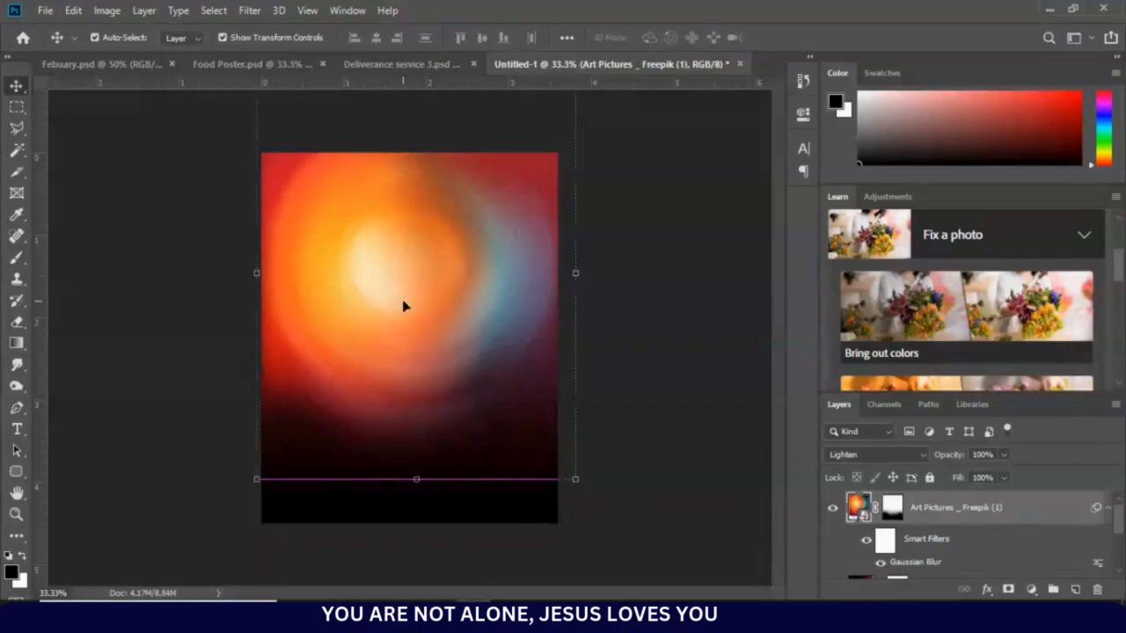
click(462, 295)
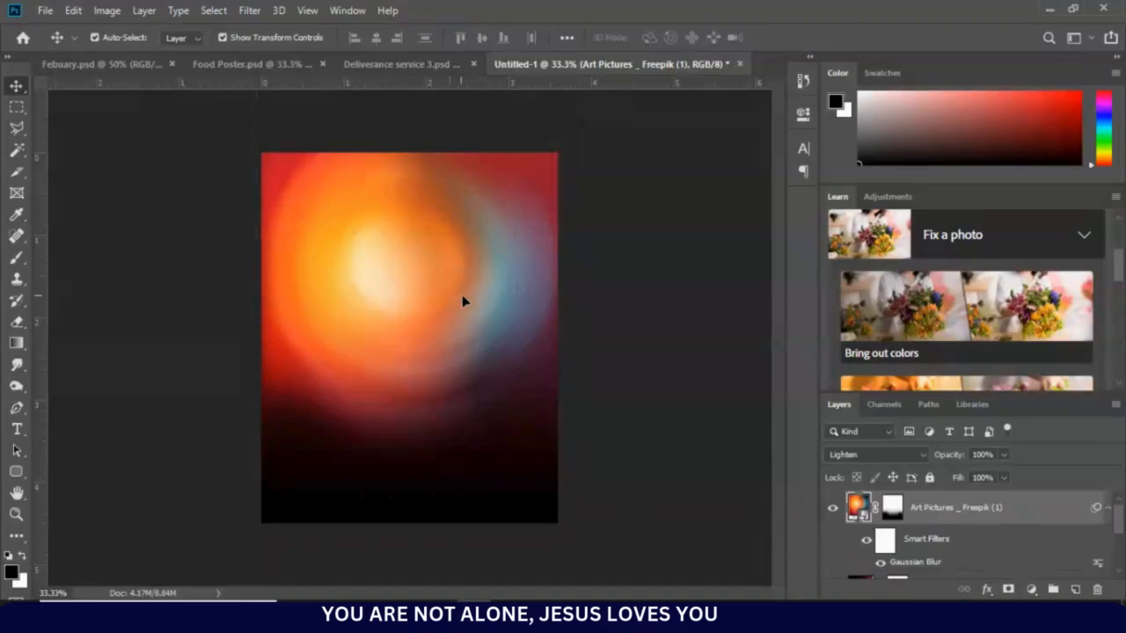
click(463, 299)
drag(432, 322, 433, 324)
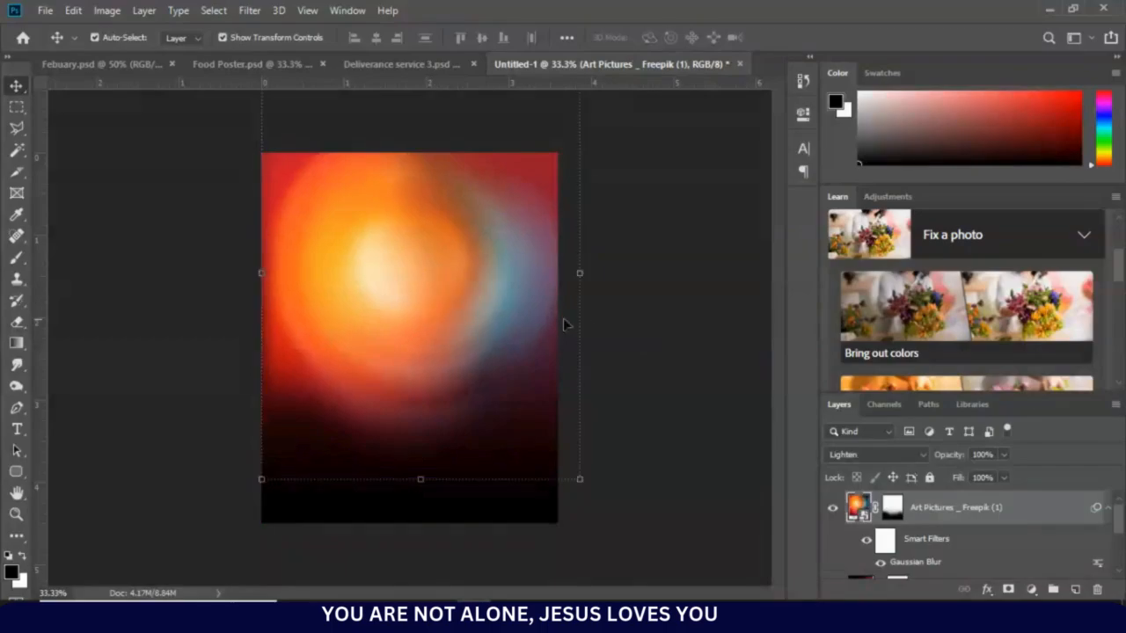
click(666, 311)
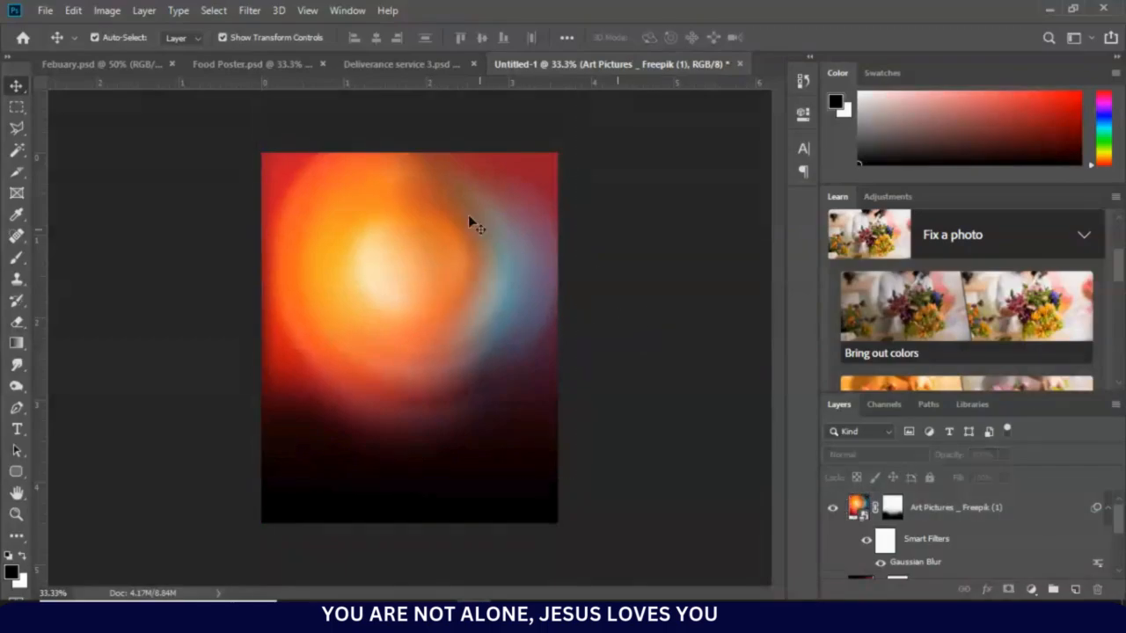
Copy the premium background for flyer design (1) layer from Deliverance service 3.psd into Untitled-1, centred over the canvas
click(409, 58)
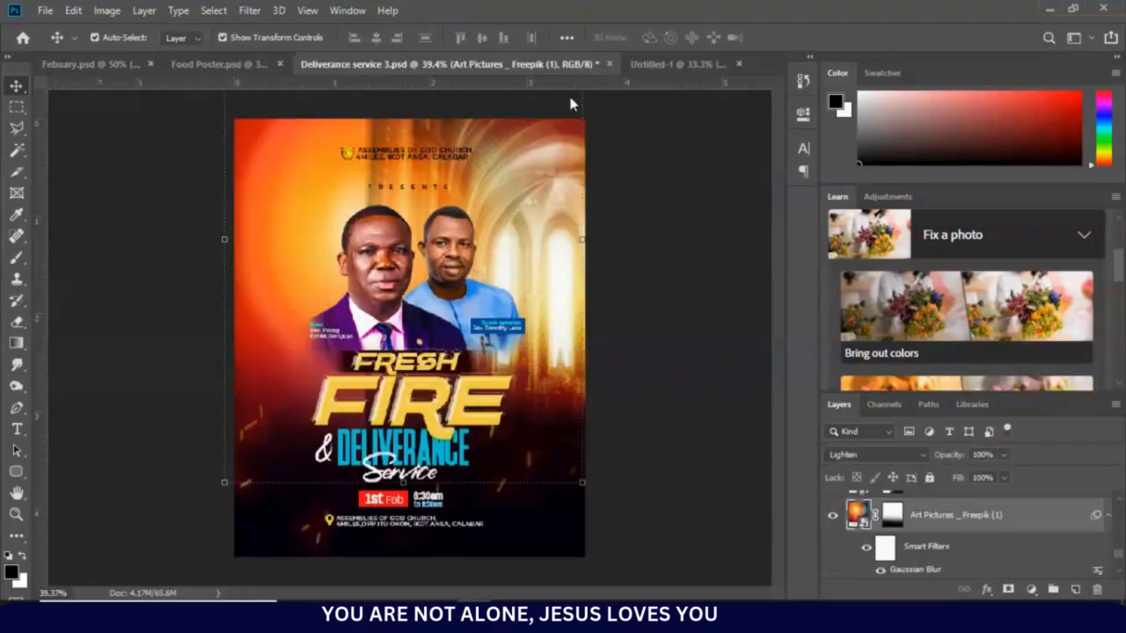
click(534, 197)
drag(550, 186, 485, 234)
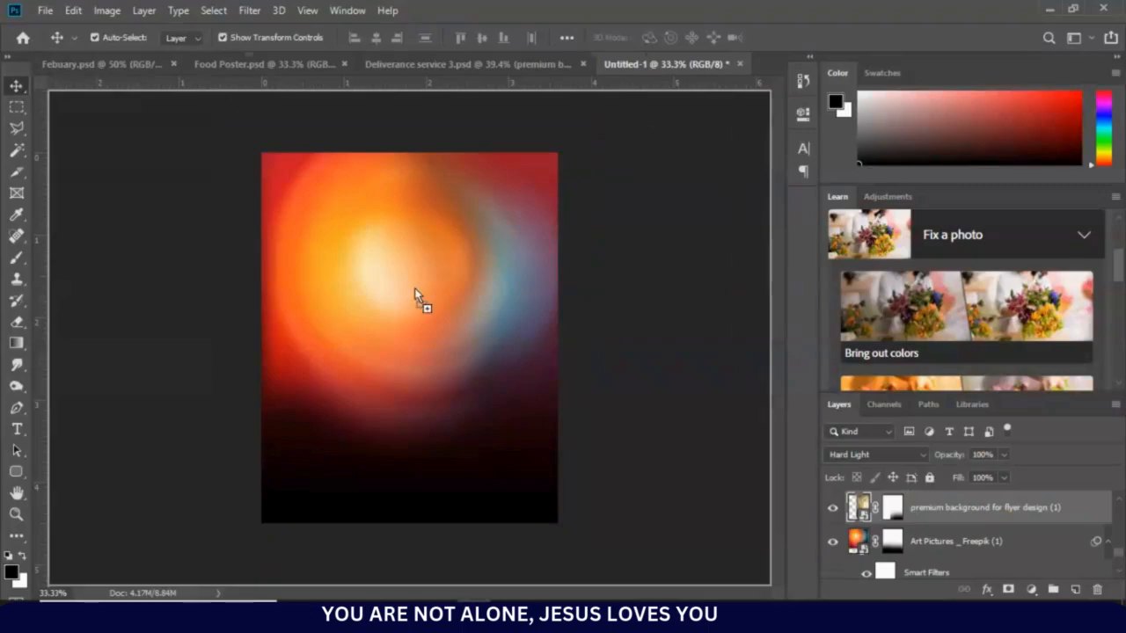
drag(428, 243, 420, 264)
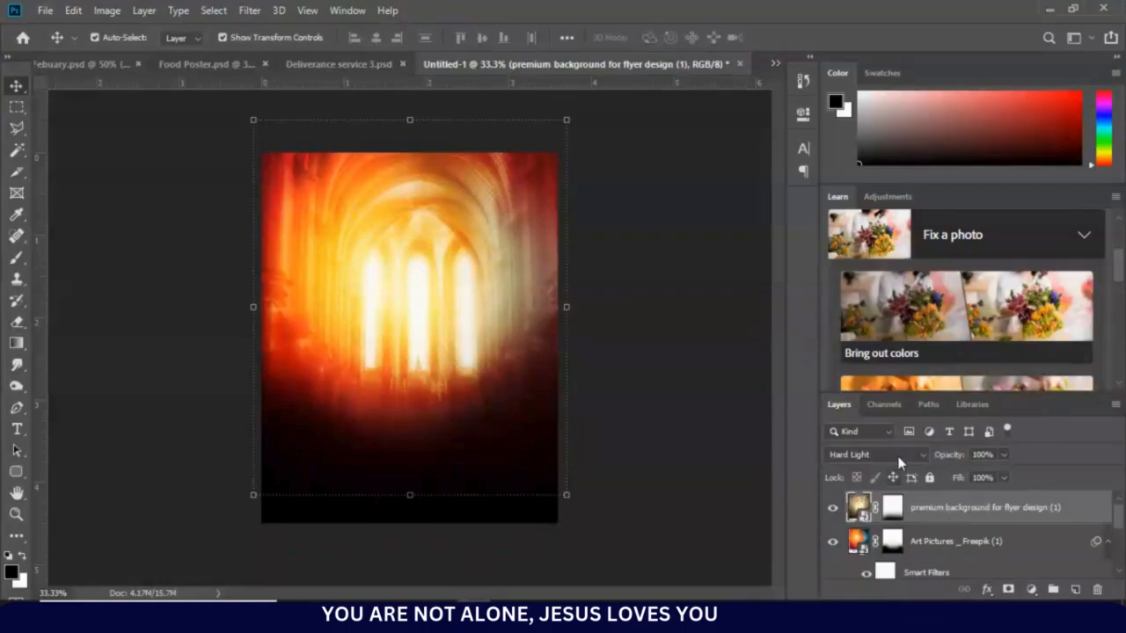
Set the church background layer's blend mode to Normal and delete its layer mask
click(897, 456)
click(870, 202)
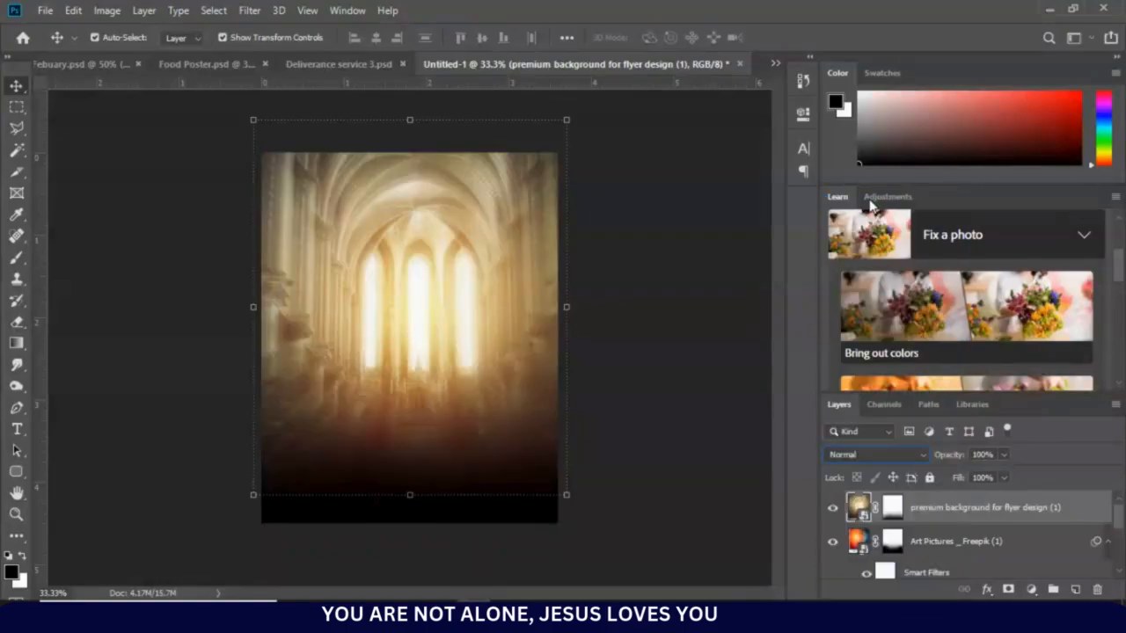
right_click(892, 517)
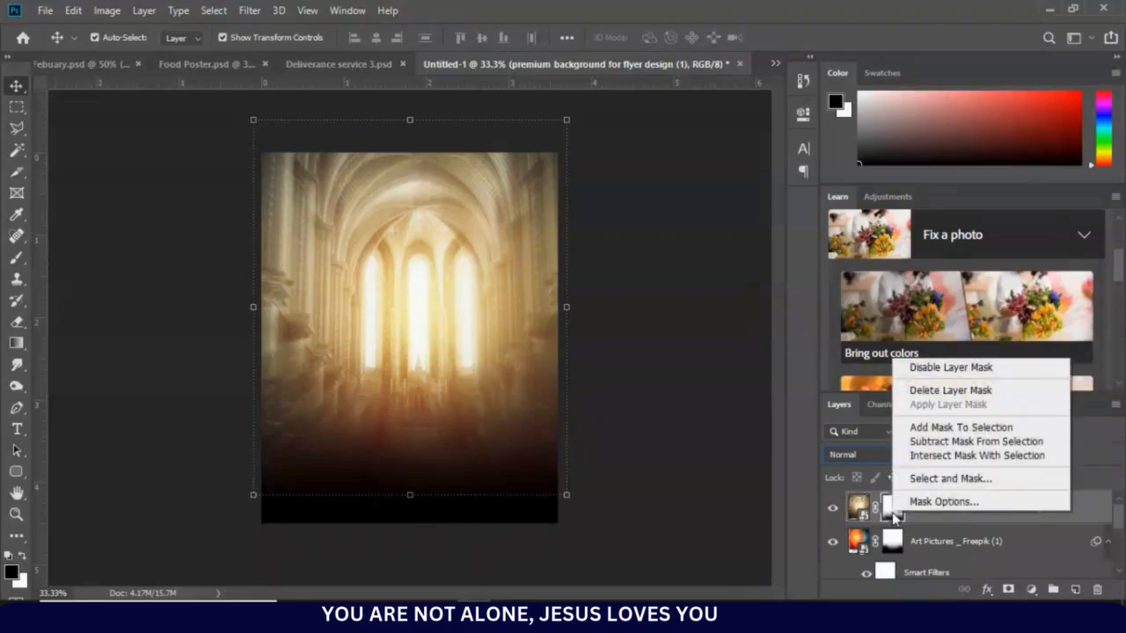
click(944, 391)
click(706, 422)
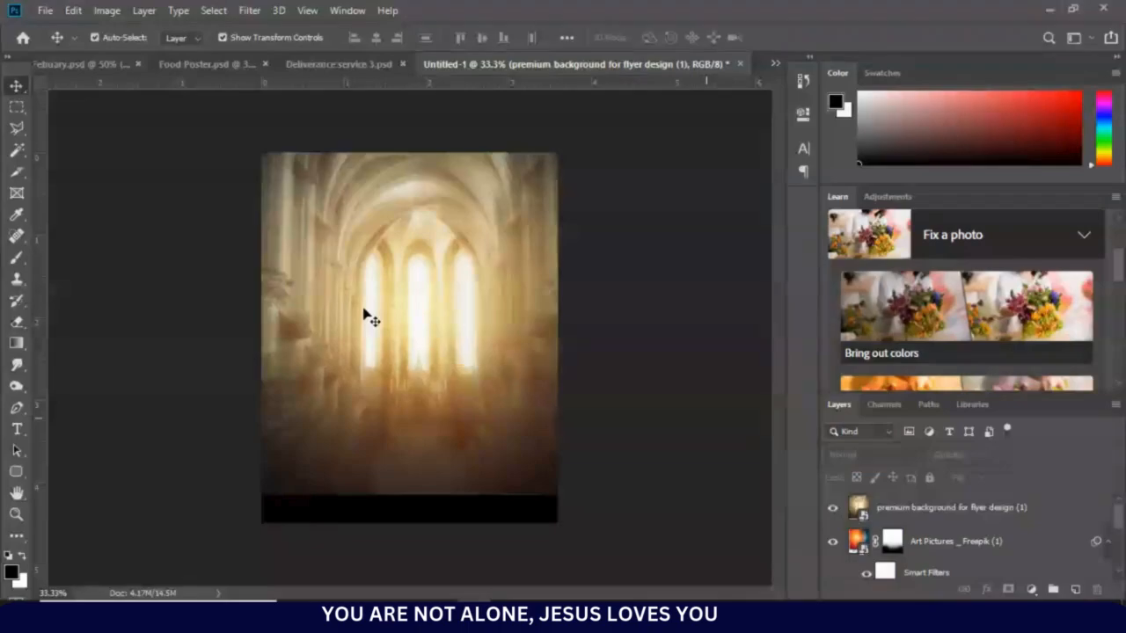
Set the church background layer's blend mode to Hard Light and position it slightly higher on the canvas
click(377, 314)
drag(394, 295, 388, 301)
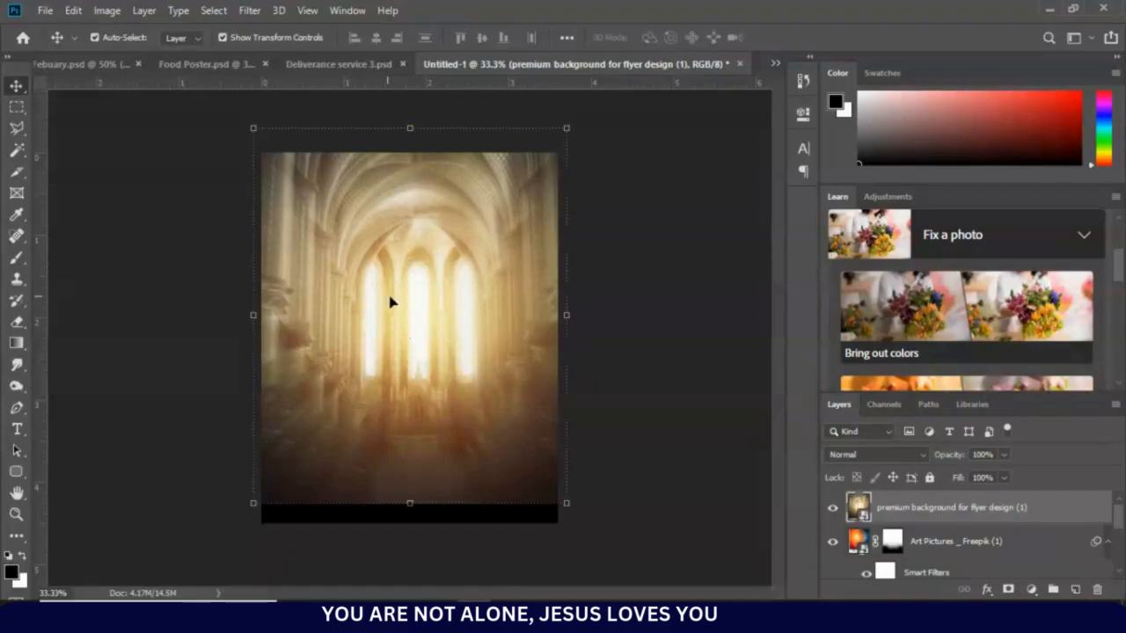
click(906, 457)
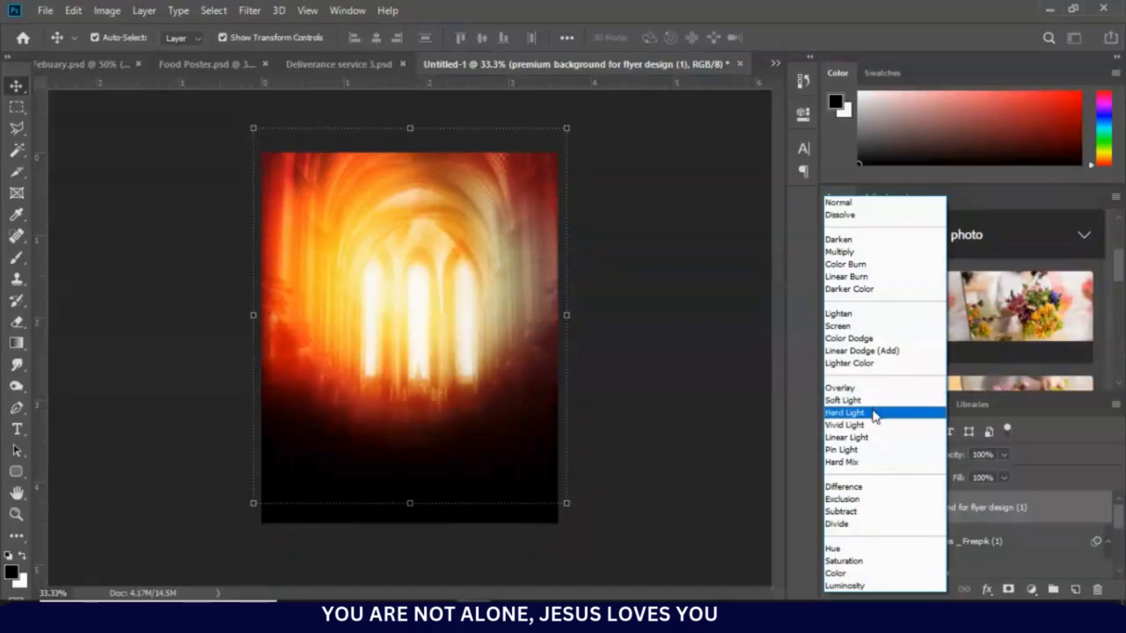
click(873, 414)
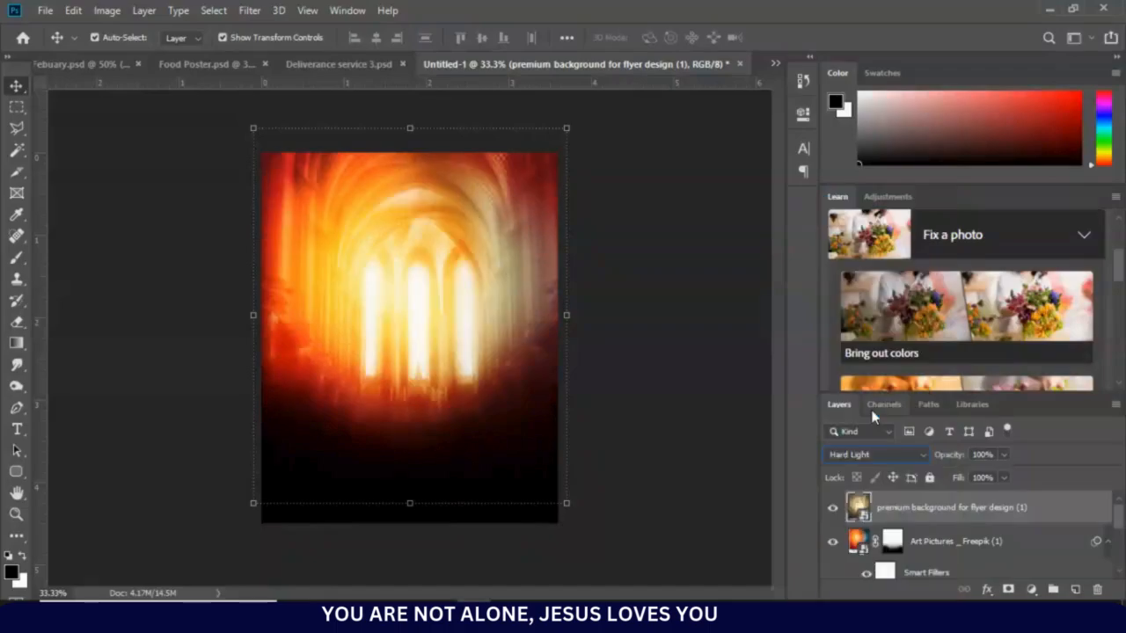
drag(442, 308, 440, 302)
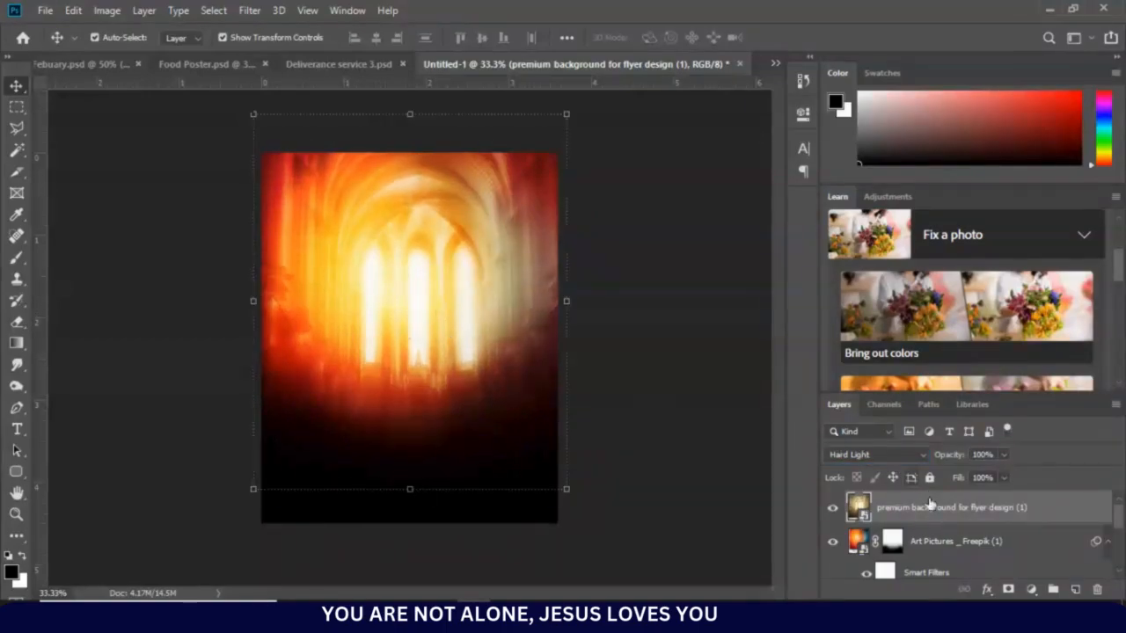
Add a layer mask to the church background and paint black across its lower edge with a 500 px Brush to blend it in
click(1009, 590)
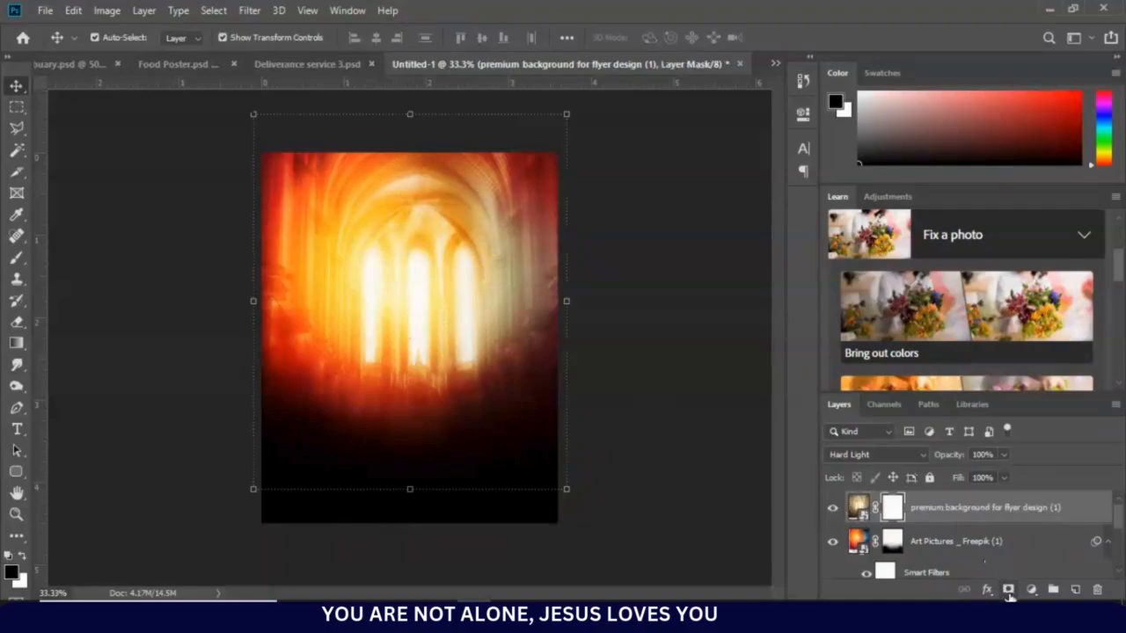
click(15, 259)
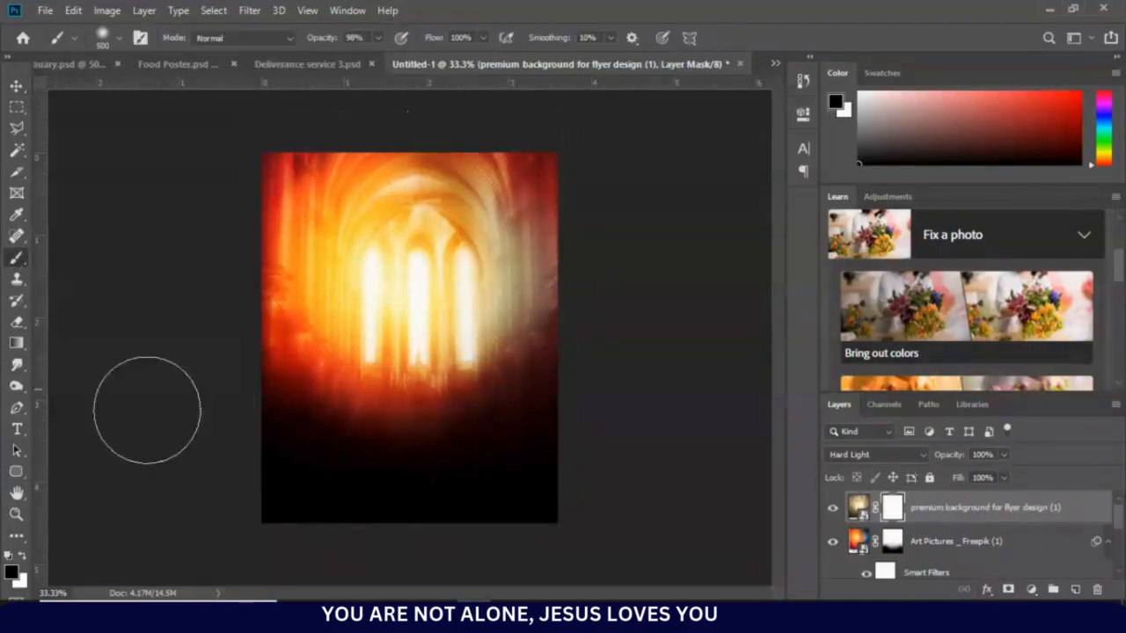
mouse_move(540, 484)
mouse_down()
mouse_move(258, 466)
mouse_move(630, 516)
mouse_move(596, 468)
mouse_move(557, 462)
mouse_move(172, 516)
mouse_move(157, 476)
mouse_up()
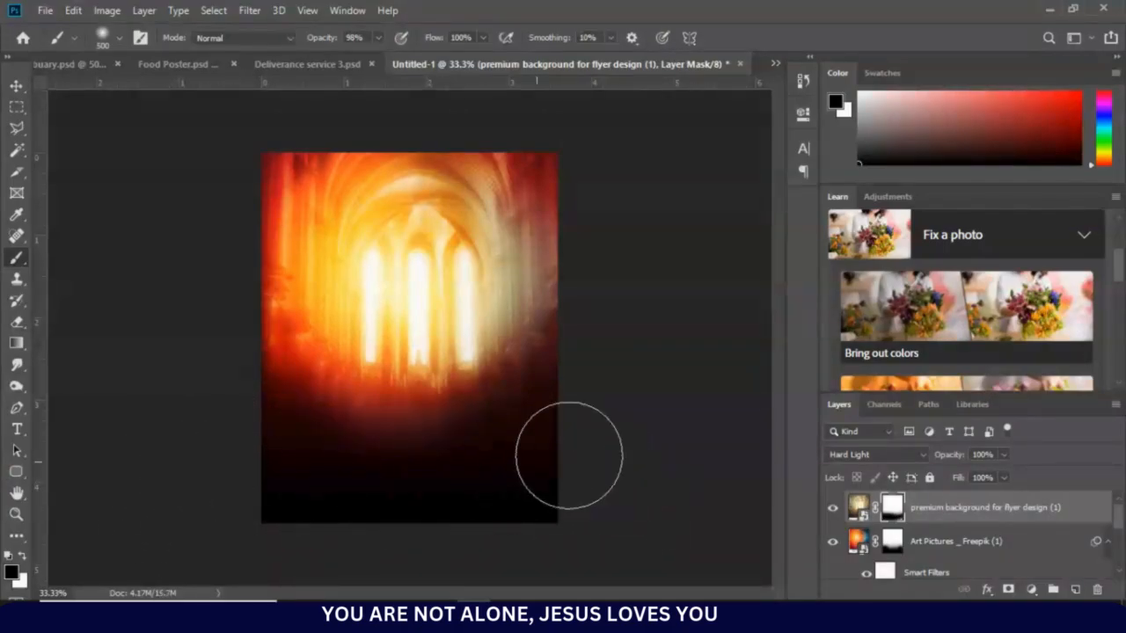
click(17, 87)
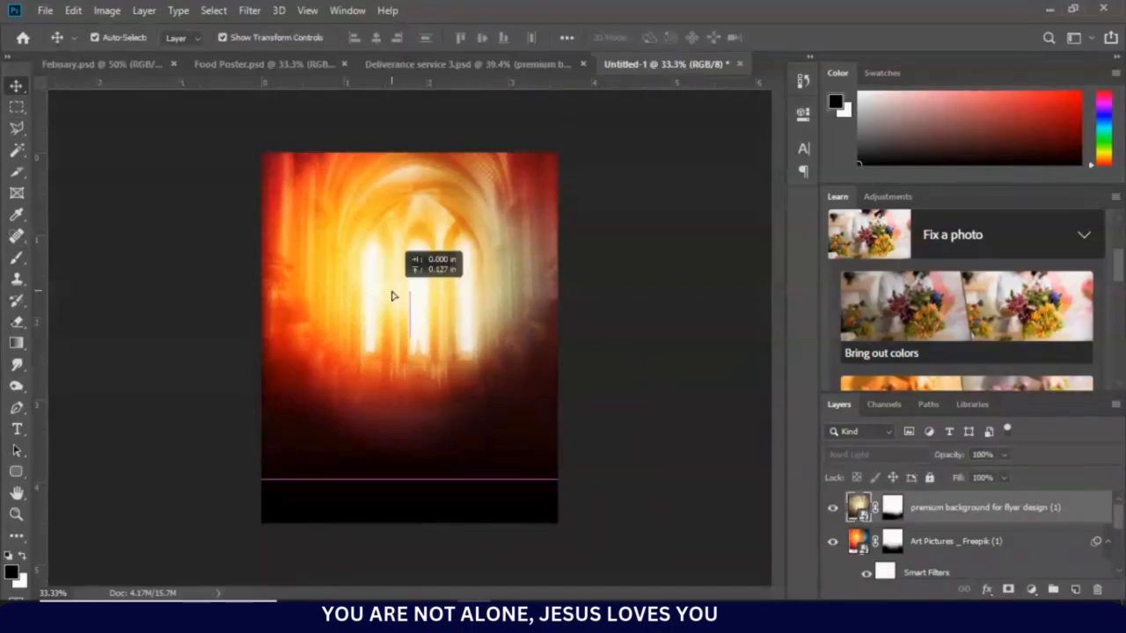
drag(392, 296, 394, 305)
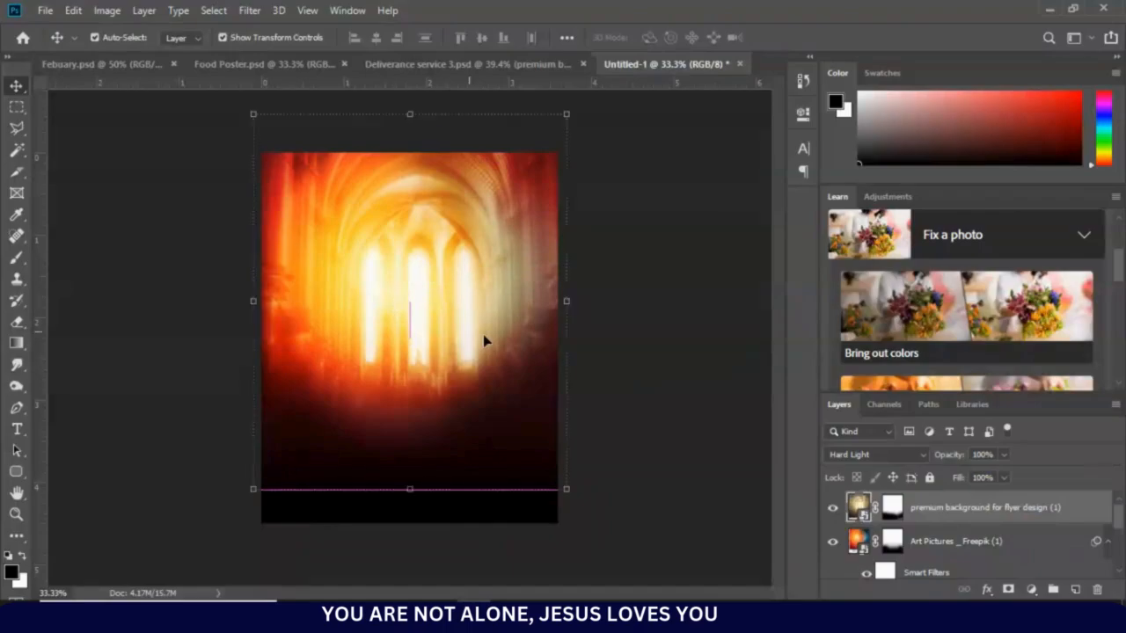
Add a new empty layer above the church background and ready the Brush with white as the foreground colour
drag(503, 348, 502, 346)
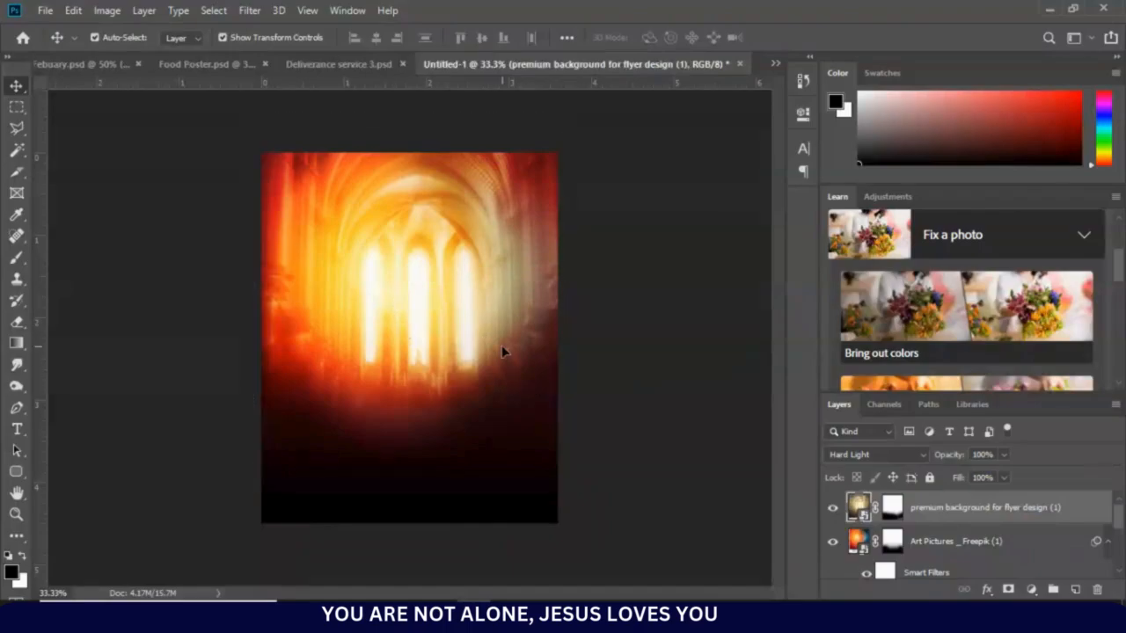
click(502, 352)
click(668, 356)
click(1073, 590)
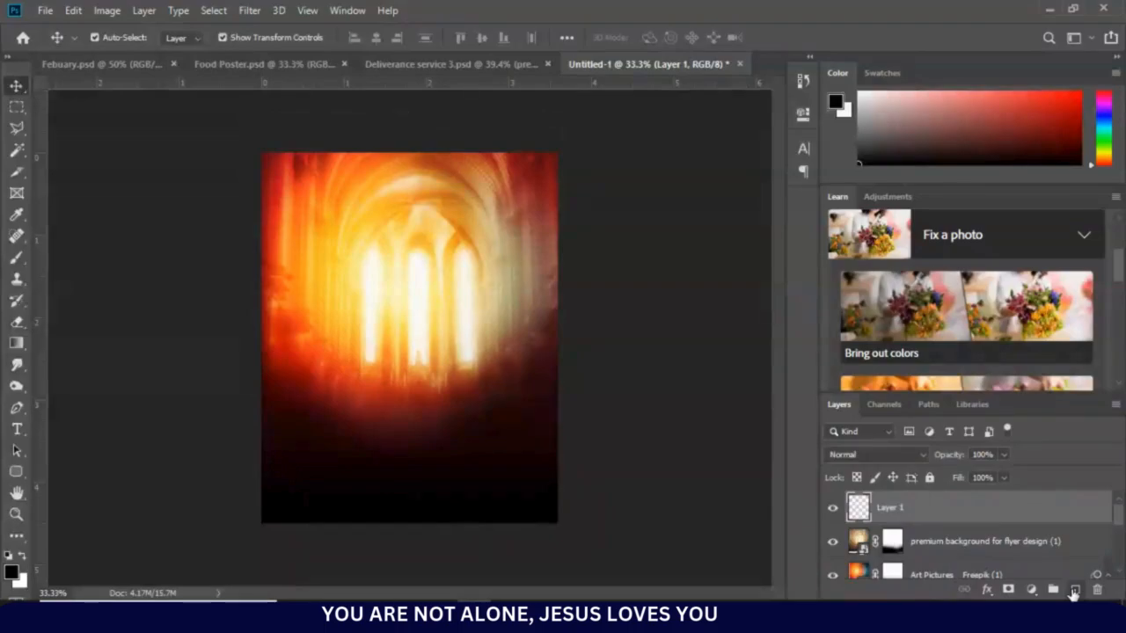
click(15, 260)
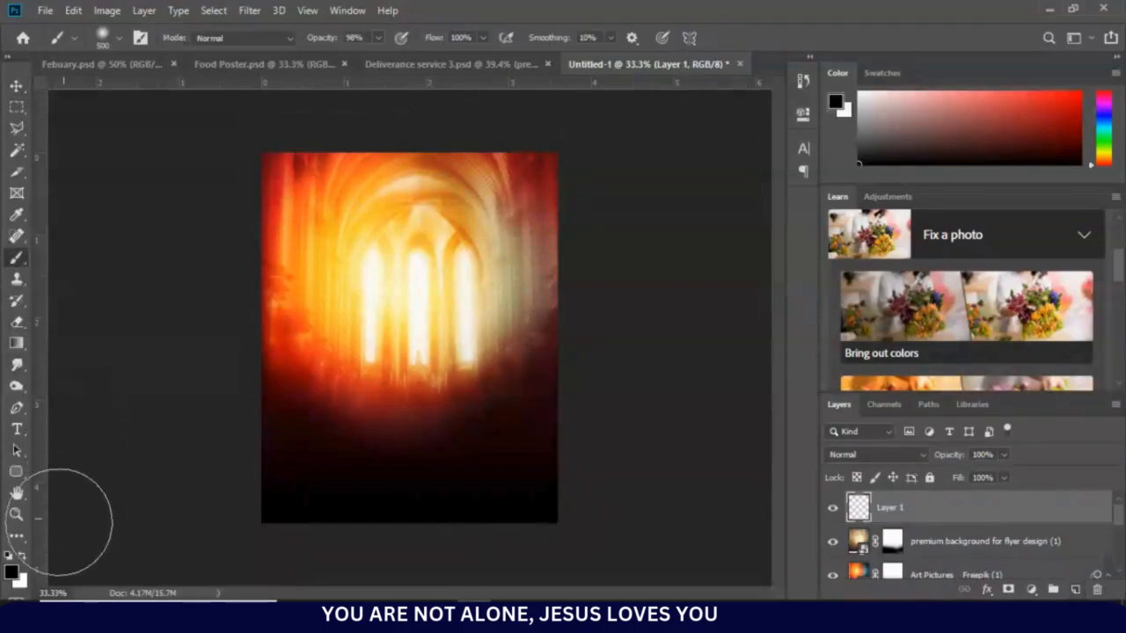
click(22, 561)
Paint a soft white glow over the church windows on the new layer with a 900 px Brush
mouse_move(431, 322)
mouse_down()
mouse_move(437, 302)
mouse_move(423, 306)
mouse_up()
key(ctrl+z)
key(bracketright)
key(bracketright)
key(bracketright)
key(bracketright)
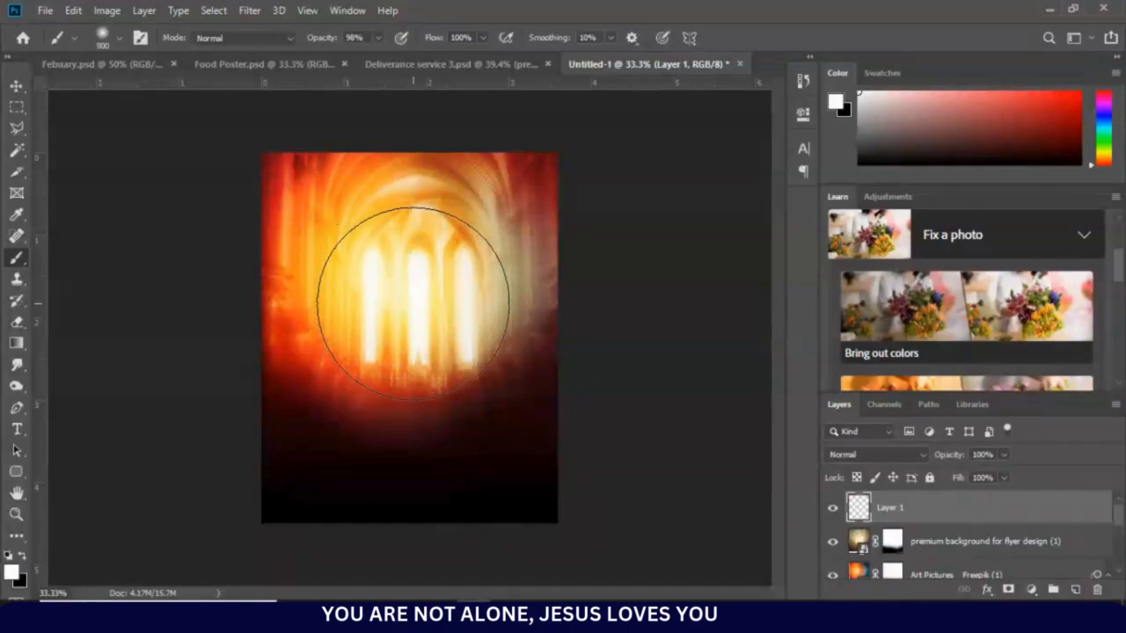
click(413, 301)
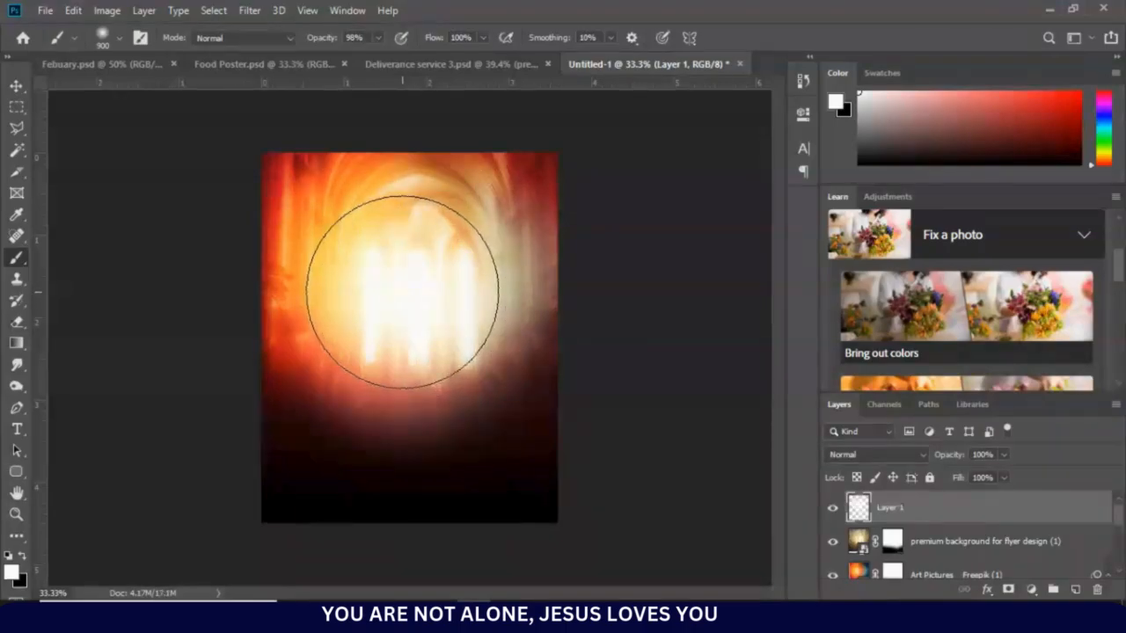
Move the white glow layer slightly upward over the church windows
click(16, 85)
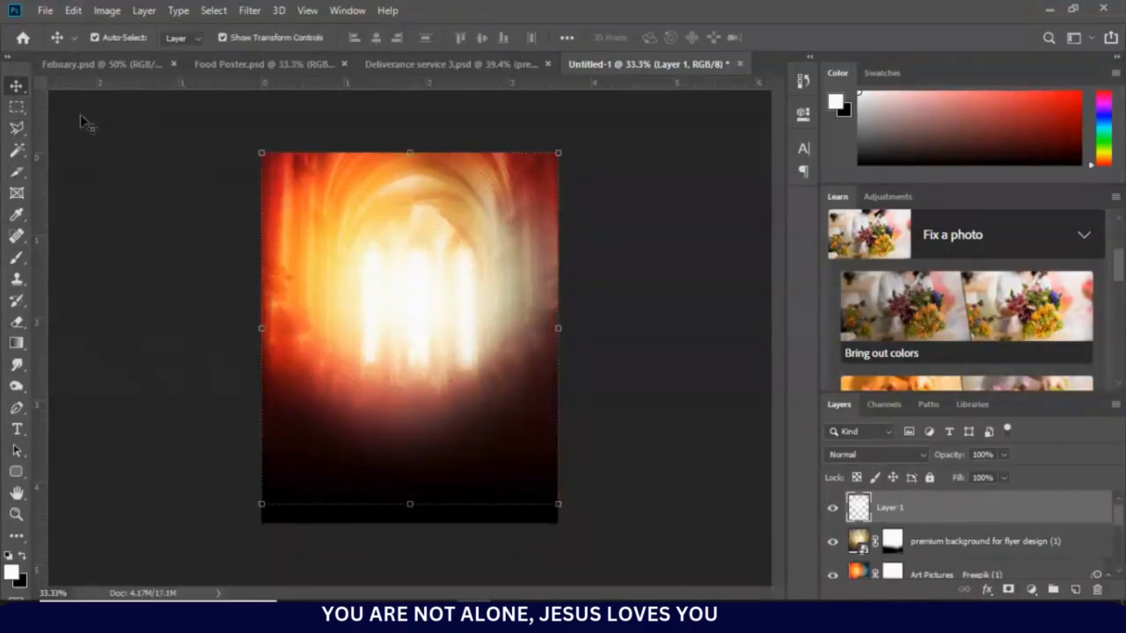
drag(442, 319, 445, 310)
click(652, 402)
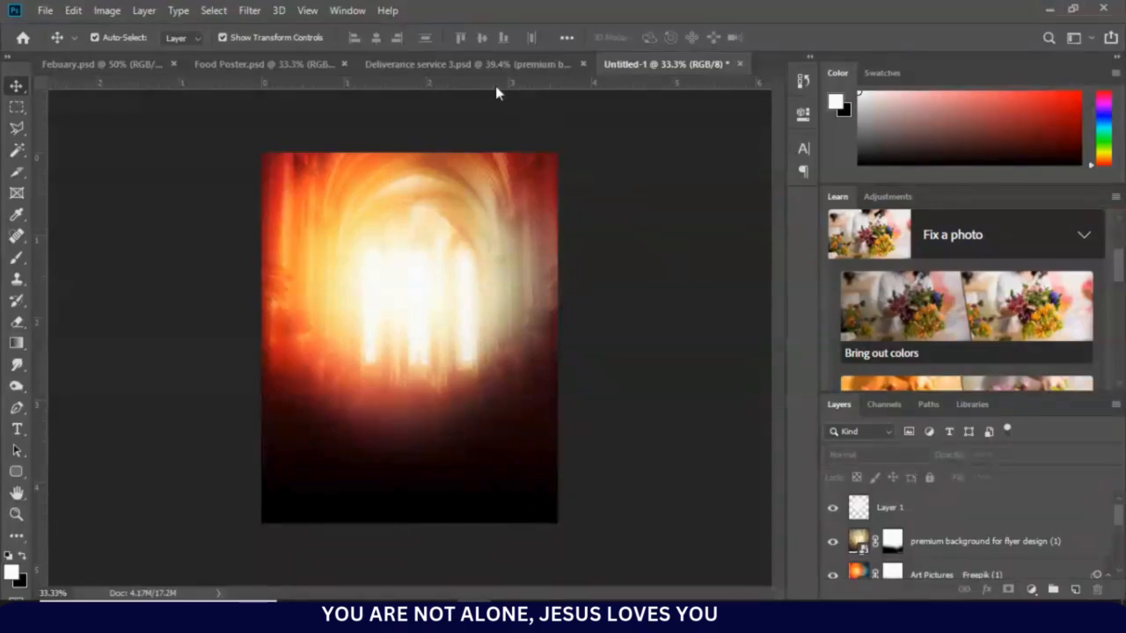
Copy the two portrait layers of the ministers from Deliverance service 3.psd into Untitled-1
click(434, 63)
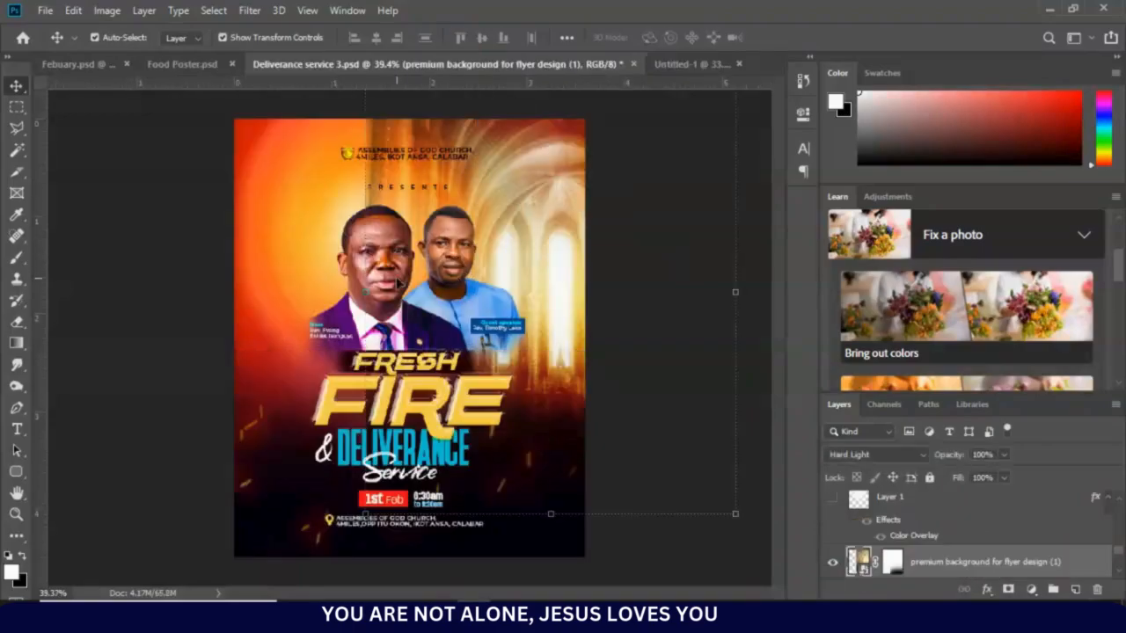
click(393, 282)
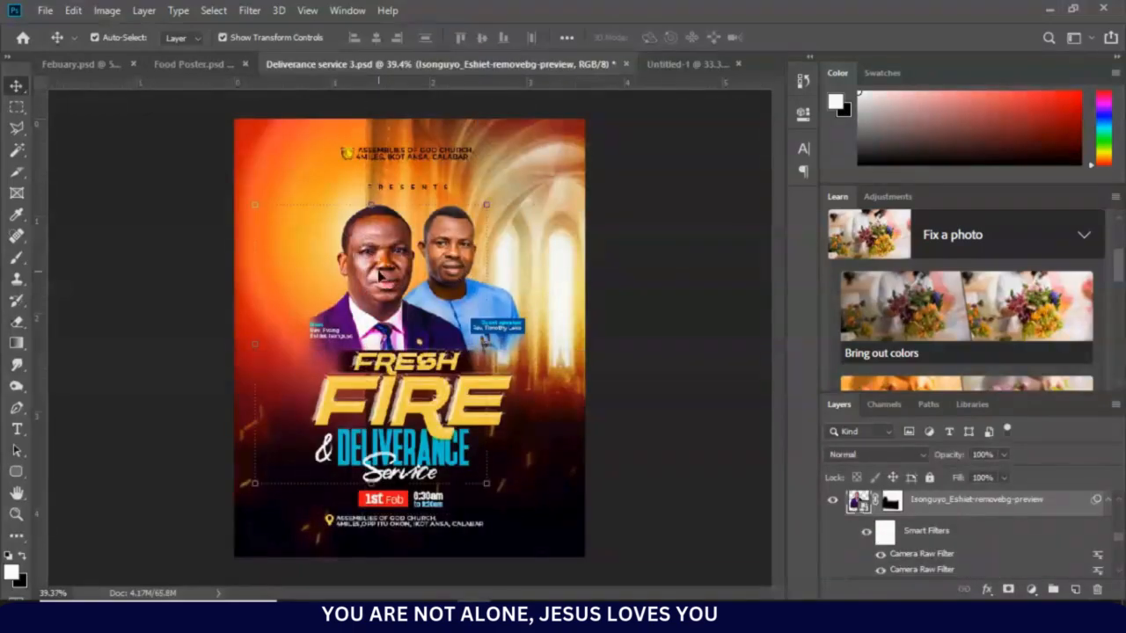
drag(379, 279, 381, 280)
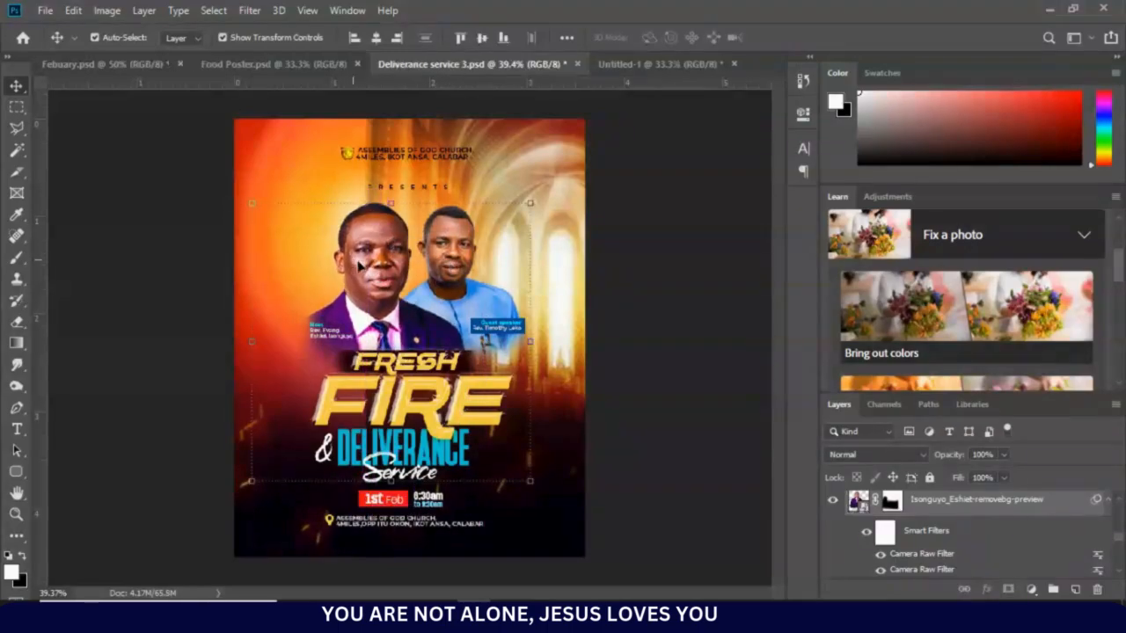
drag(364, 271, 400, 302)
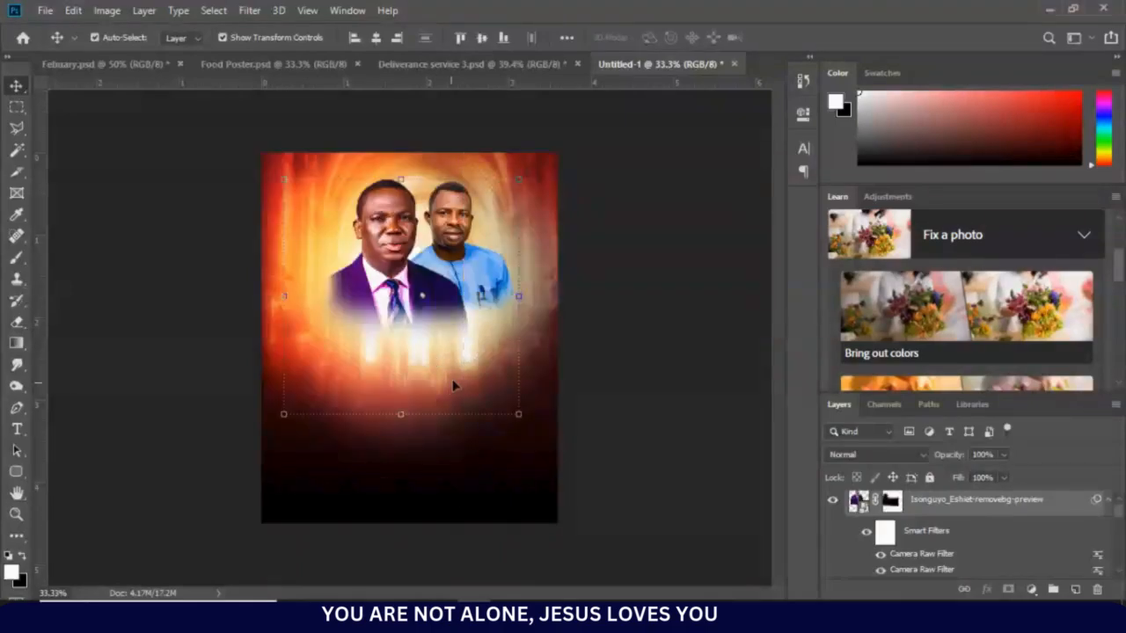
Move both portraits lower on the canvas, placing the blue-shirted man further right behind the purple-suited man
drag(397, 246, 475, 281)
click(637, 304)
click(452, 293)
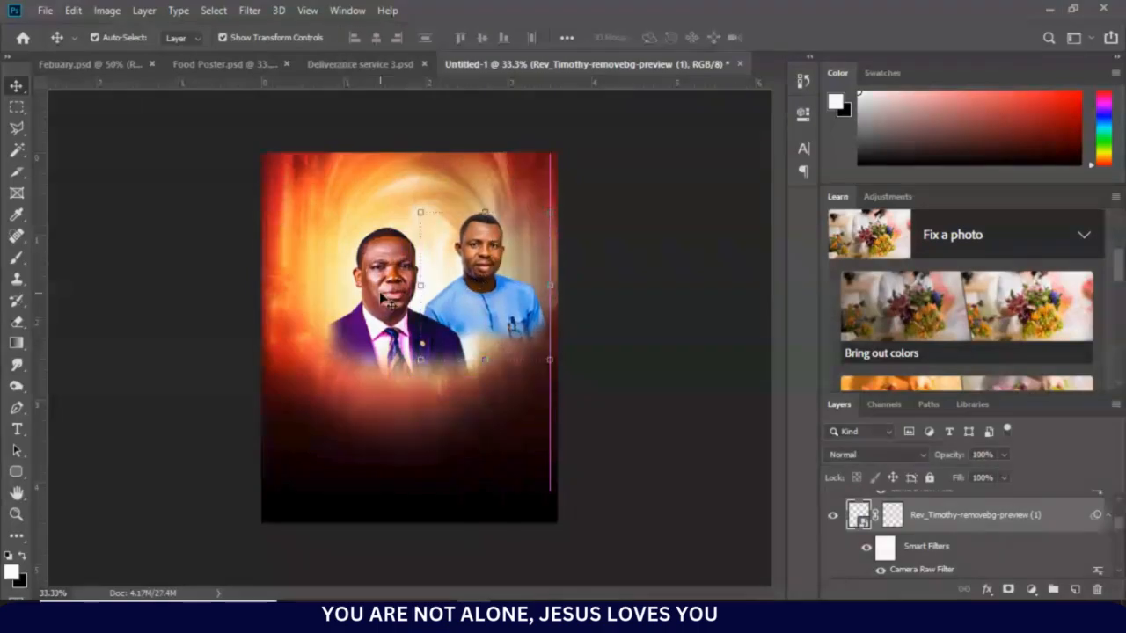
Delete the layer masks from the purple-suited man's and the blue-shirted man's portraits
click(391, 299)
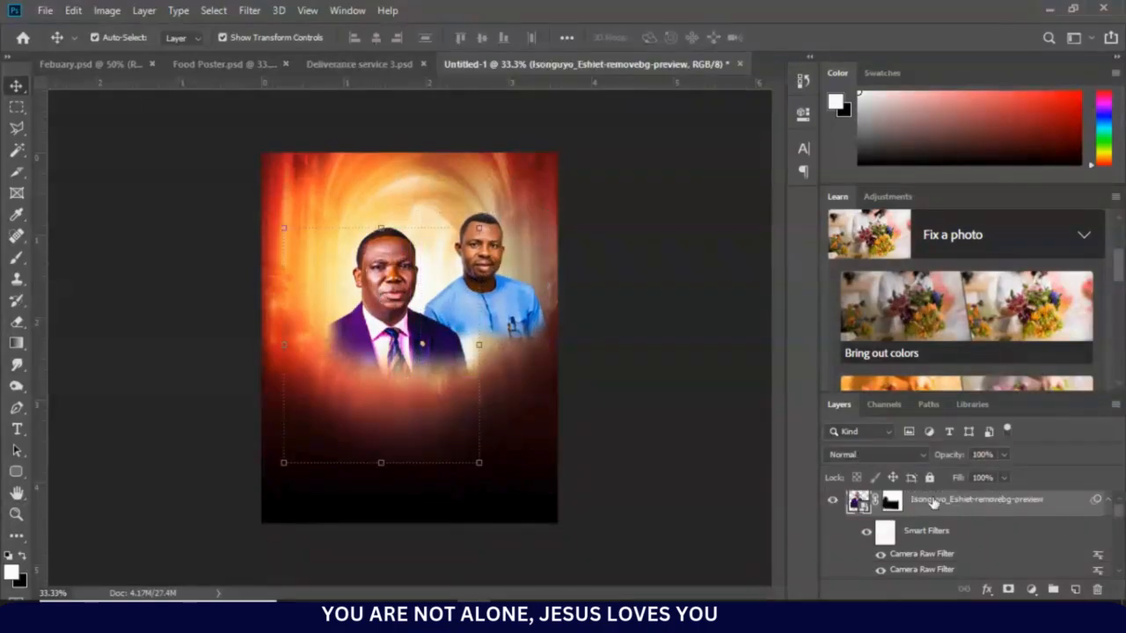
right_click(897, 499)
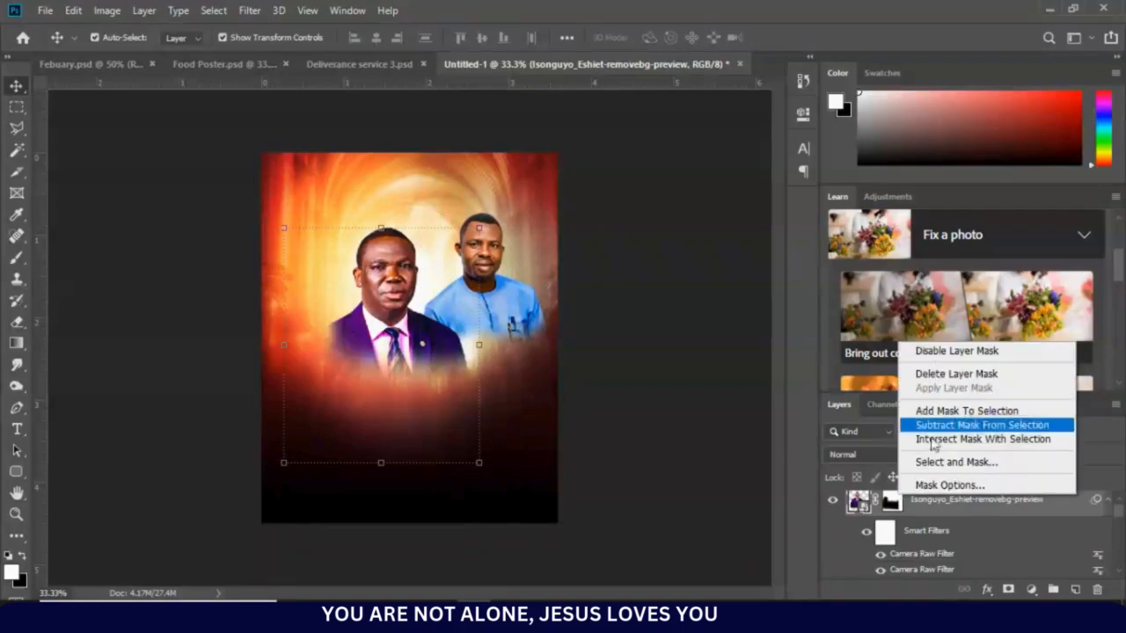
click(923, 375)
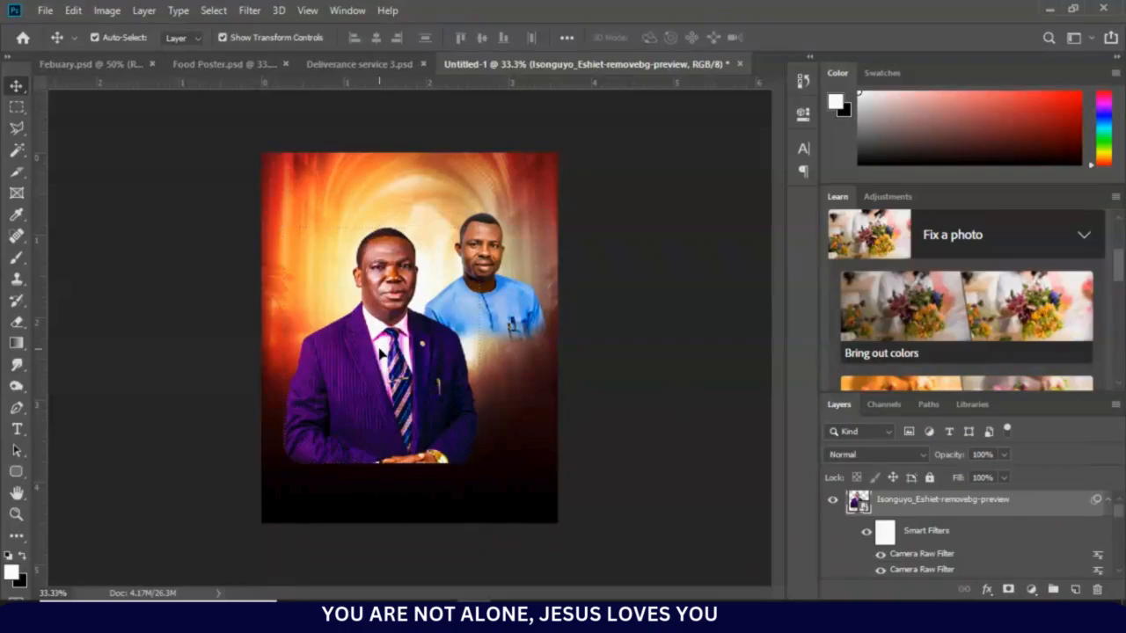
click(489, 275)
click(494, 279)
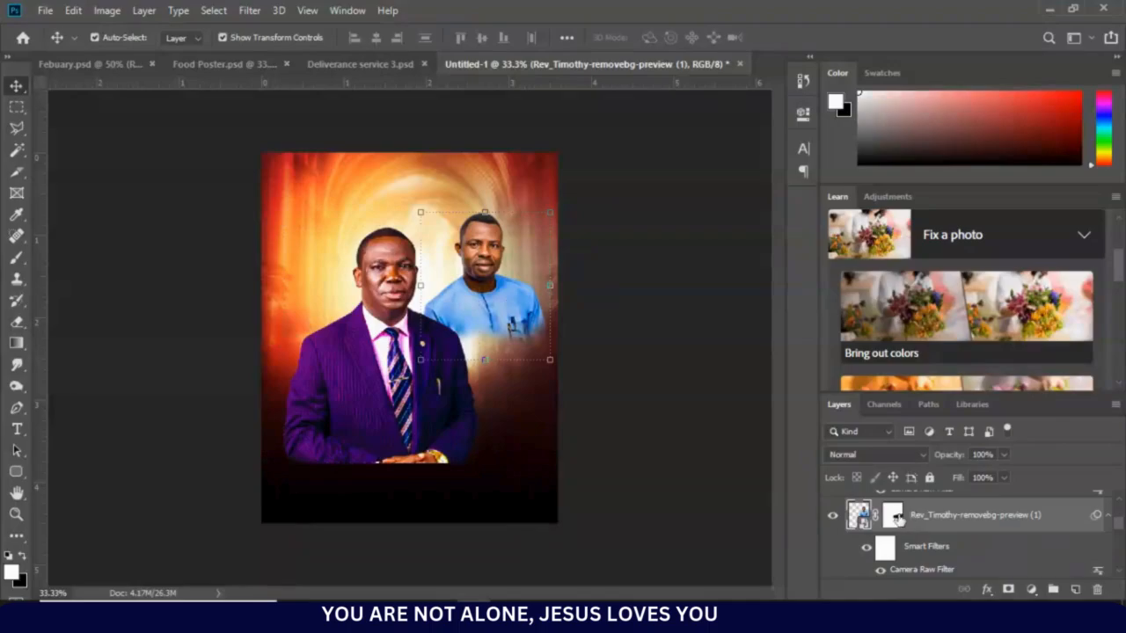
right_click(897, 519)
click(968, 394)
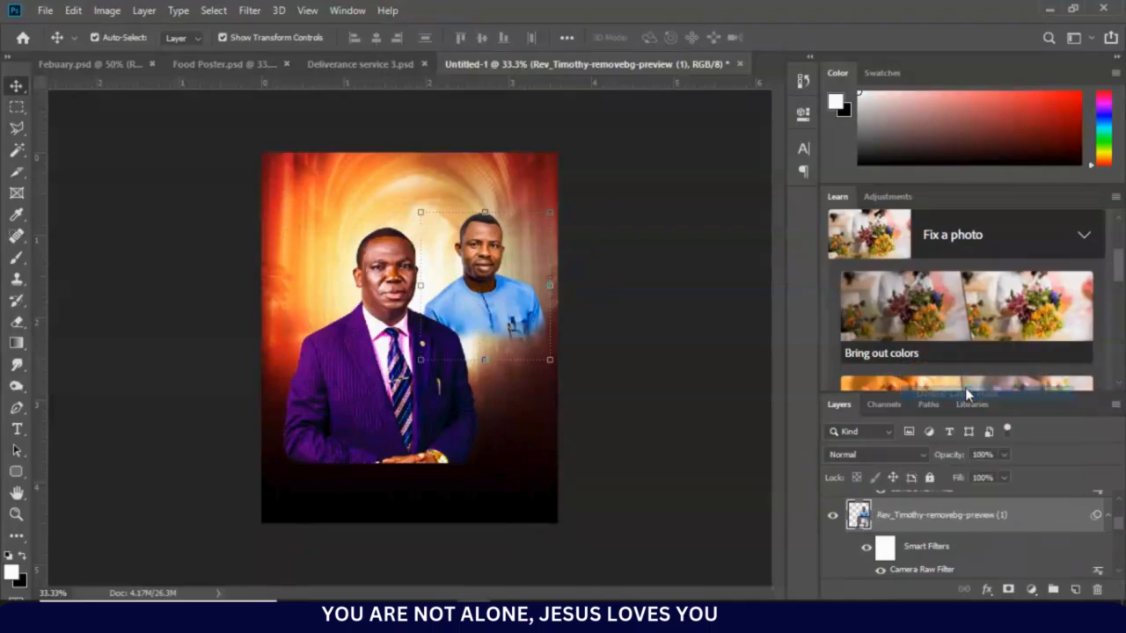
click(483, 311)
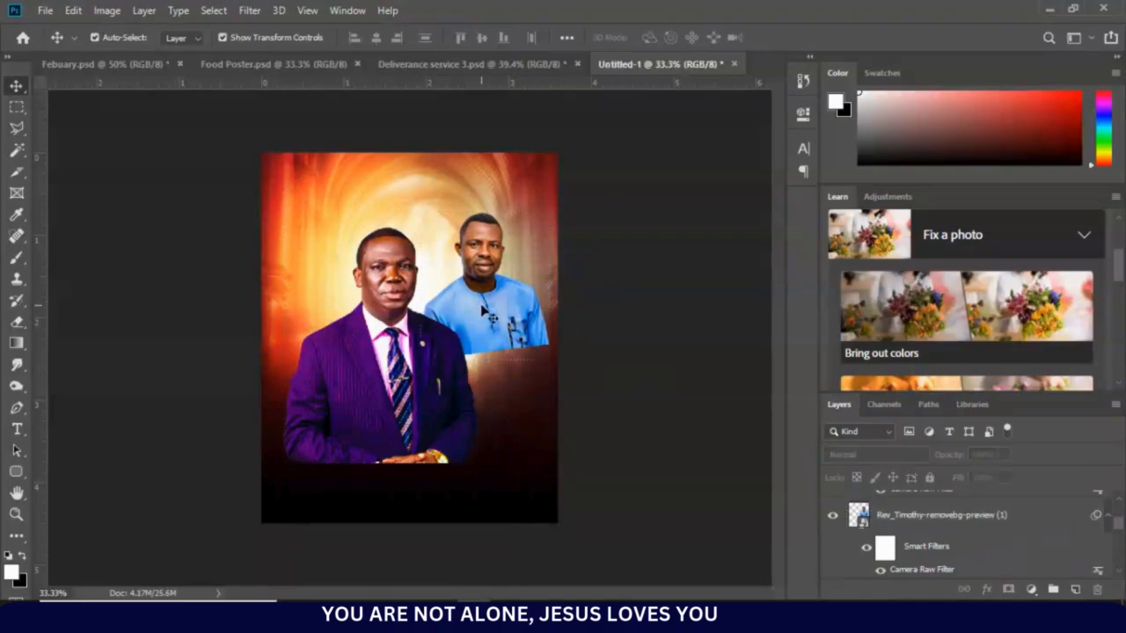
Shift the blue-shirted man to the canvas's right edge and the purple-suited man slightly right
mouse_move(486, 284)
mouse_down()
mouse_move(497, 352)
mouse_move(505, 286)
mouse_up()
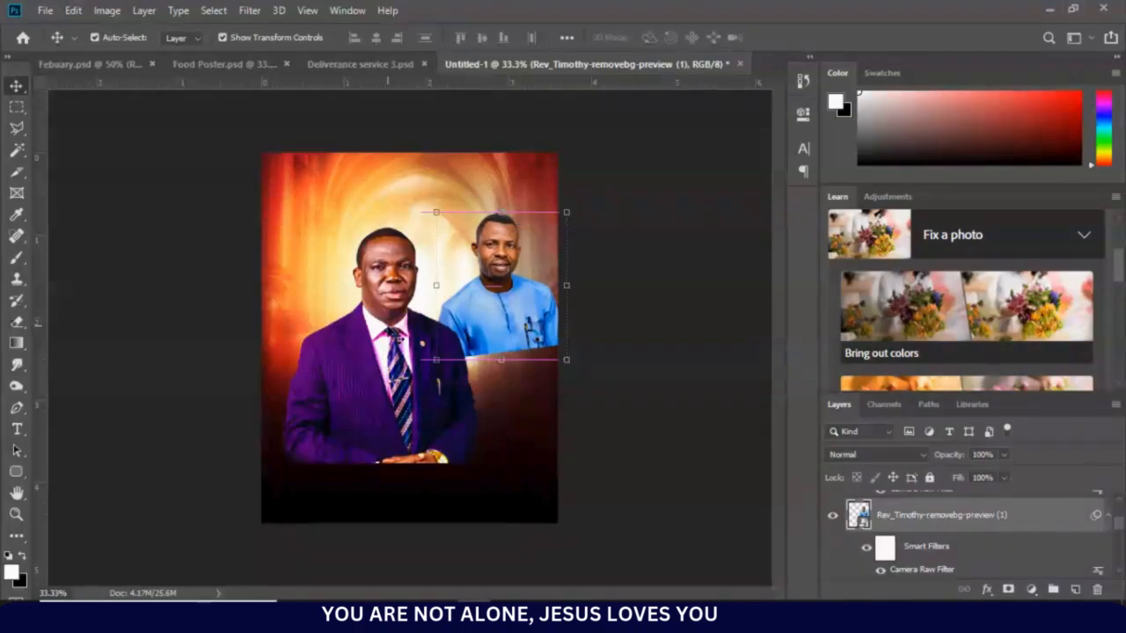
click(387, 327)
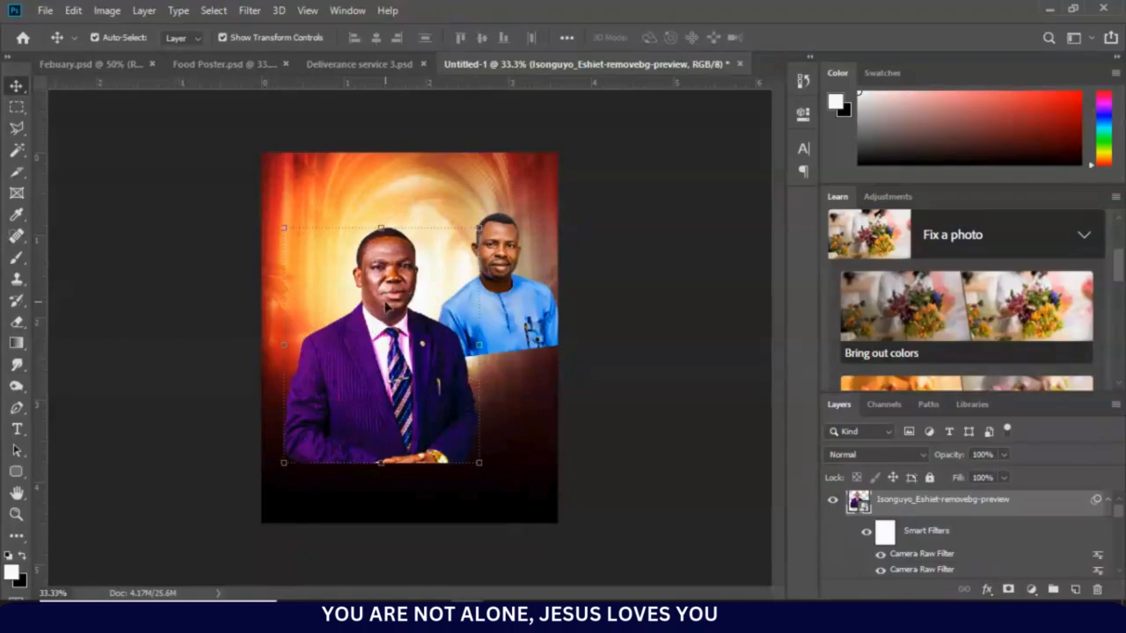
mouse_move(387, 307)
mouse_down()
mouse_move(392, 263)
mouse_move(391, 321)
mouse_move(402, 304)
mouse_up()
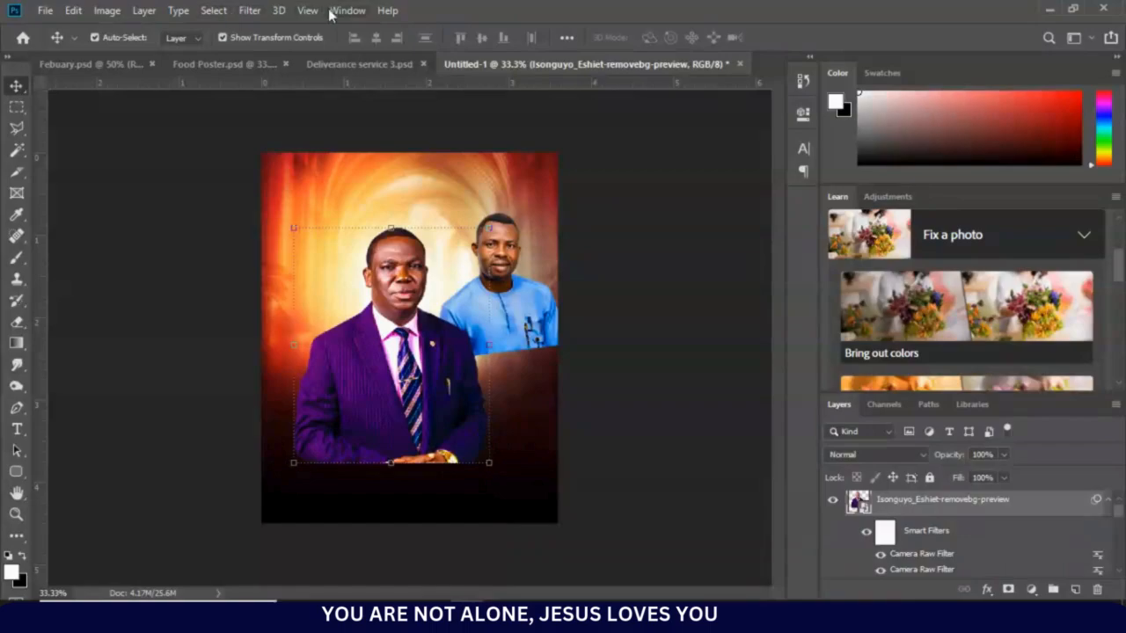
Try a Camera Raw Filter with Texture +23 and Clarity +21 on the purple-suited man's portrait, and discard it
click(249, 11)
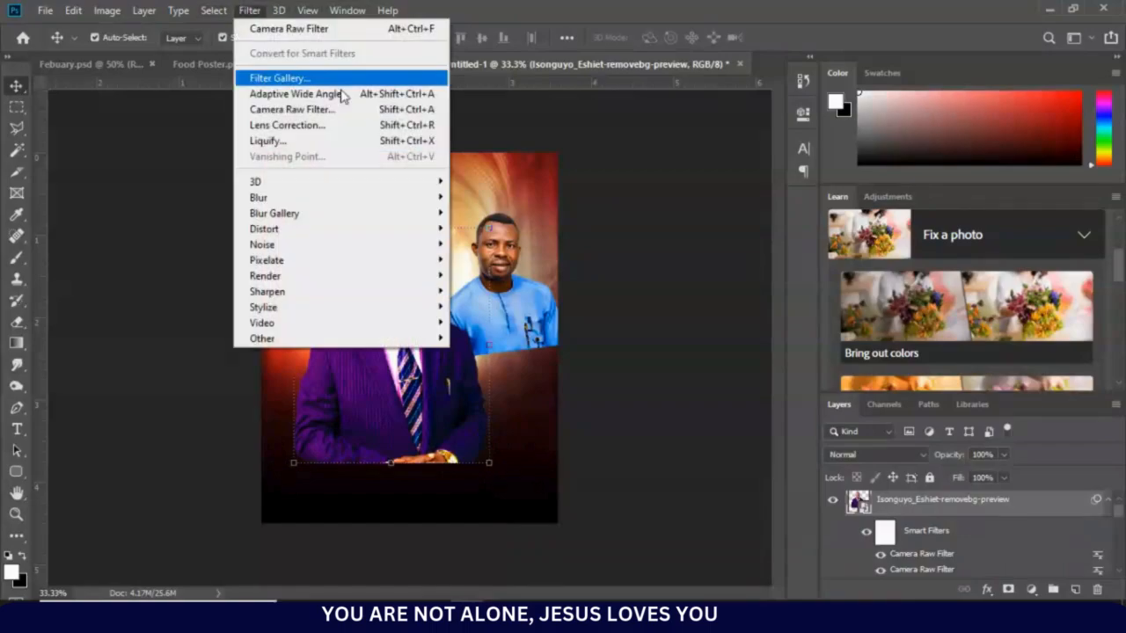
click(334, 111)
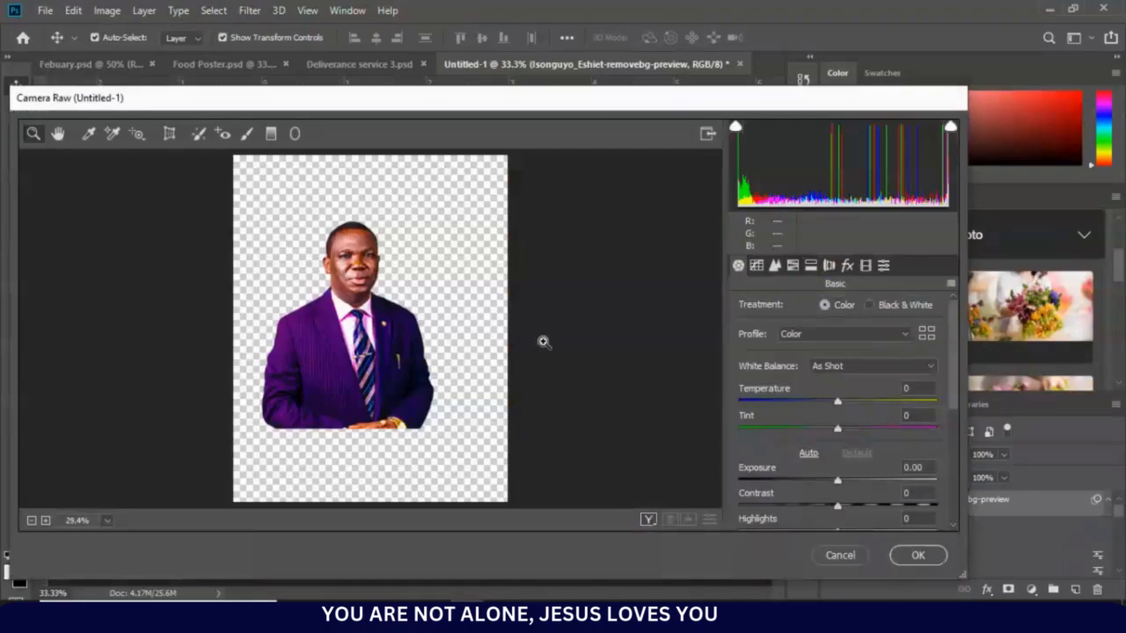
click(329, 264)
click(339, 259)
click(343, 255)
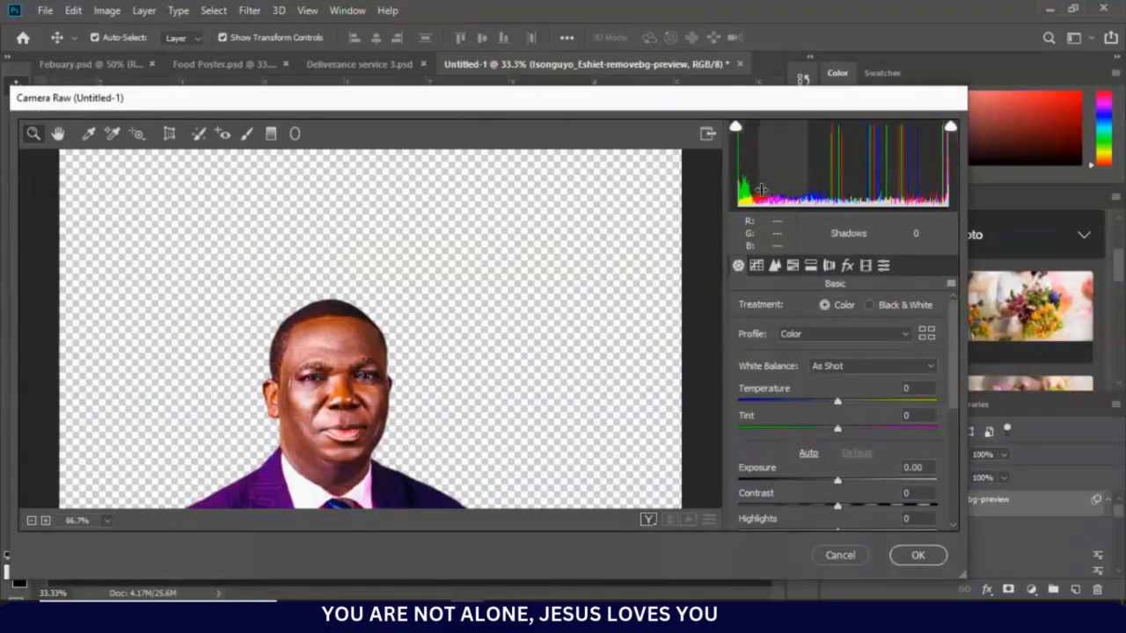
scroll(485, 359, down, 3)
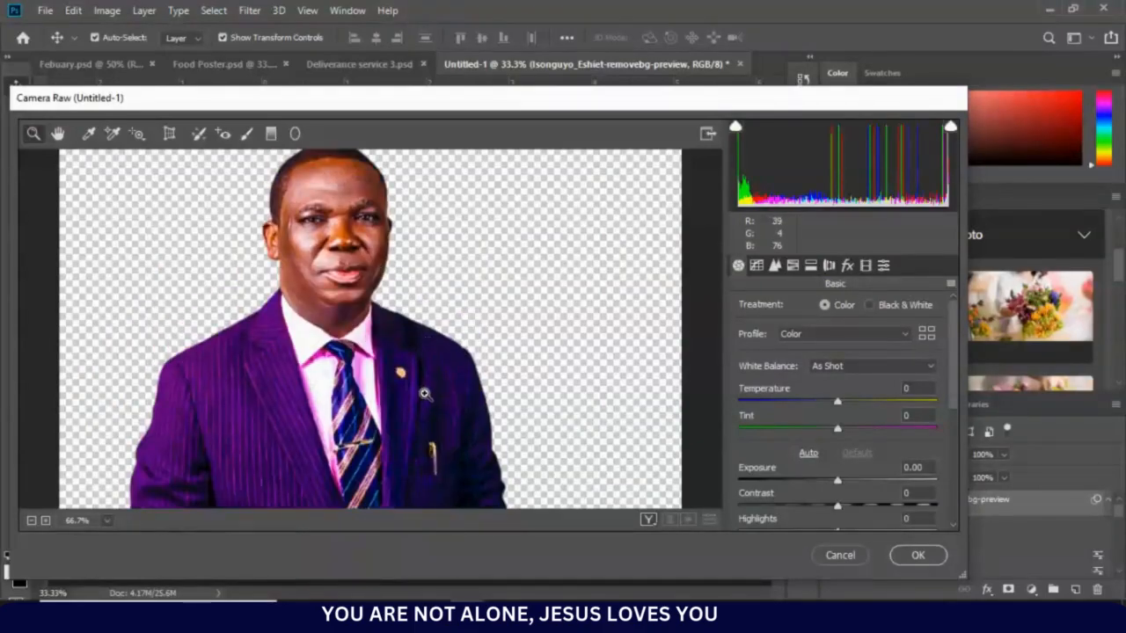
drag(953, 390, 937, 444)
scroll(938, 444, down, 3)
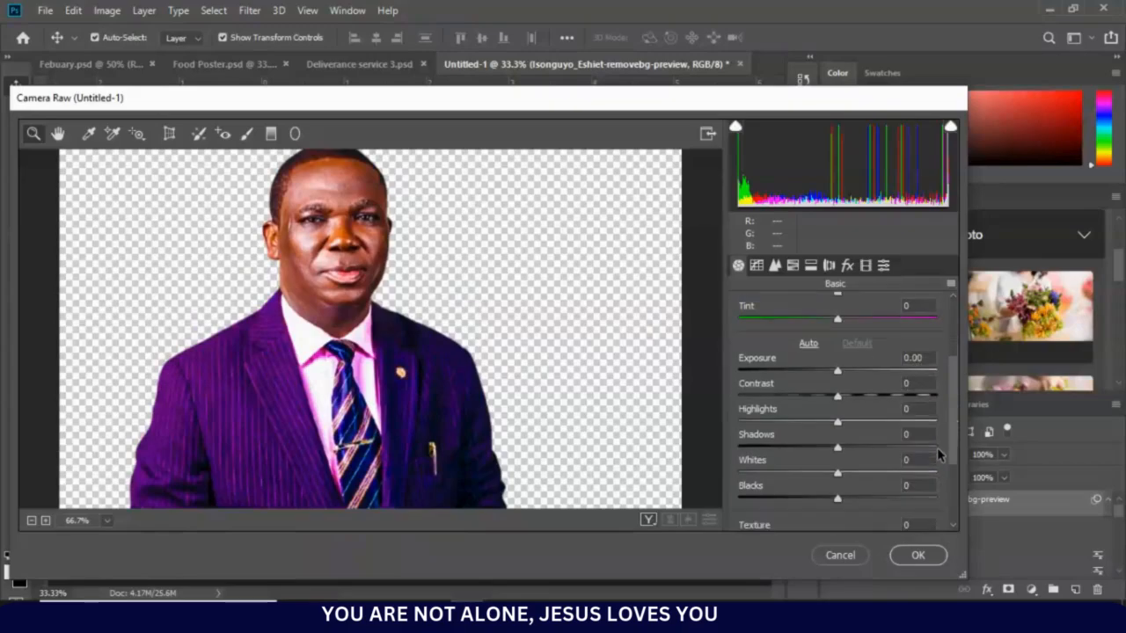
scroll(934, 467, down, 1)
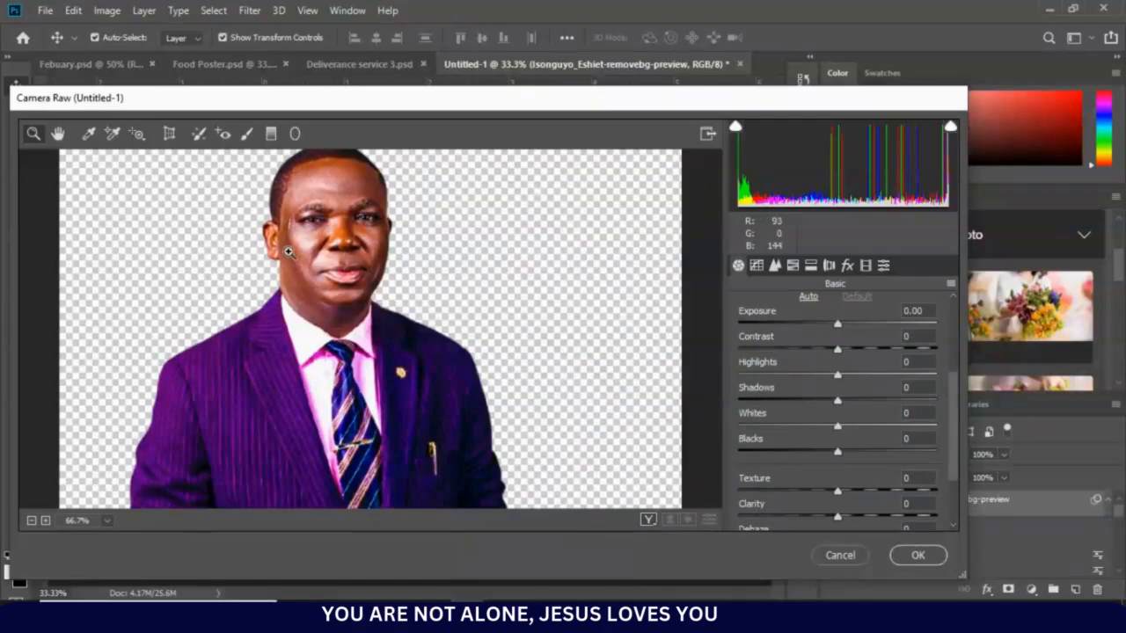
drag(368, 102, 415, 89)
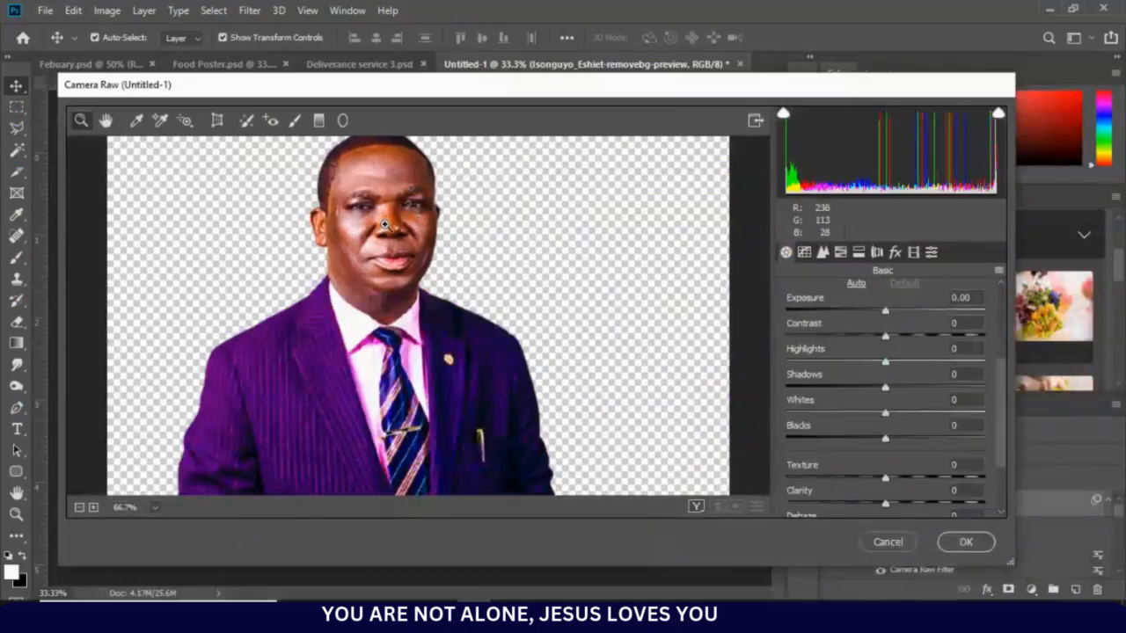
click(905, 505)
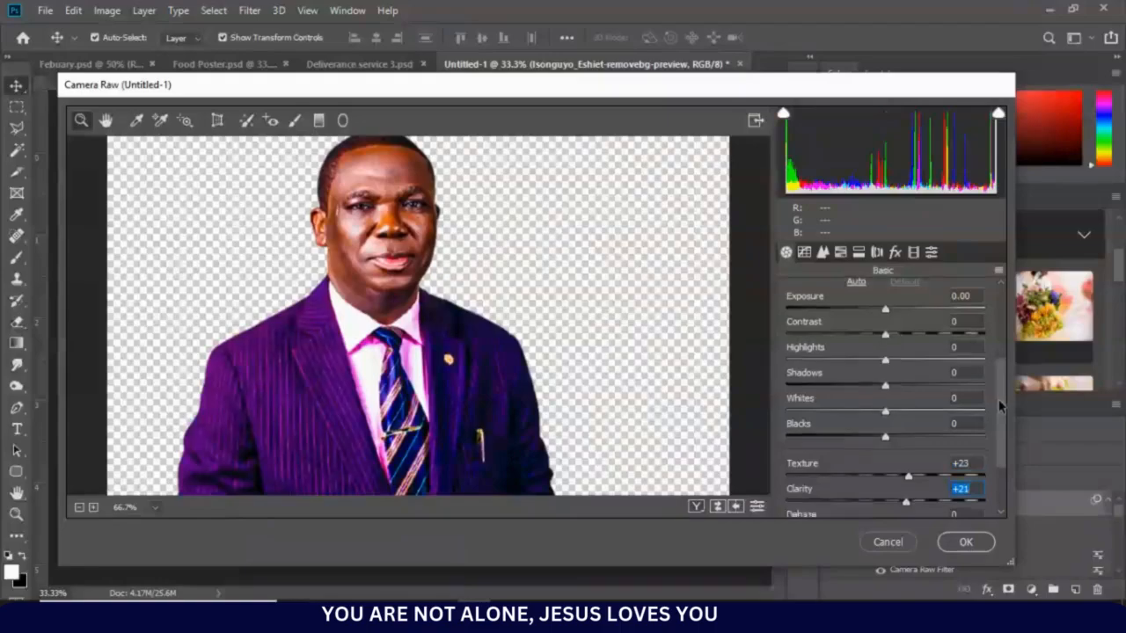
scroll(1001, 427, down, 1)
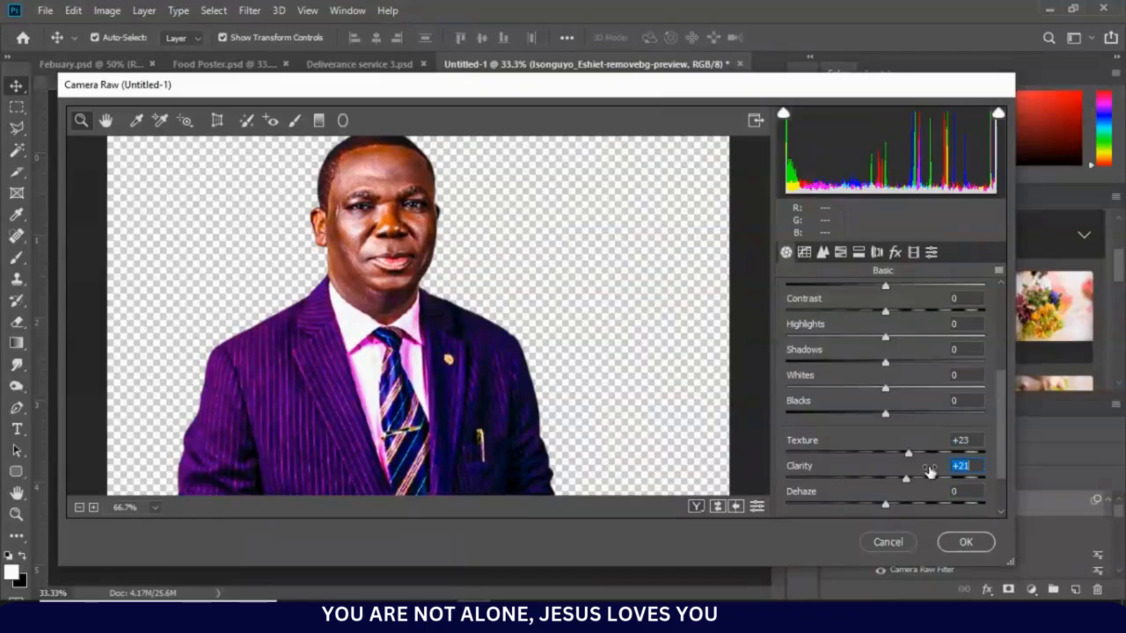
scroll(456, 345, up, 2)
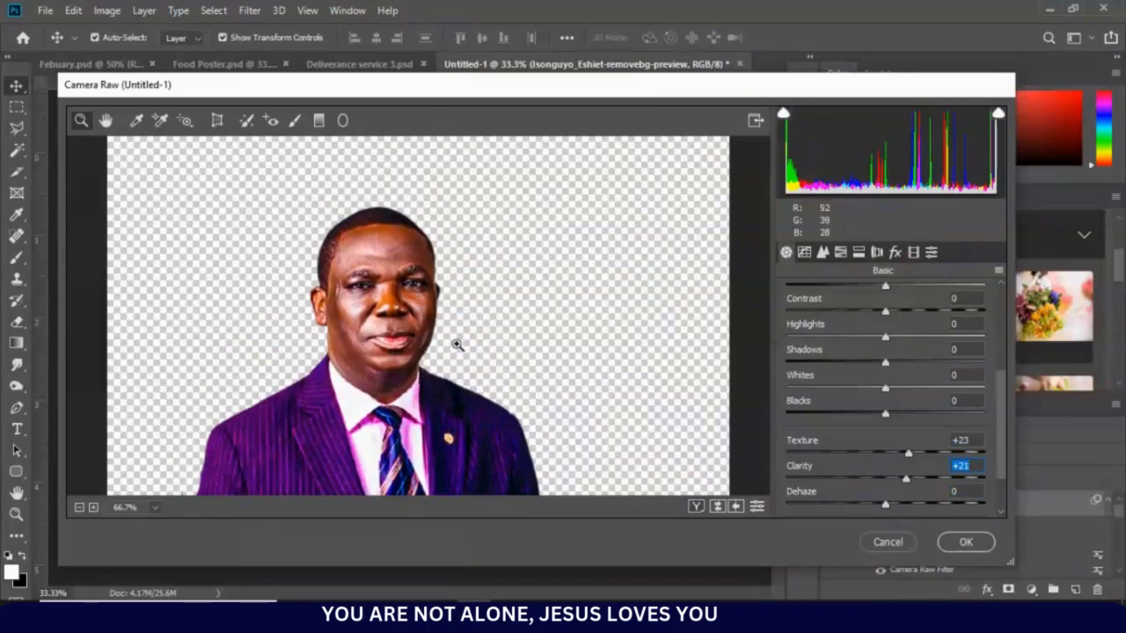
scroll(457, 345, down, 4)
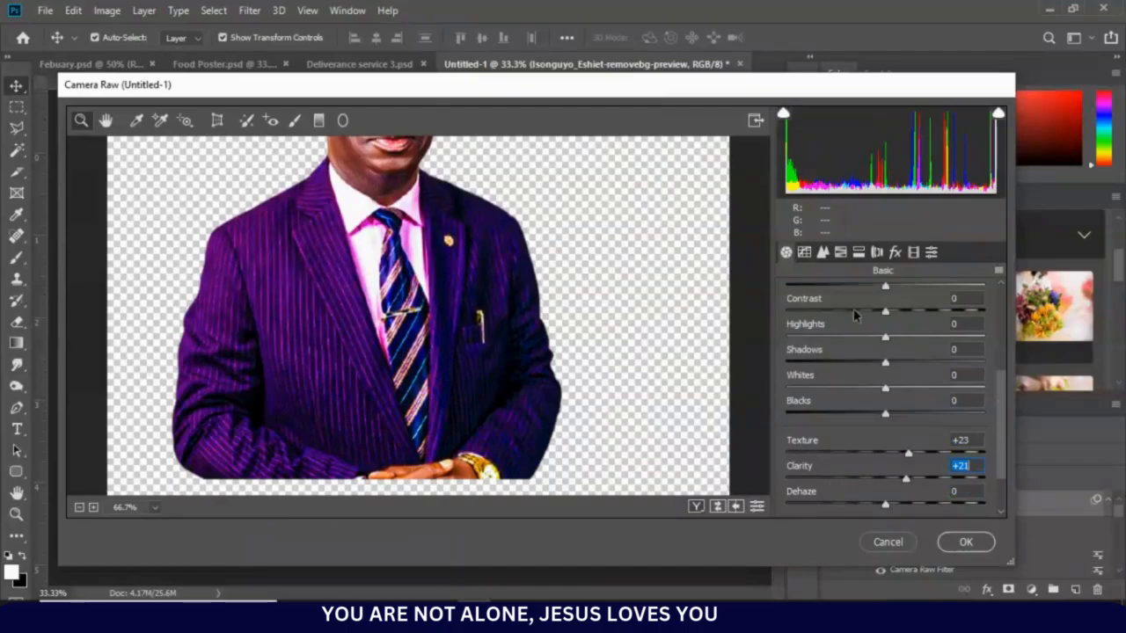
drag(685, 91, 588, 109)
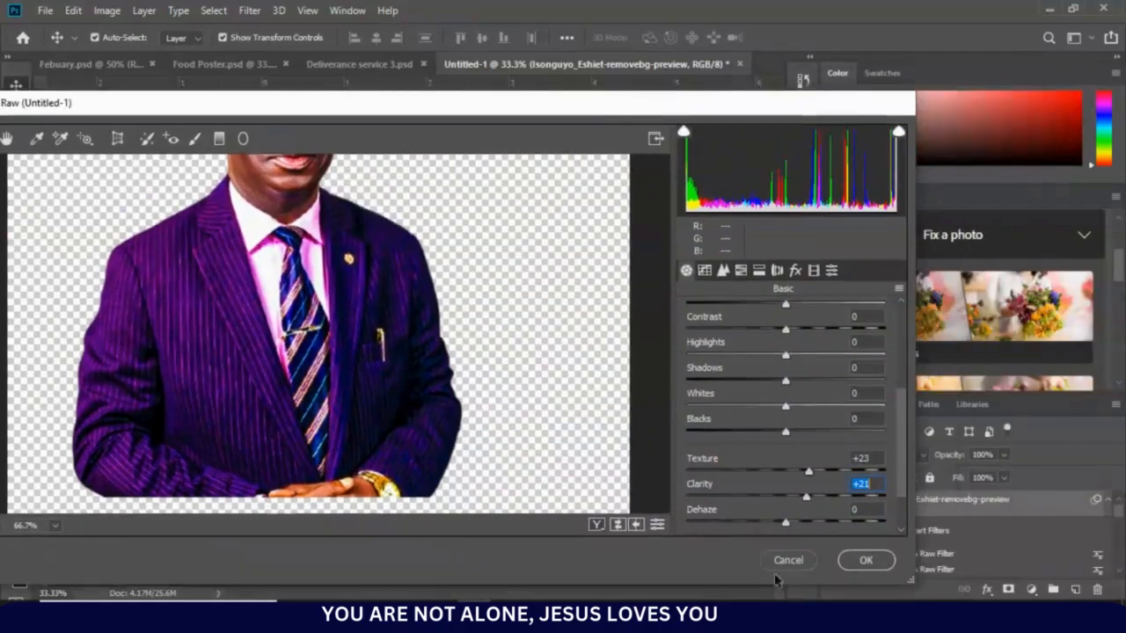
click(785, 559)
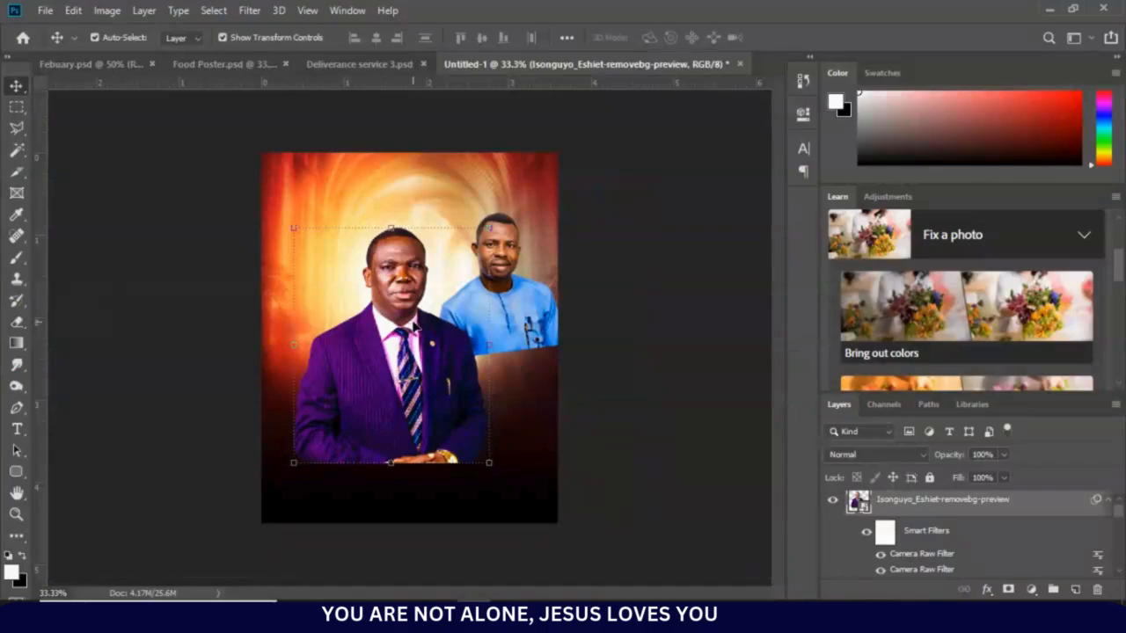
Move the purple-suited man's portrait slightly higher on the canvas
drag(414, 325, 409, 322)
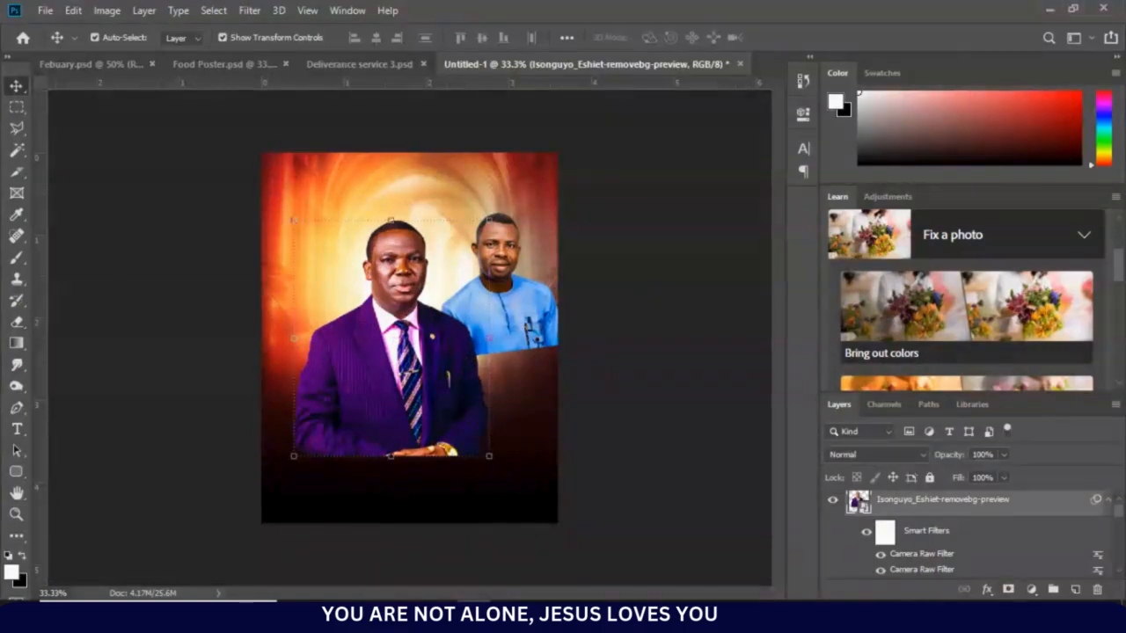
Add a layer mask to the purple-suited man's portrait and fade its lower part with a soft 600 px black brush
click(1009, 592)
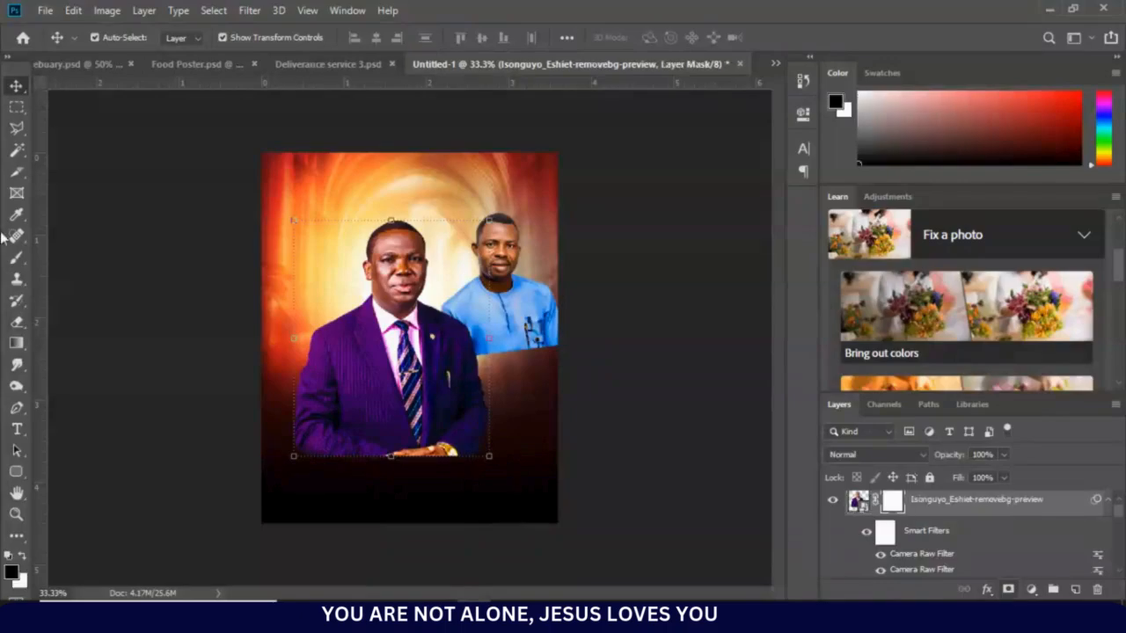
click(16, 258)
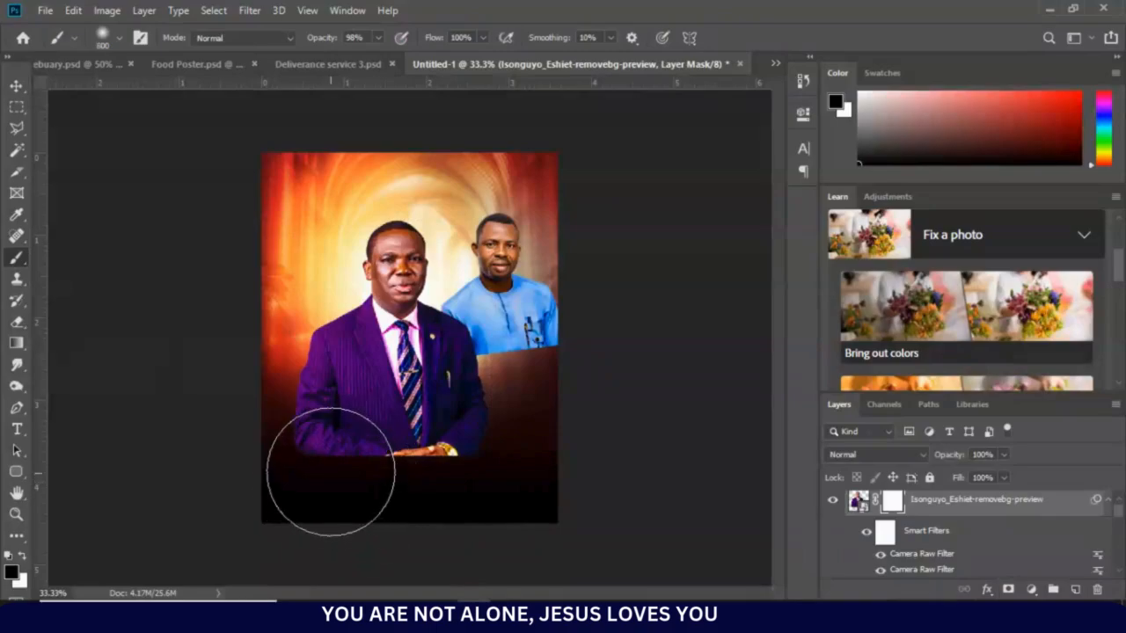
mouse_move(342, 470)
mouse_down()
mouse_move(504, 483)
mouse_move(440, 472)
mouse_move(452, 454)
mouse_move(371, 458)
mouse_move(276, 423)
mouse_move(319, 445)
mouse_move(464, 466)
mouse_move(465, 478)
mouse_move(483, 460)
mouse_move(302, 443)
mouse_move(298, 426)
mouse_move(429, 481)
mouse_move(495, 443)
mouse_move(469, 460)
mouse_move(474, 448)
mouse_move(429, 462)
mouse_move(233, 409)
mouse_up()
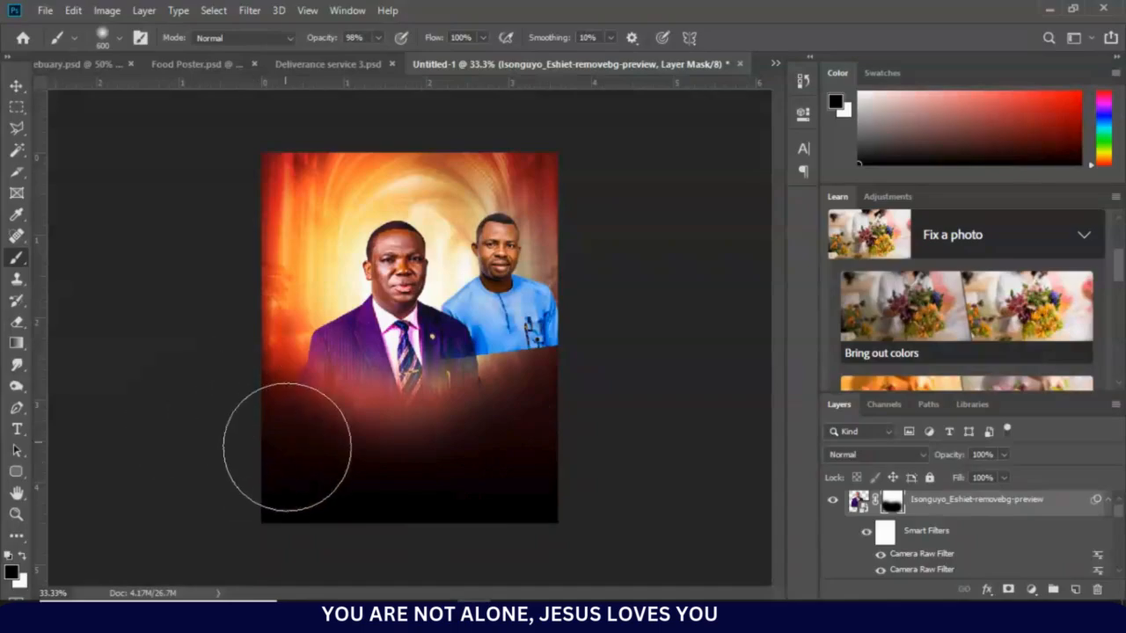
Shift the purple-suited man's portrait slightly up and left, and move the blue-shirted man left towards him
click(16, 86)
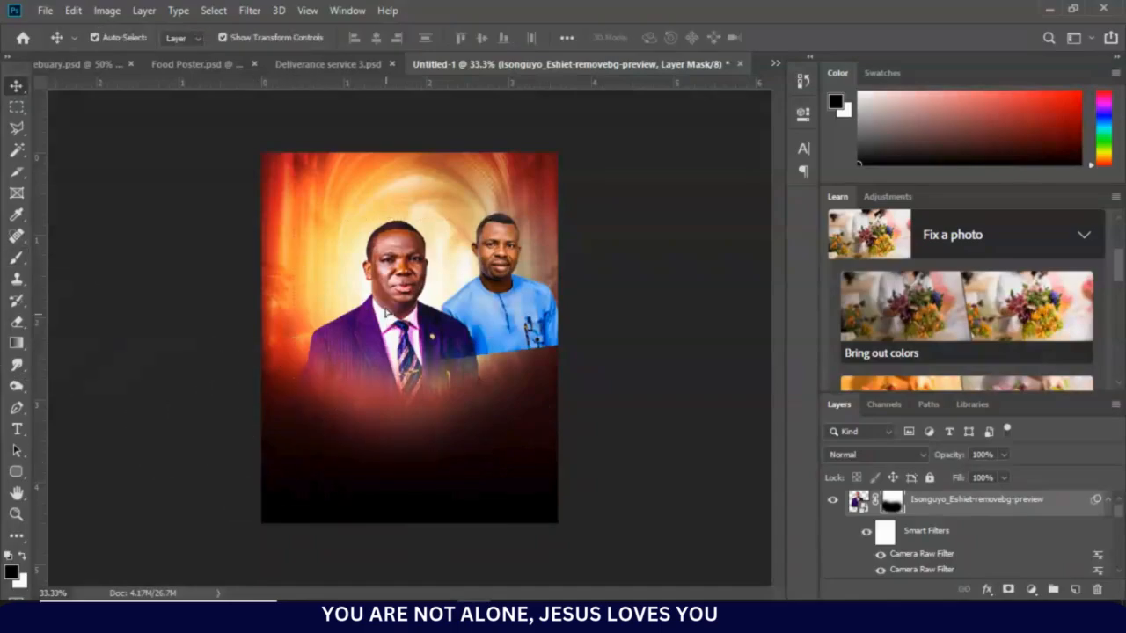
mouse_move(369, 315)
mouse_down()
mouse_move(363, 274)
mouse_move(358, 308)
mouse_up()
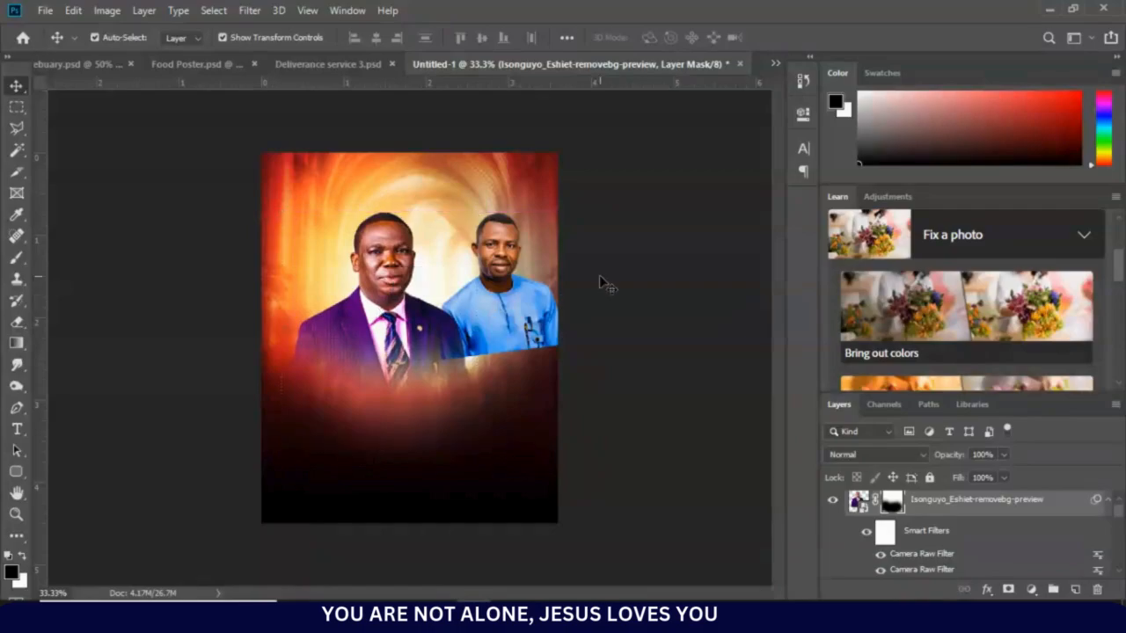
click(501, 284)
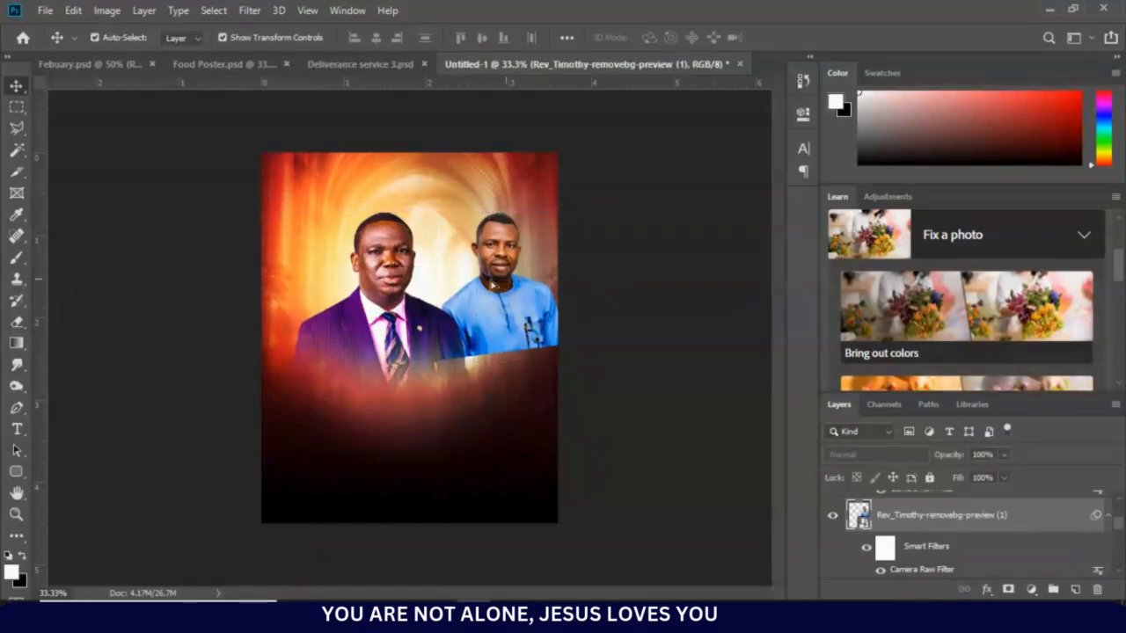
mouse_move(502, 284)
mouse_down()
mouse_move(468, 284)
mouse_move(480, 283)
mouse_up()
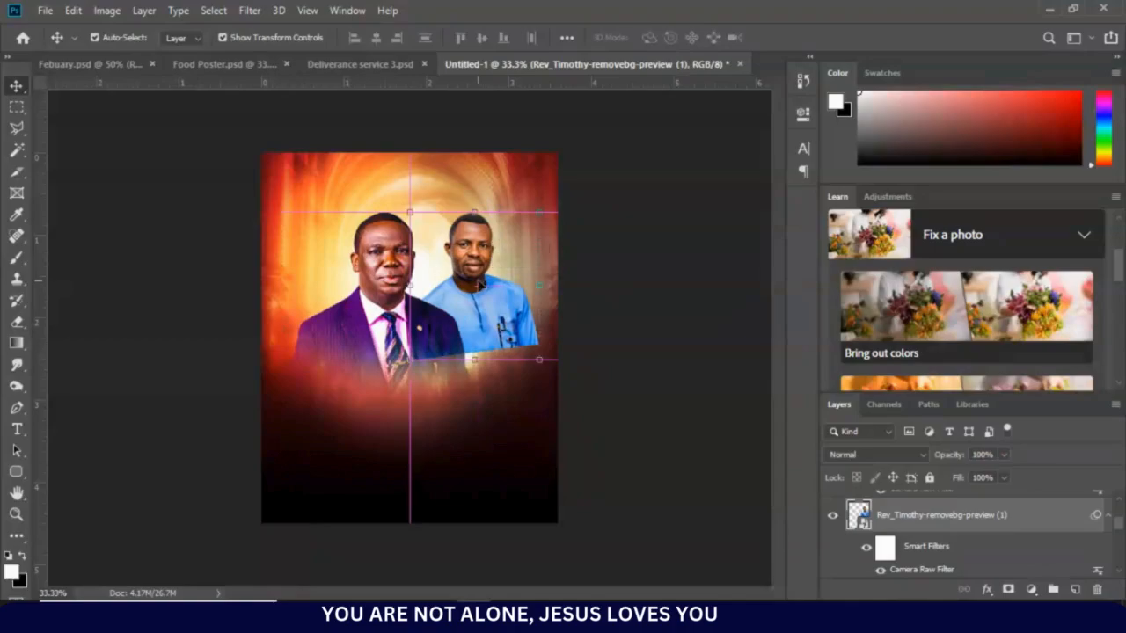
Add a layer mask to the blue-shirted man's portrait and fade its lower edge with a soft black brush reduced to 200 px
click(1009, 589)
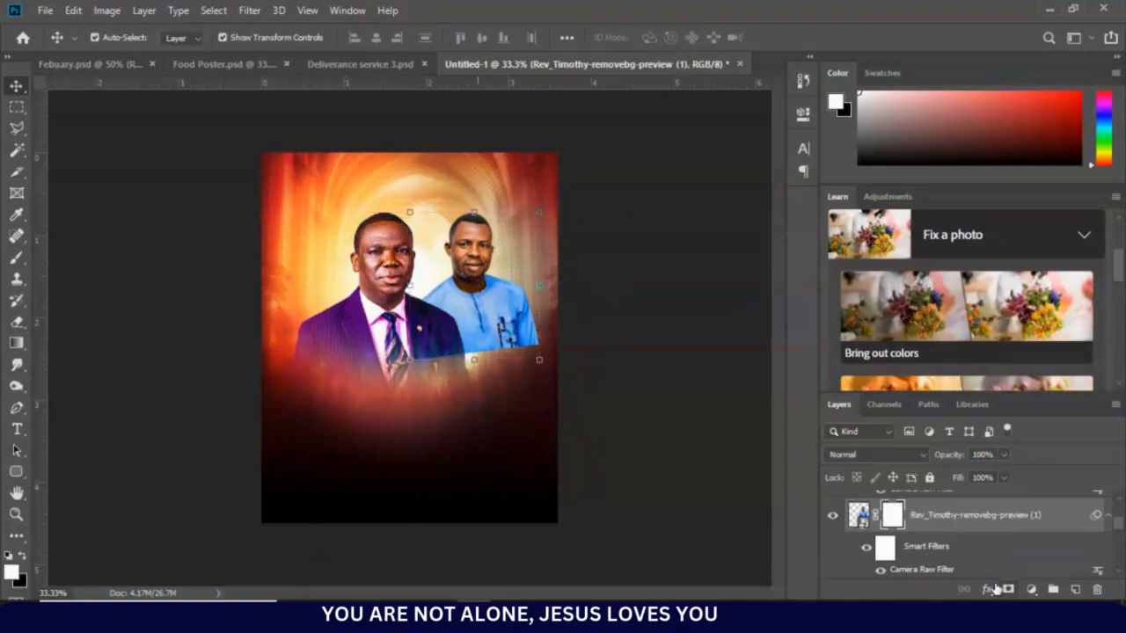
key(b)
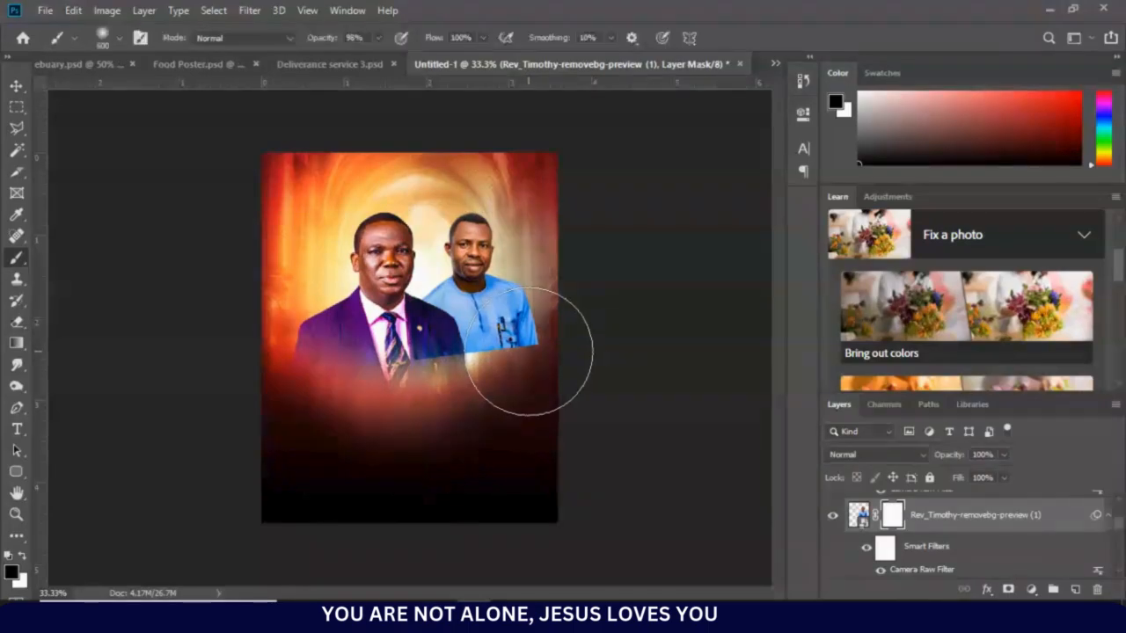
key(bracketleft)
key(bracketleft)
key(bracketleft)
key(bracketleft)
key(bracketleft)
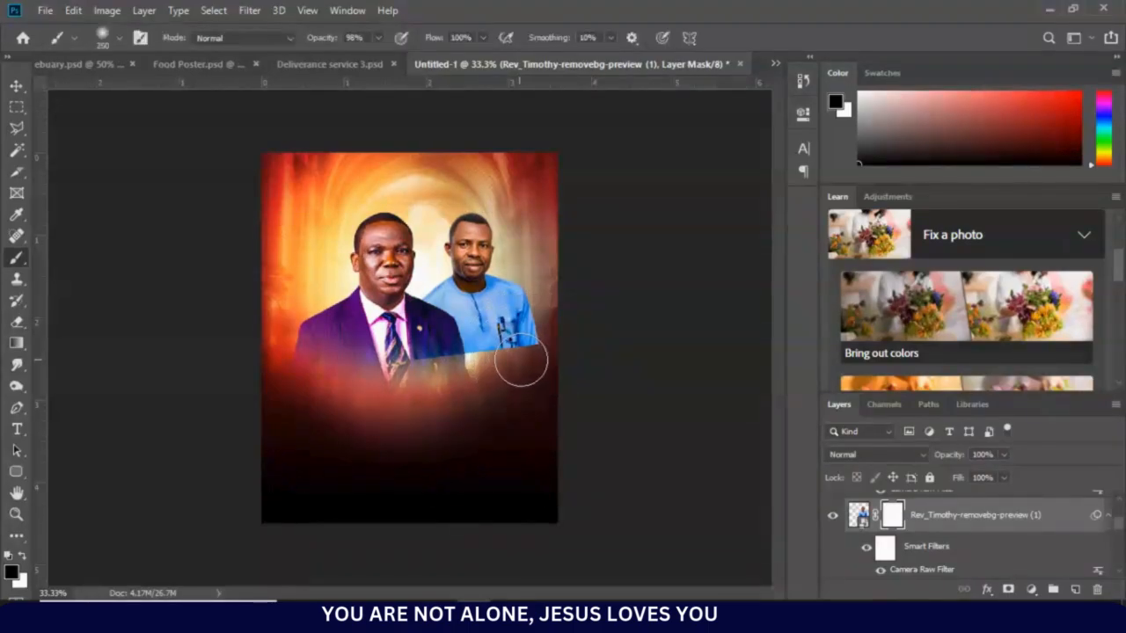
drag(528, 355, 422, 356)
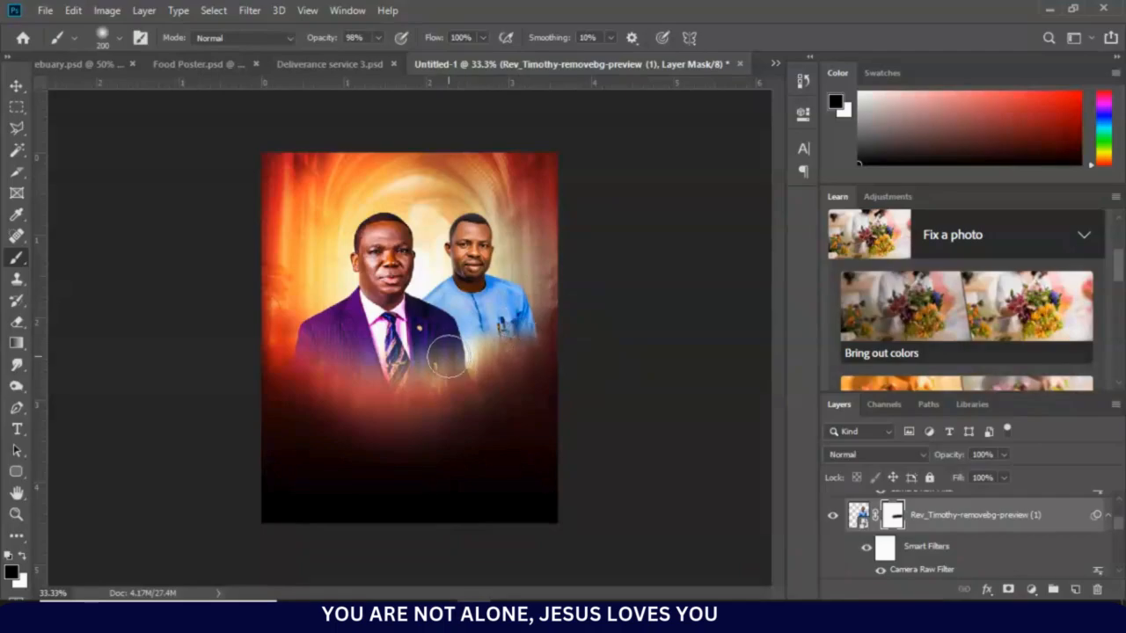
Raise the purple-suited man's portrait a little and move the blue-shirted man further left, close behind his shoulder
click(16, 86)
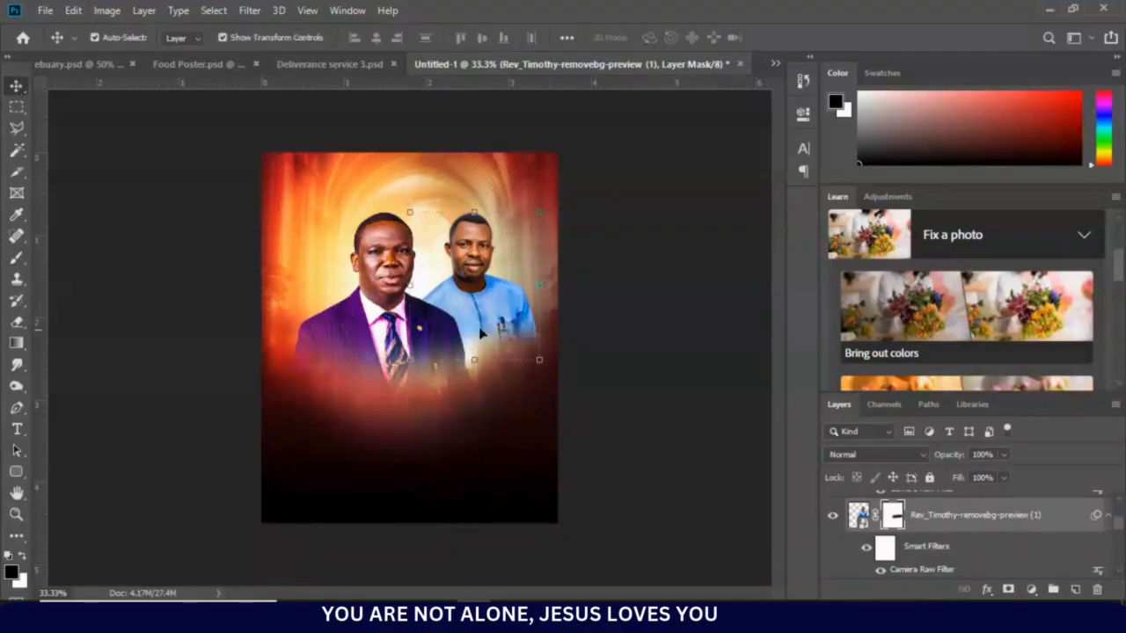
drag(374, 302, 374, 283)
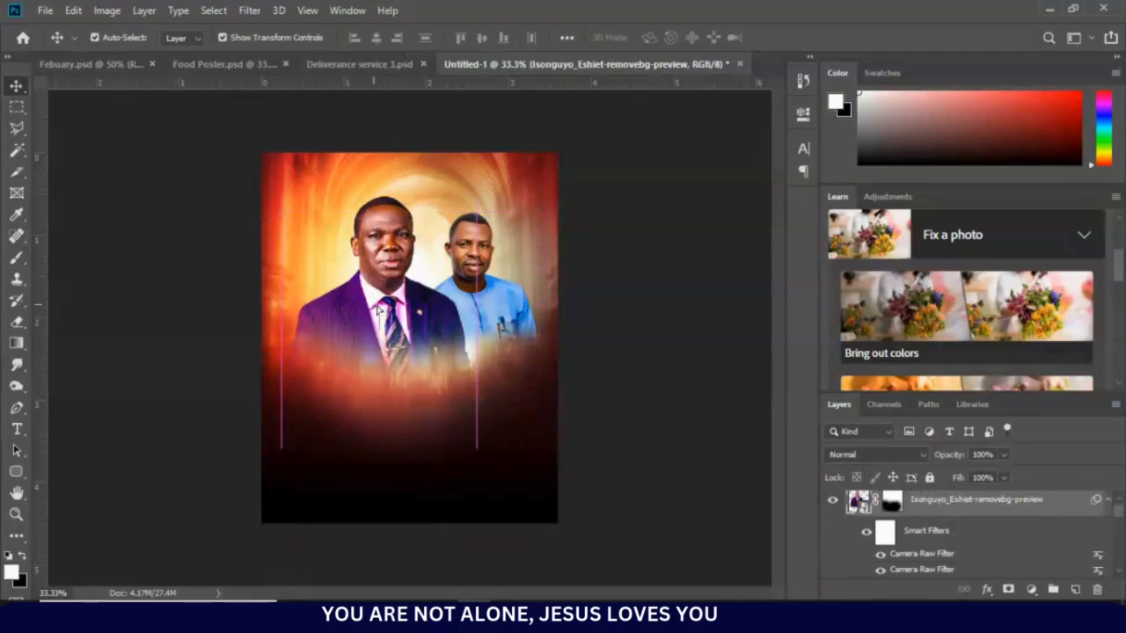
click(510, 301)
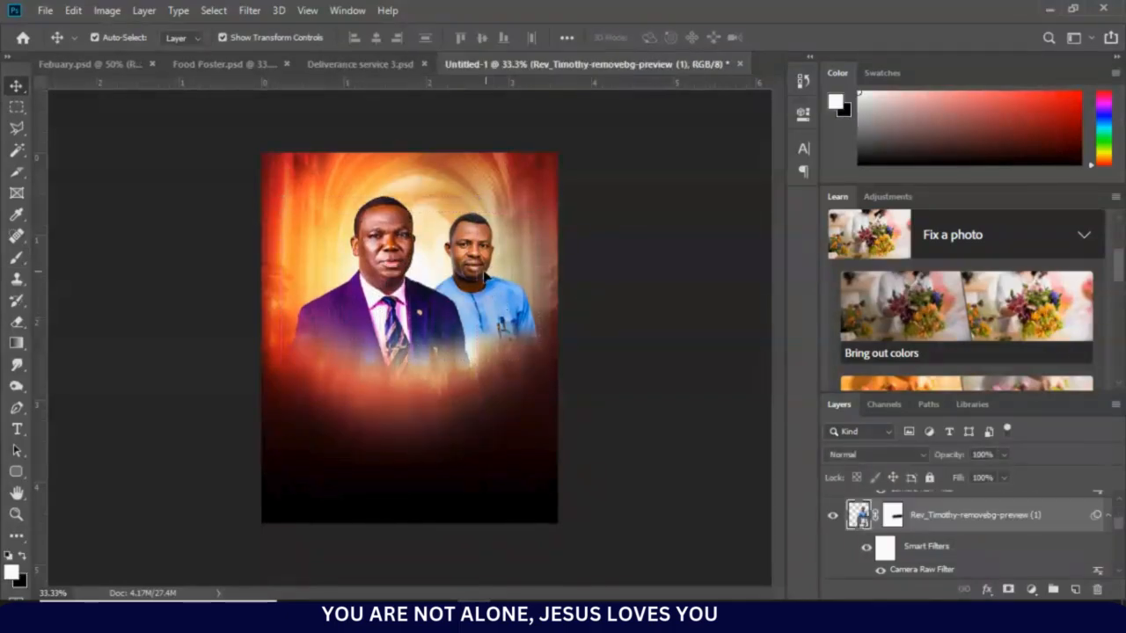
drag(480, 275, 455, 274)
Scale the blue-shirted man's portrait up to 111.30% from its lower edge
click(453, 213)
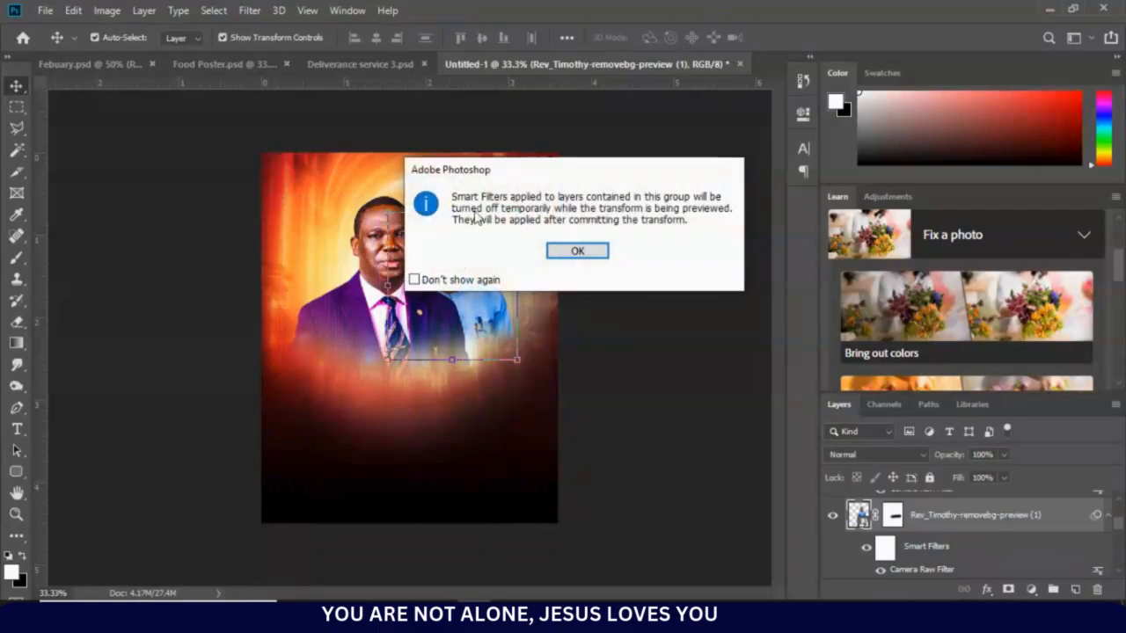
click(572, 250)
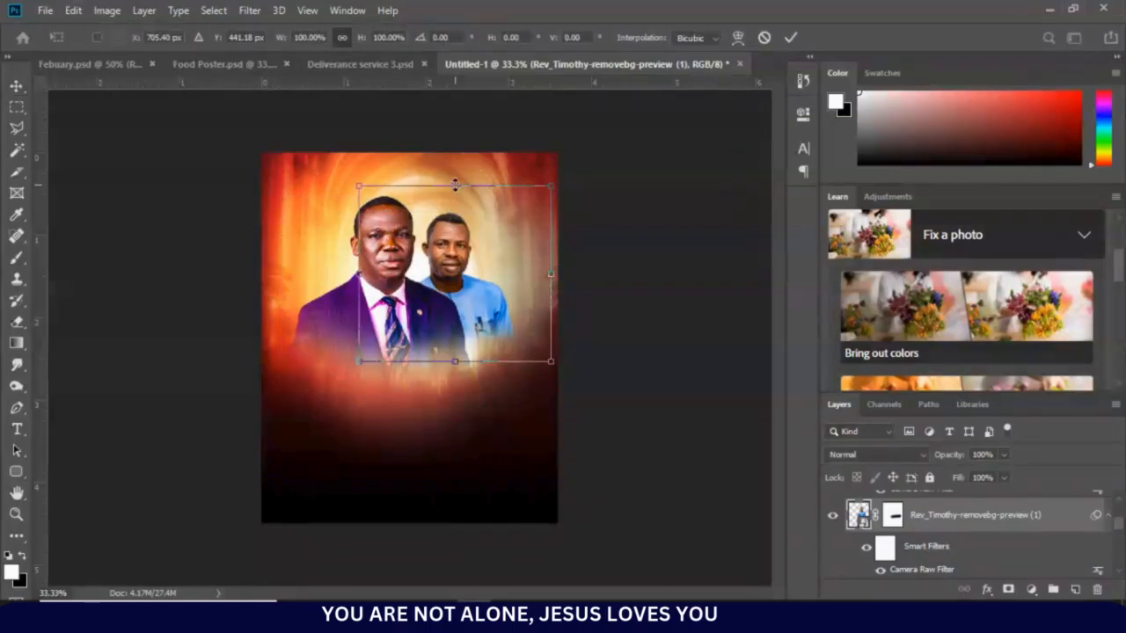
drag(455, 184, 455, 165)
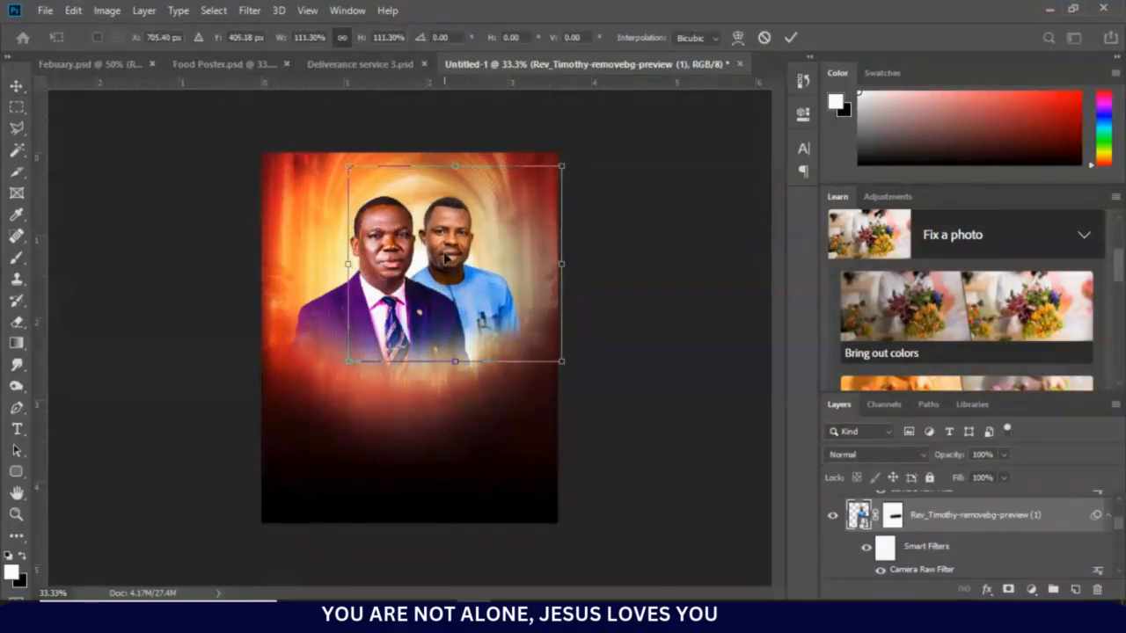
key(Return)
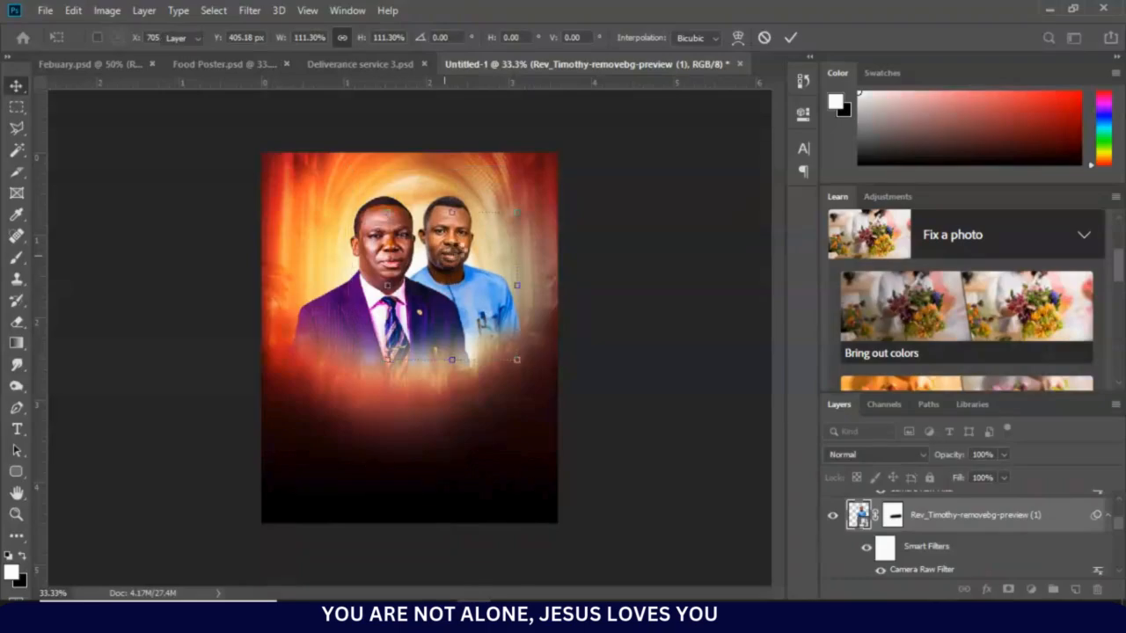
Lower both portraits so the blue-shirted man's head sits slightly below the purple-suited man's
drag(454, 274, 445, 291)
click(332, 333)
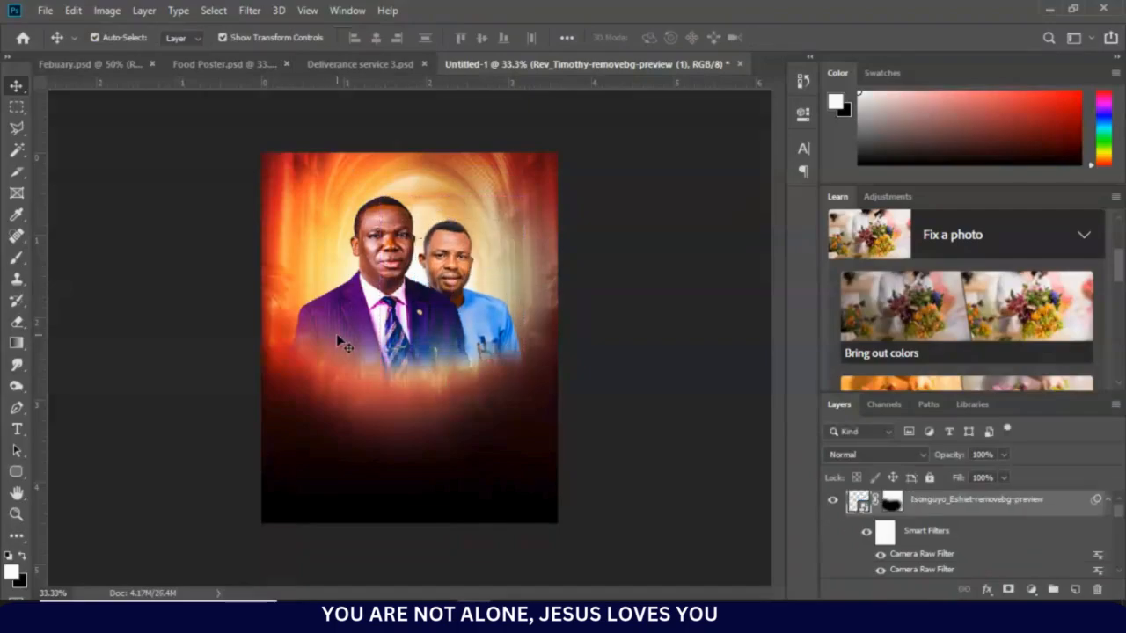
drag(376, 261, 378, 274)
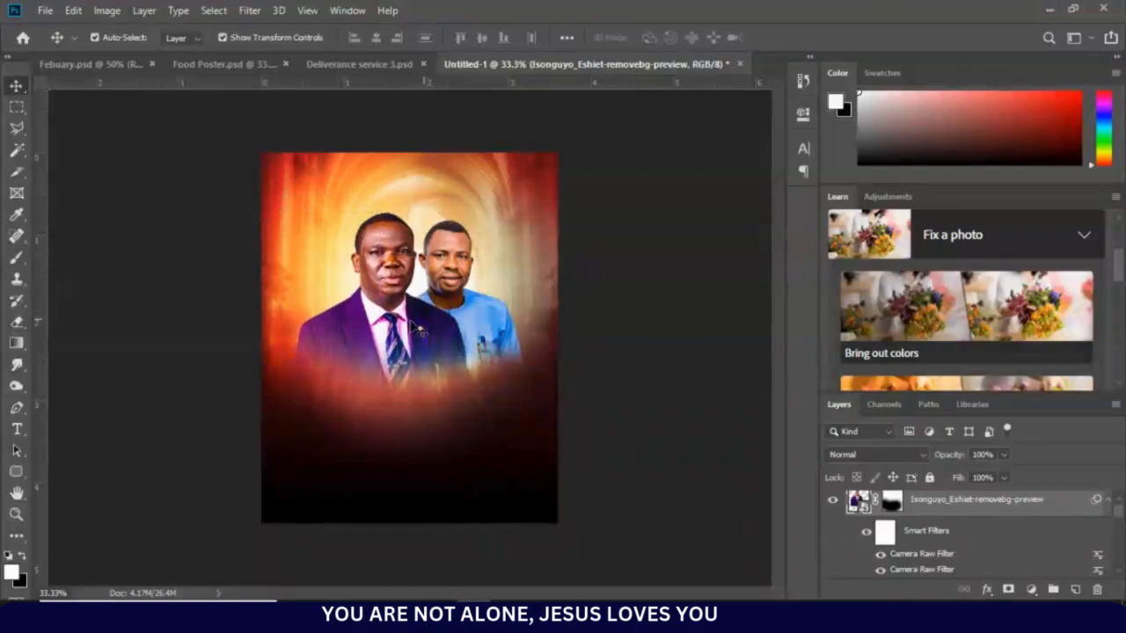
Paint black with a 200 px brush on the purple-suited man's mask to fade his lower edge further
click(364, 328)
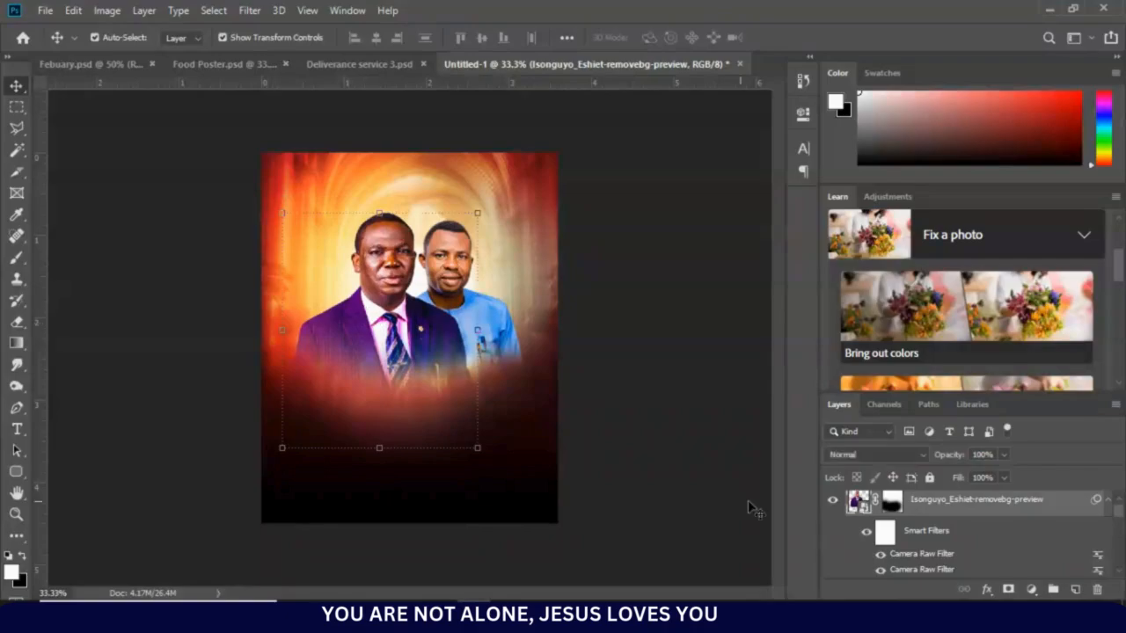
key(b)
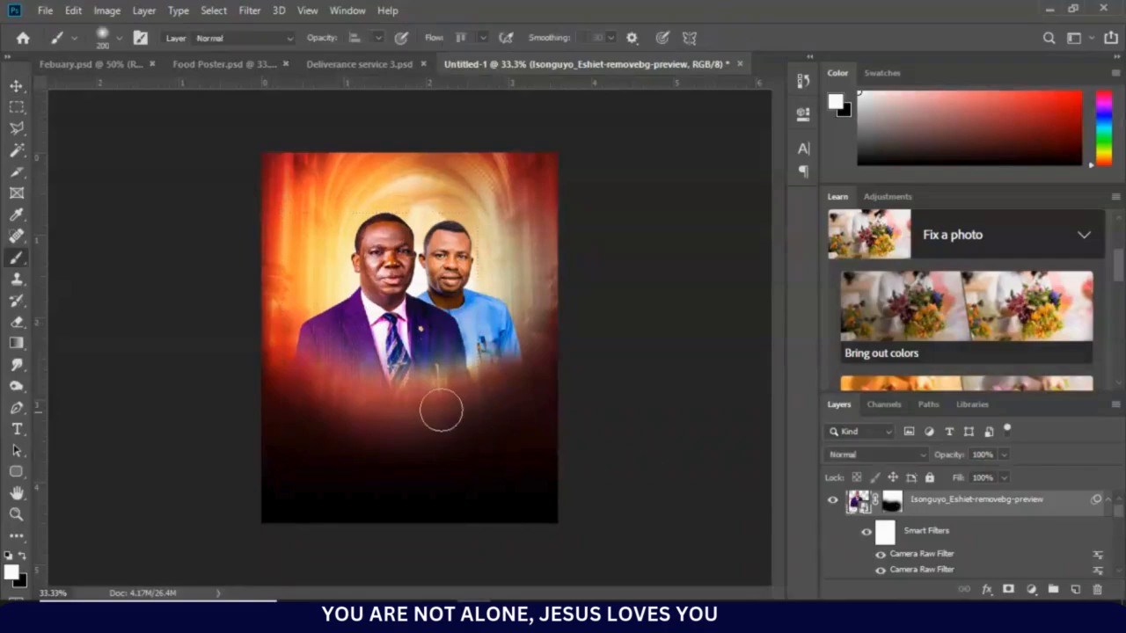
key(x)
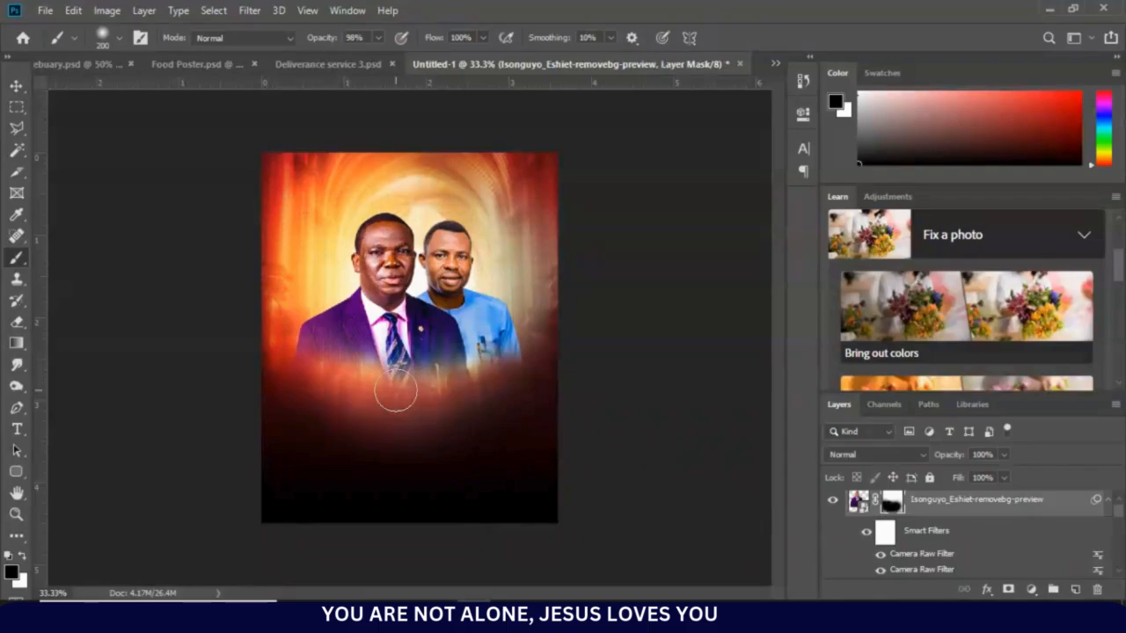
drag(390, 402, 480, 395)
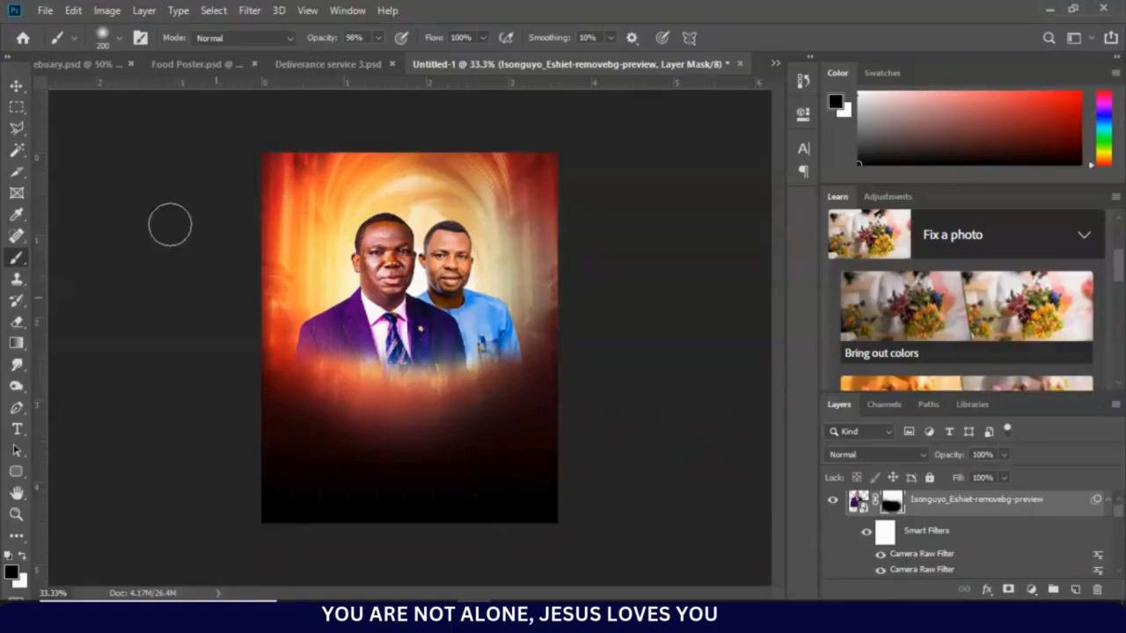
click(16, 86)
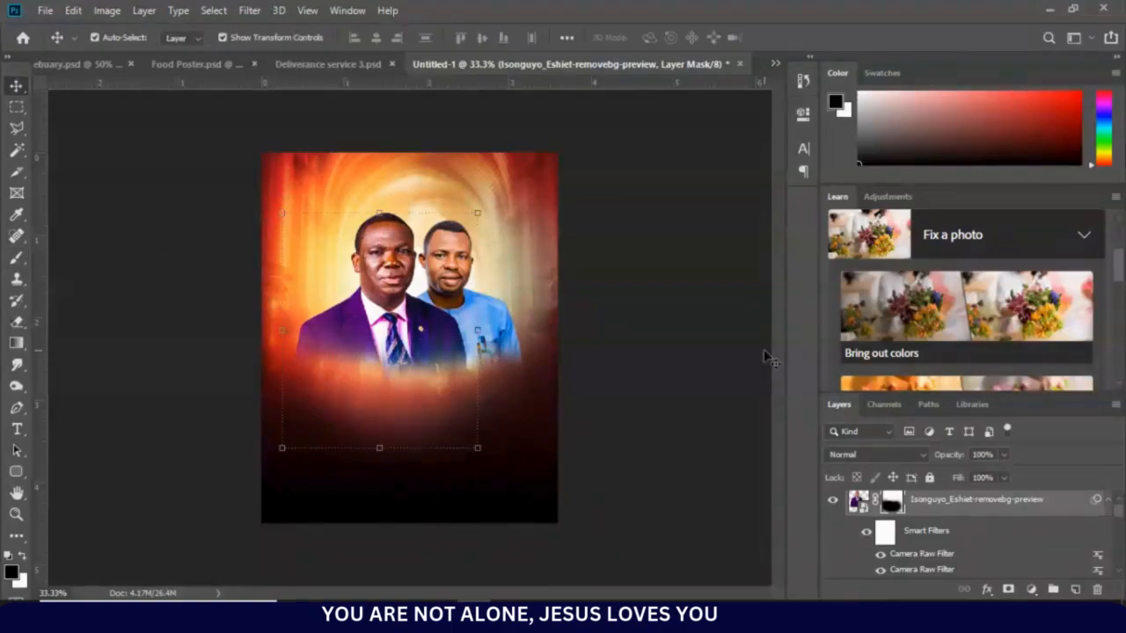
click(638, 311)
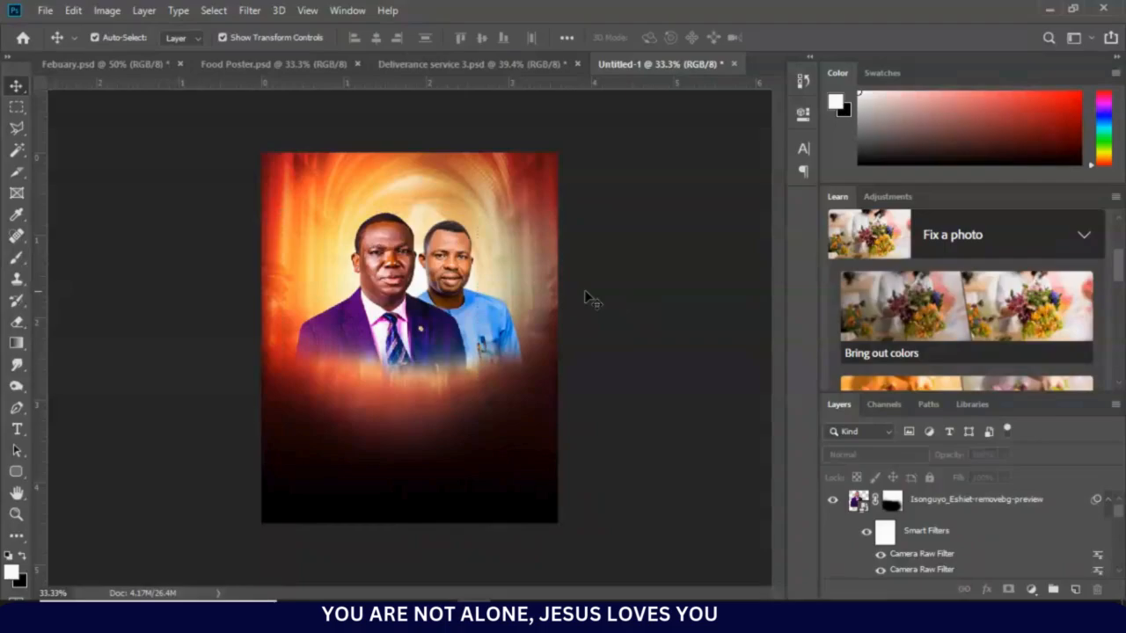
click(448, 277)
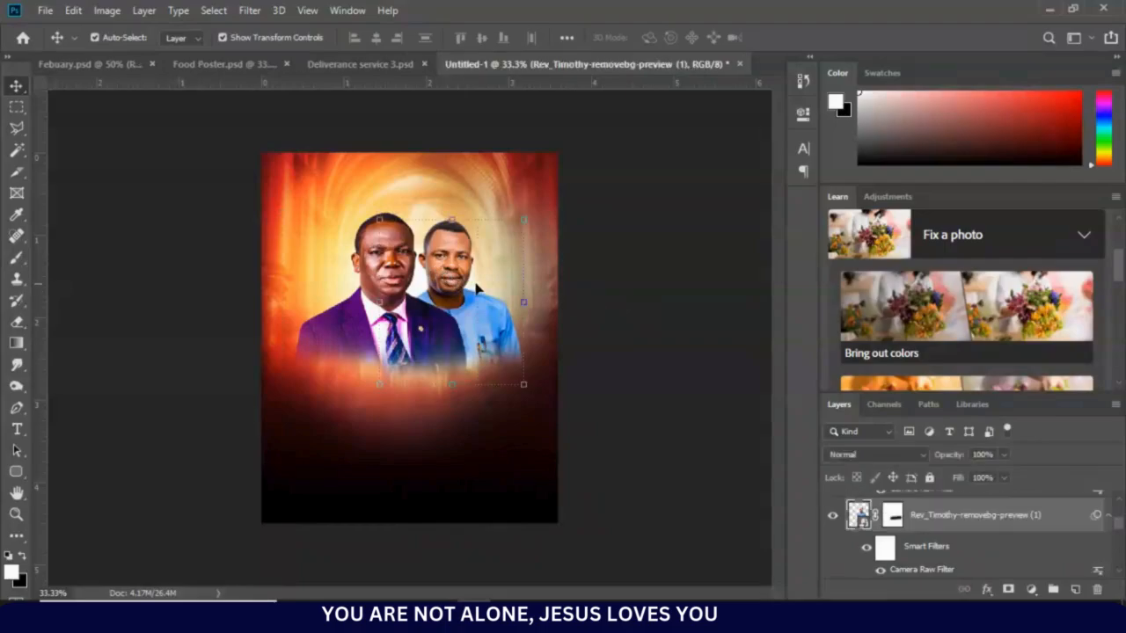
click(595, 282)
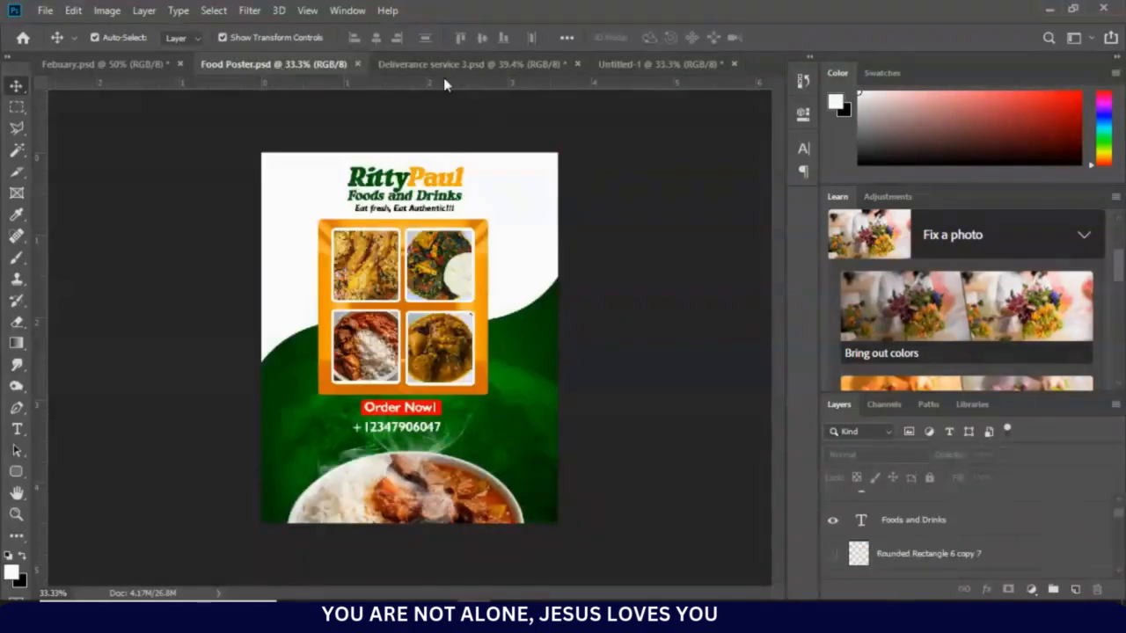
Copy the FRESH and FIRE texts with their dark rectangle from Deliverance service 3.psd into Untitled-1, placing them just below the portraits
click(416, 64)
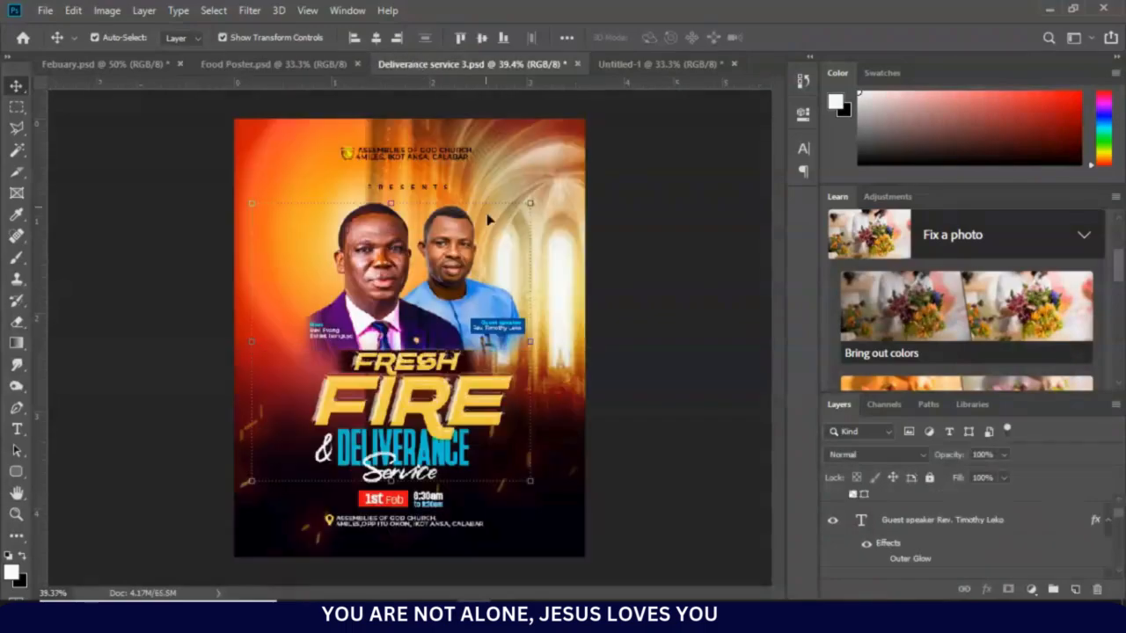
click(646, 332)
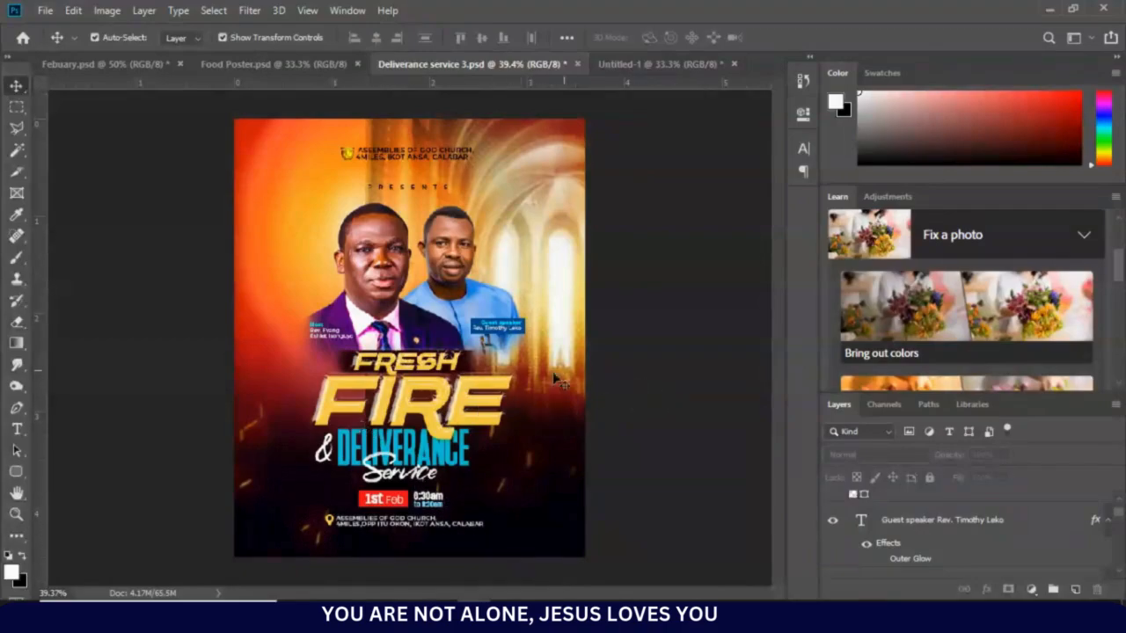
click(470, 370)
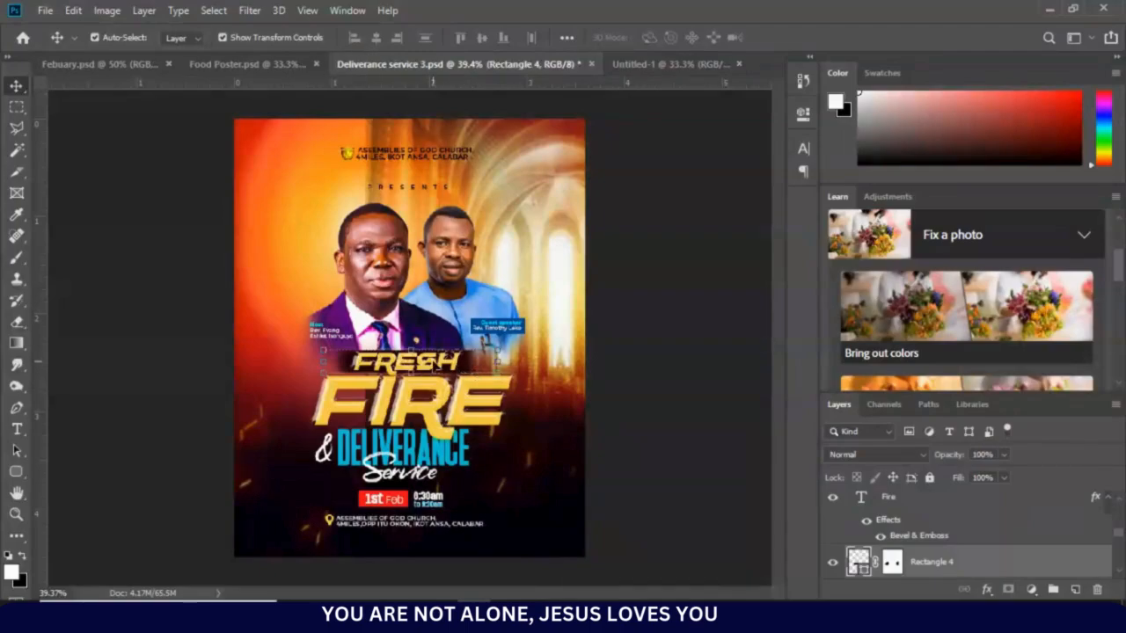
shift+click(433, 363)
shift+click(492, 420)
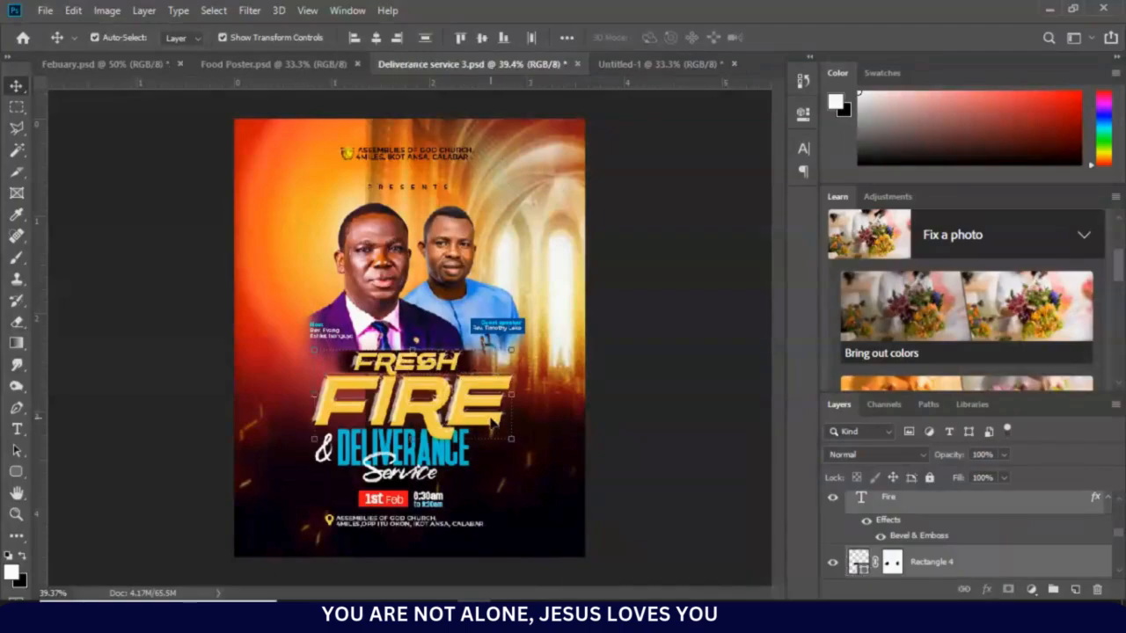
mouse_move(433, 382)
mouse_down()
mouse_move(454, 402)
mouse_move(499, 156)
mouse_move(620, 70)
mouse_move(387, 339)
mouse_move(390, 387)
mouse_move(422, 400)
mouse_up()
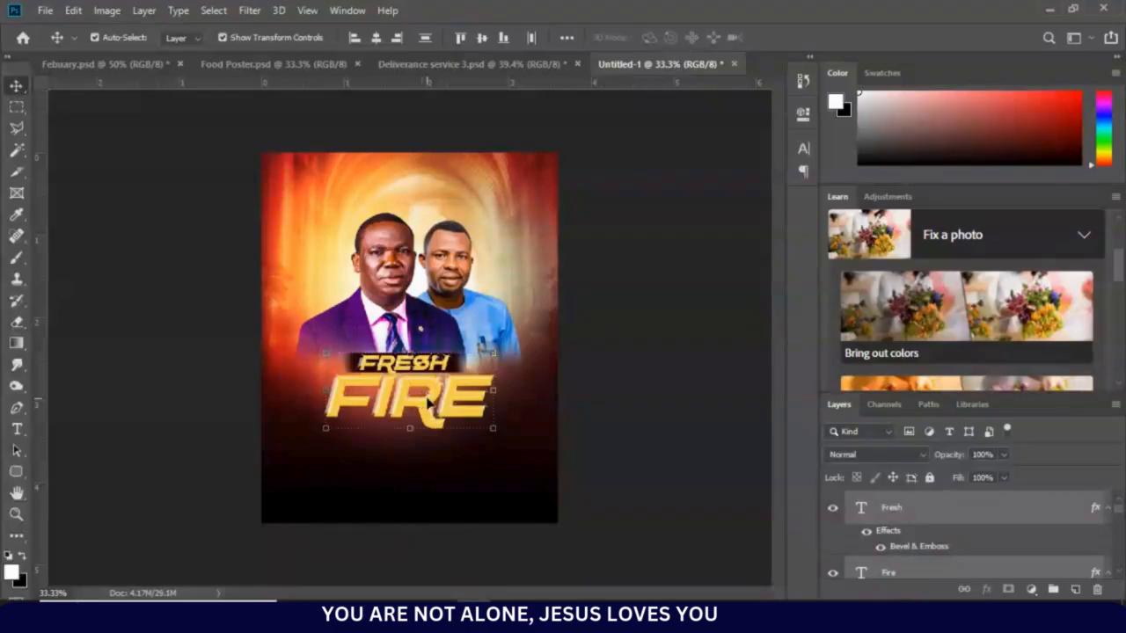
click(652, 368)
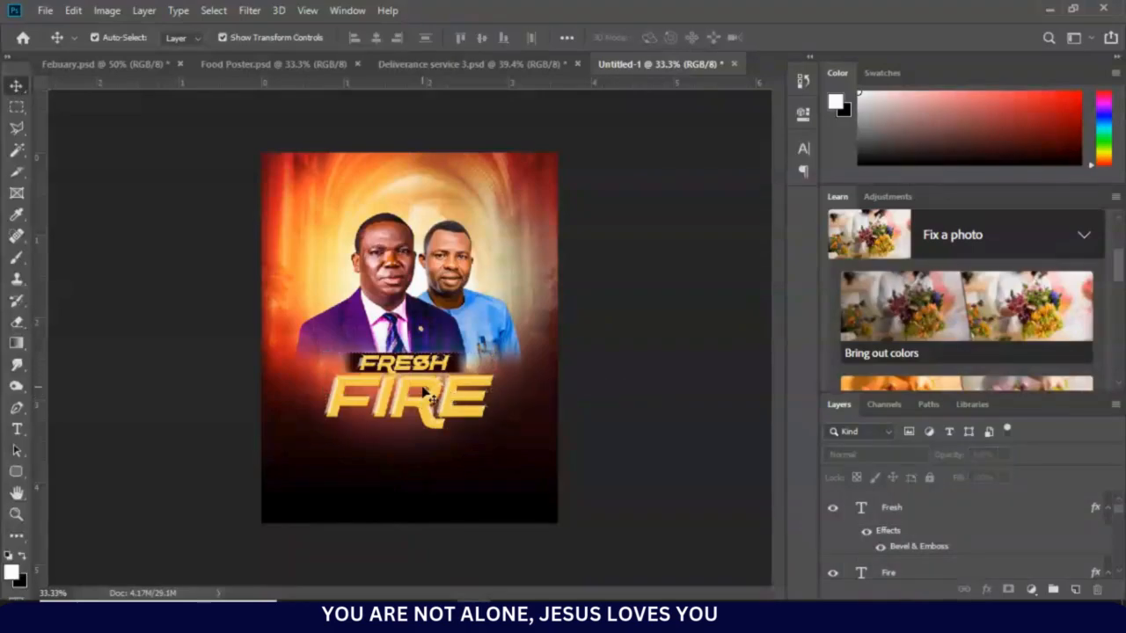
scroll(418, 389, up, 5)
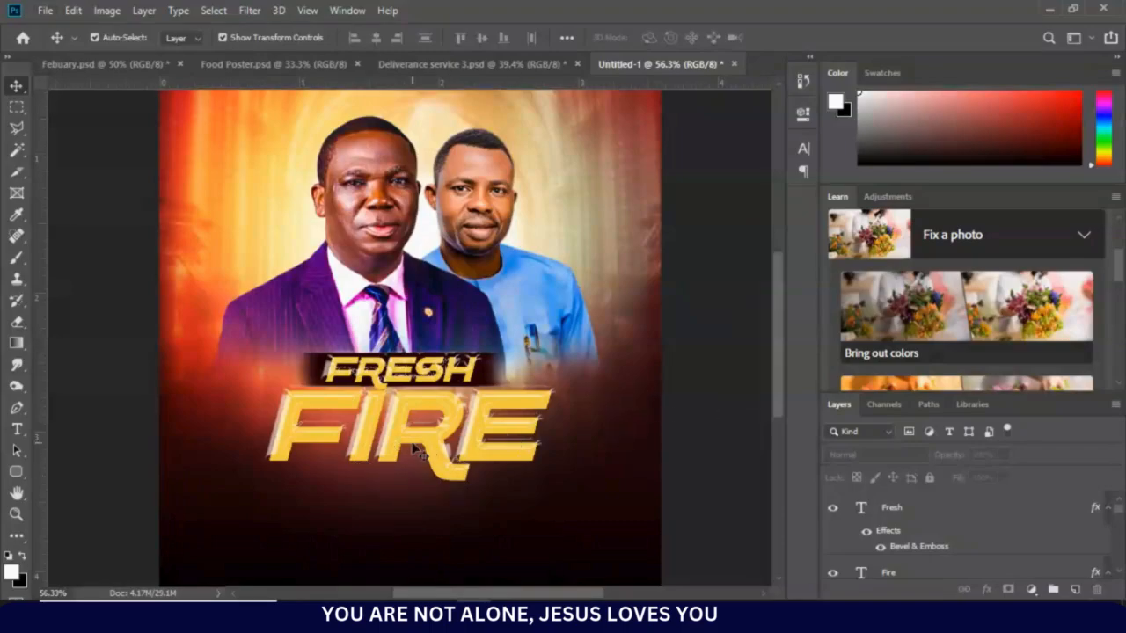
Inspect the font settings of the large FIRE text, then shift the text slightly left and down
click(419, 450)
key(t)
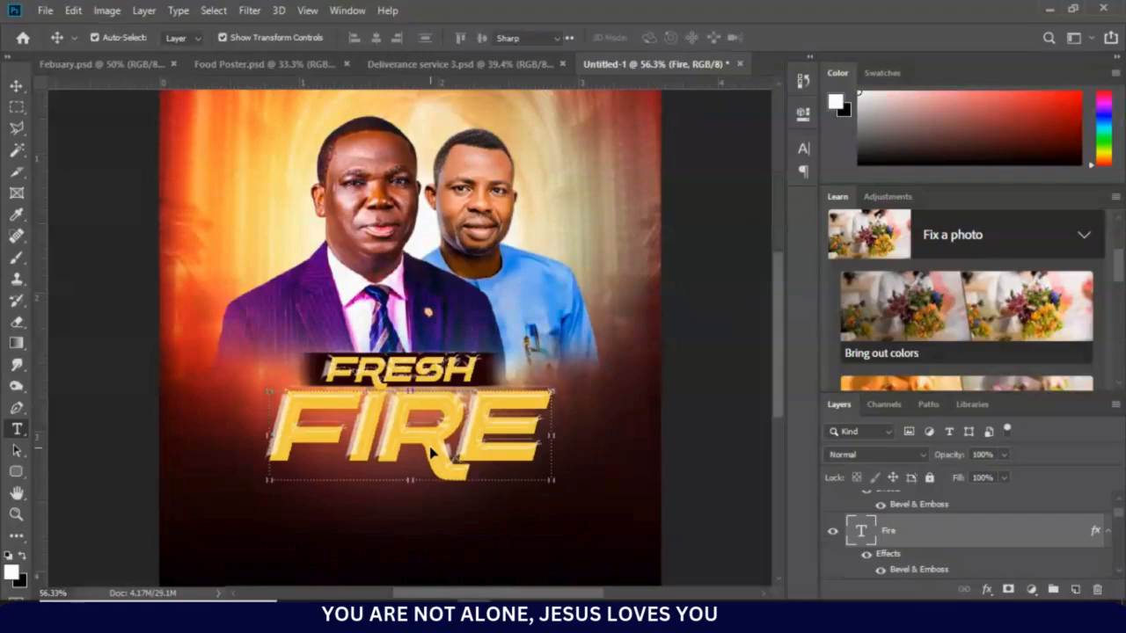
double_click(432, 446)
double_click(433, 442)
click(433, 443)
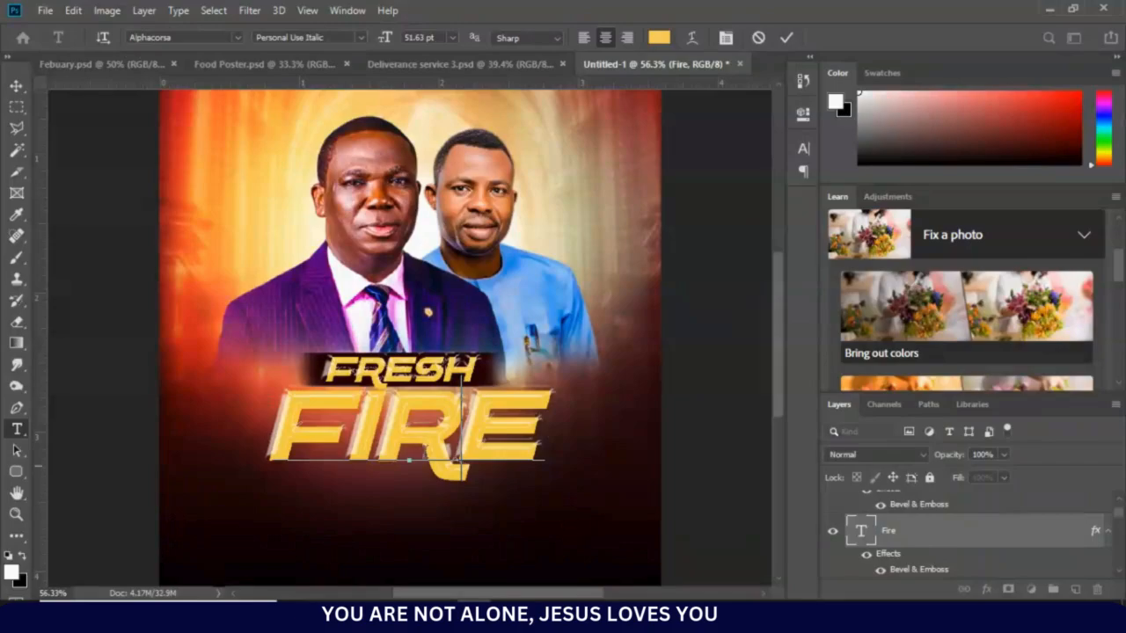
click(15, 88)
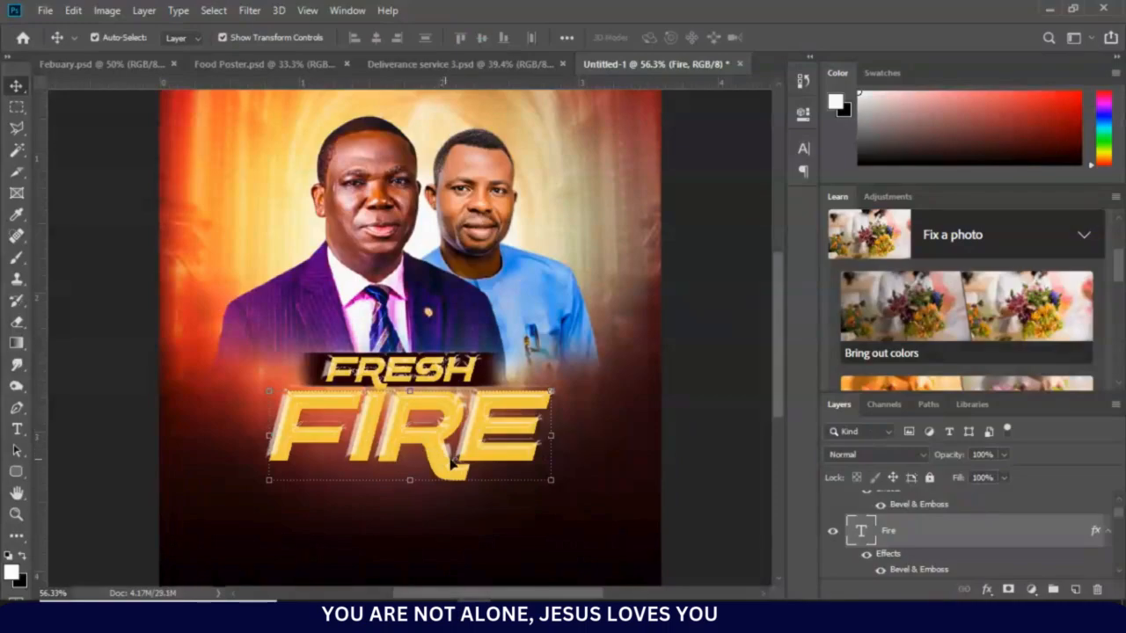
drag(486, 461, 477, 461)
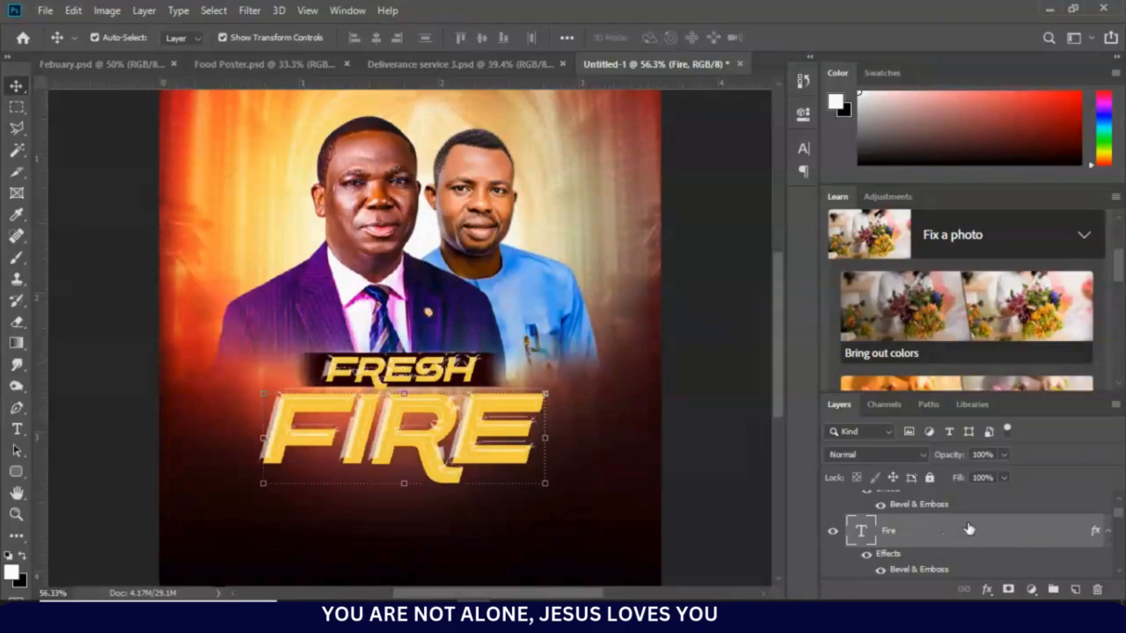
Review the large FIRE text's Bevel & Emboss settings, including its style and technique options
key(h)
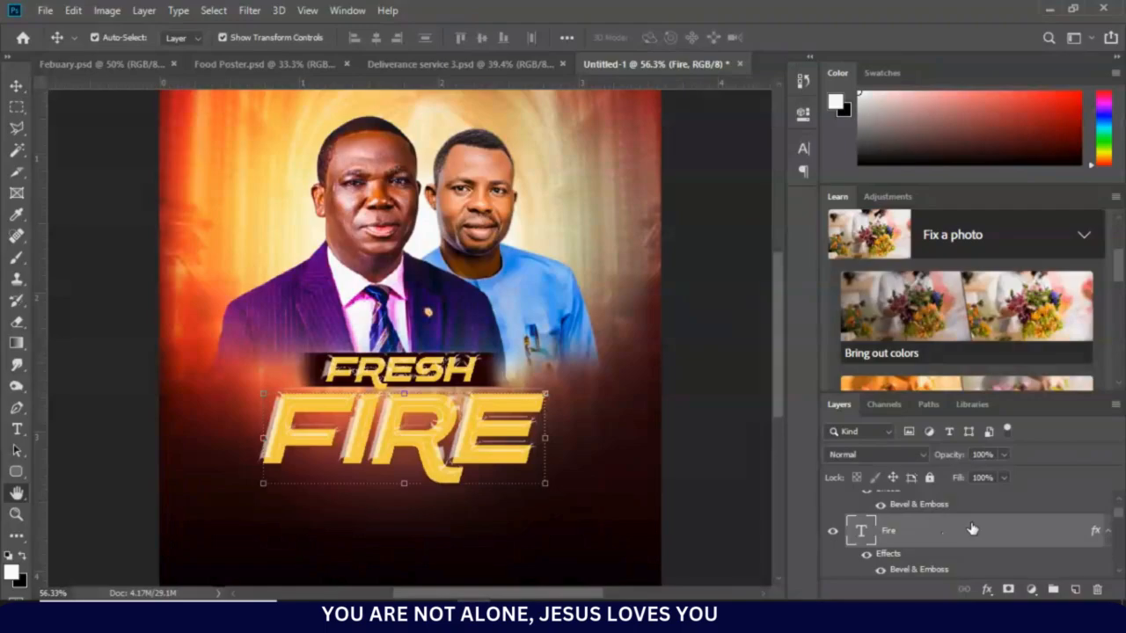
double_click(971, 528)
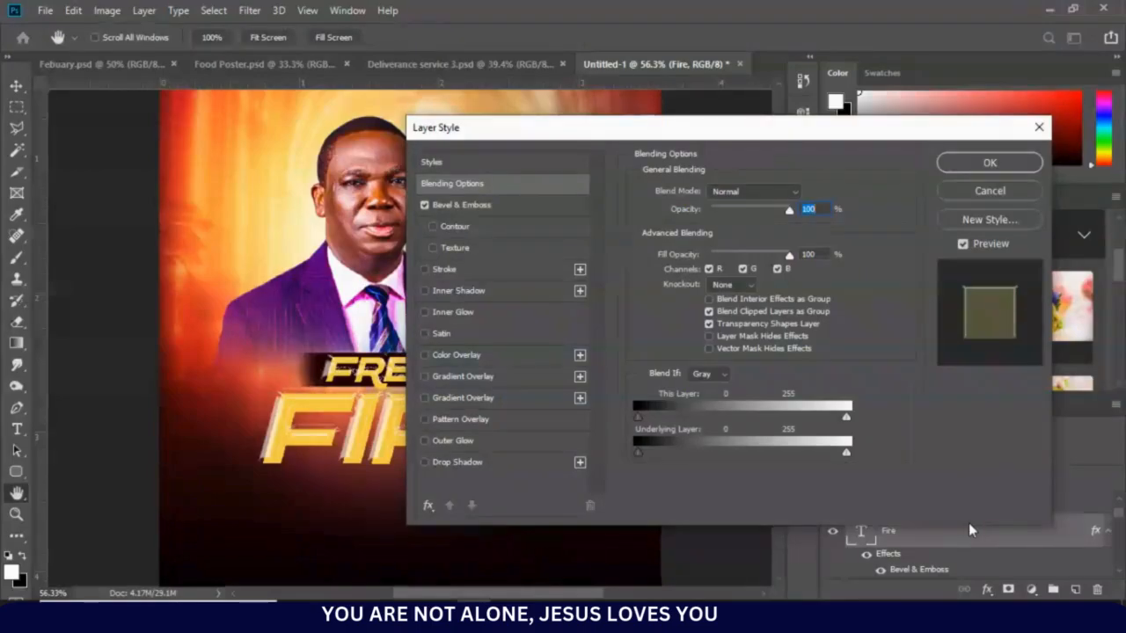
drag(538, 132, 686, 115)
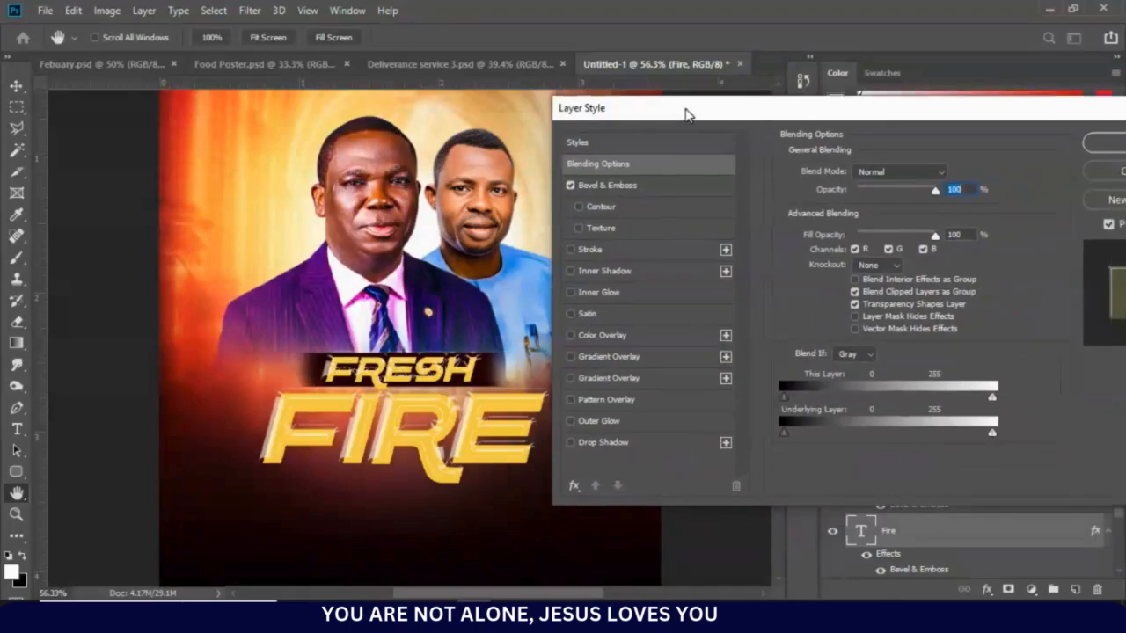
click(664, 189)
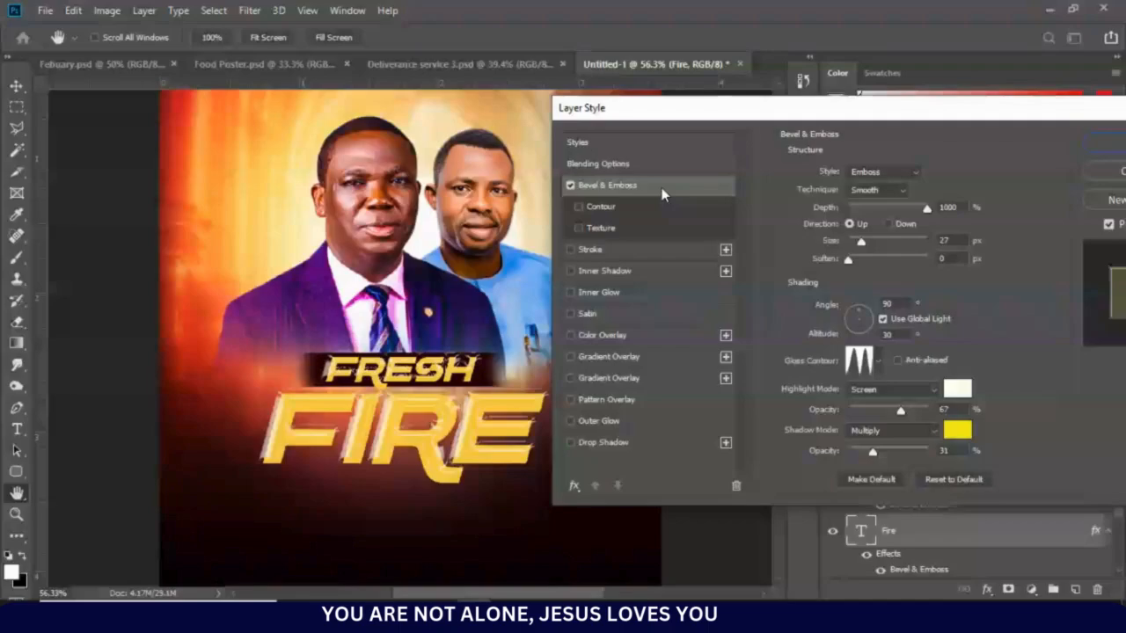
click(909, 175)
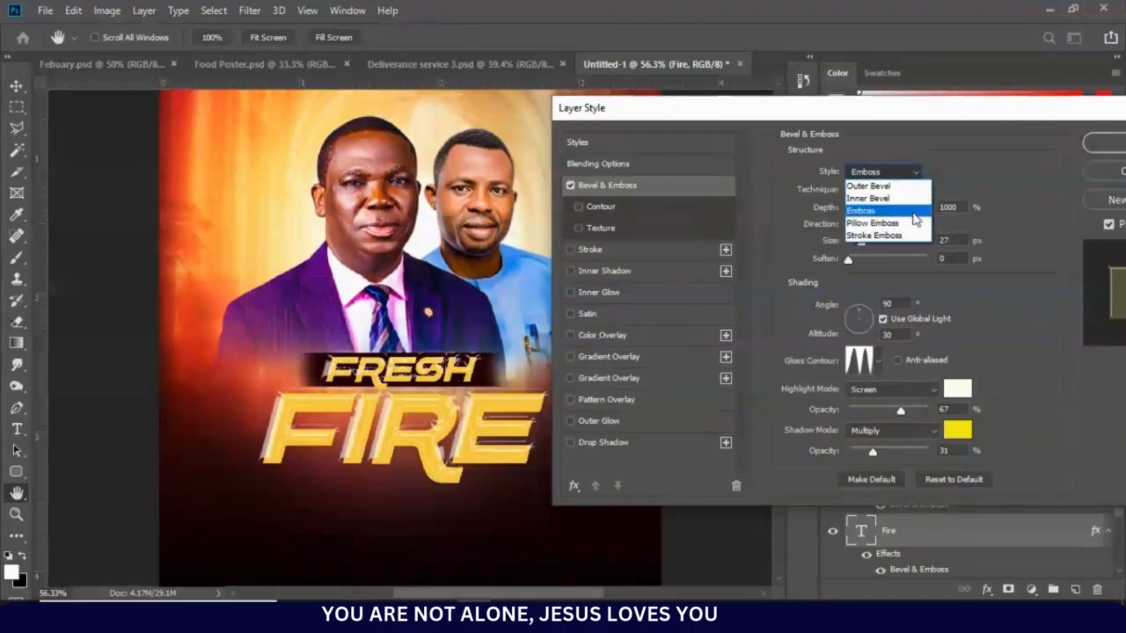
click(913, 212)
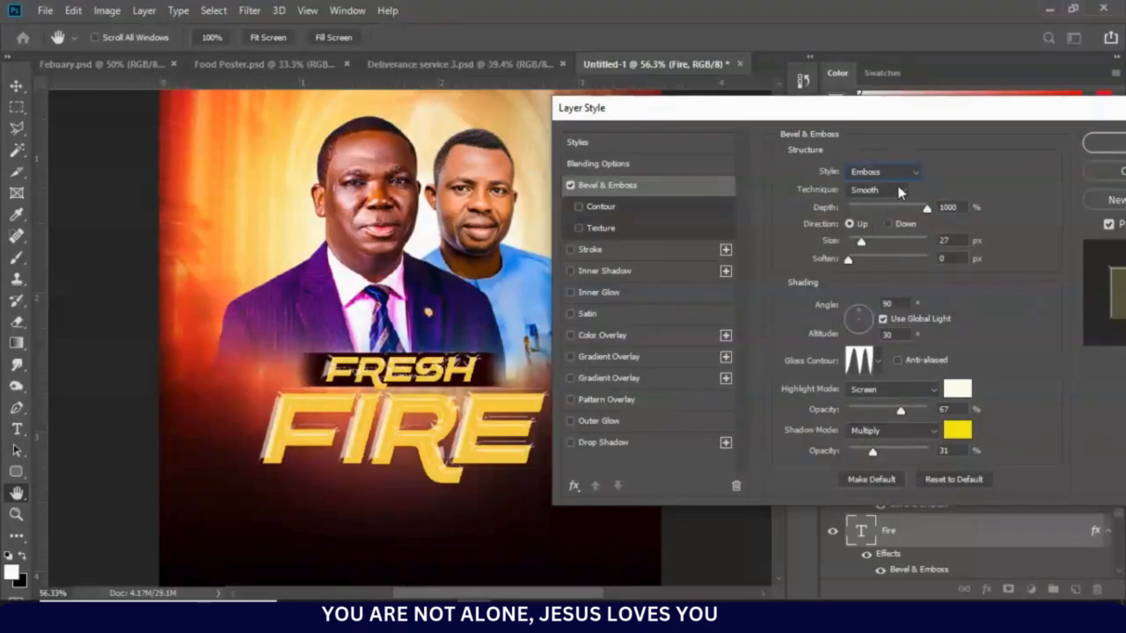
click(902, 188)
click(895, 205)
drag(950, 111, 598, 167)
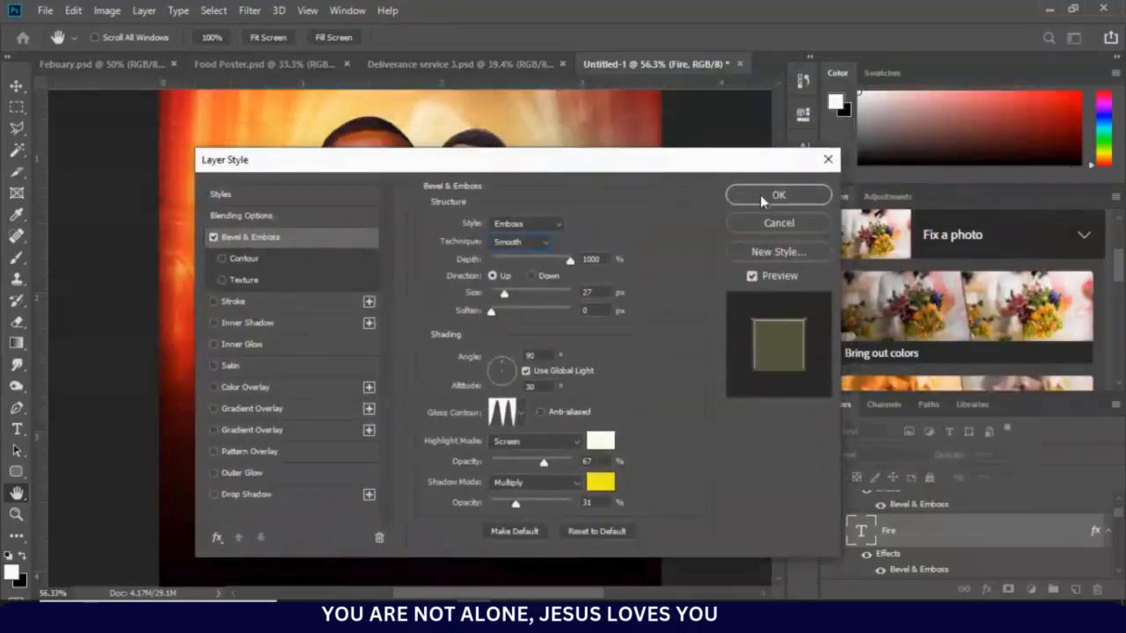
click(830, 159)
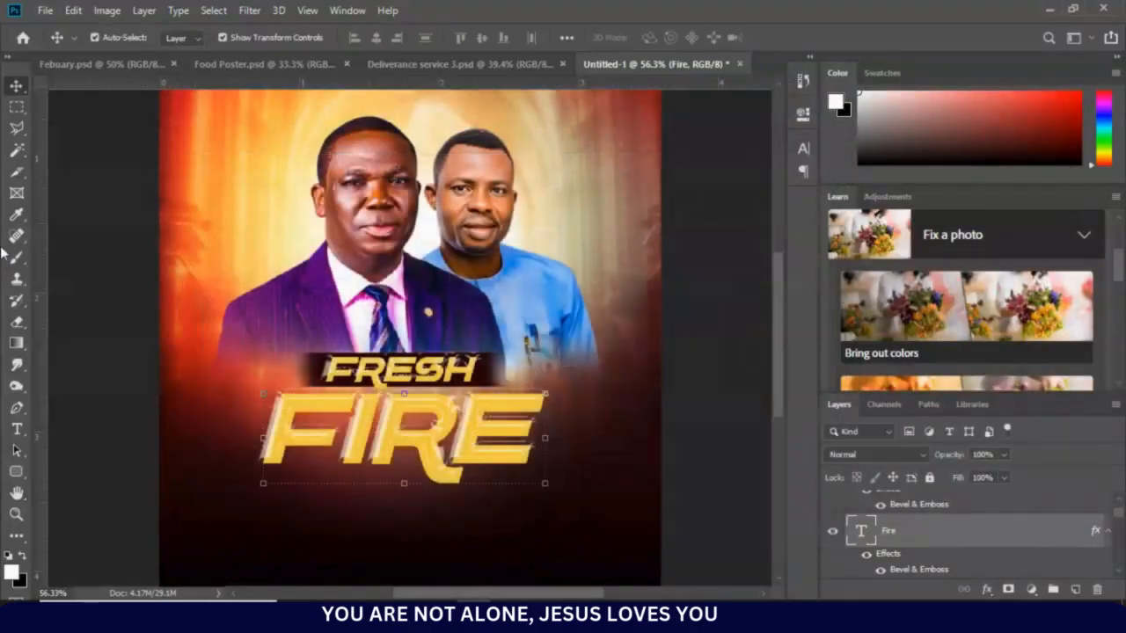
Add a new text reading FIRE in the empty dark area below the large FIRE title
click(529, 468)
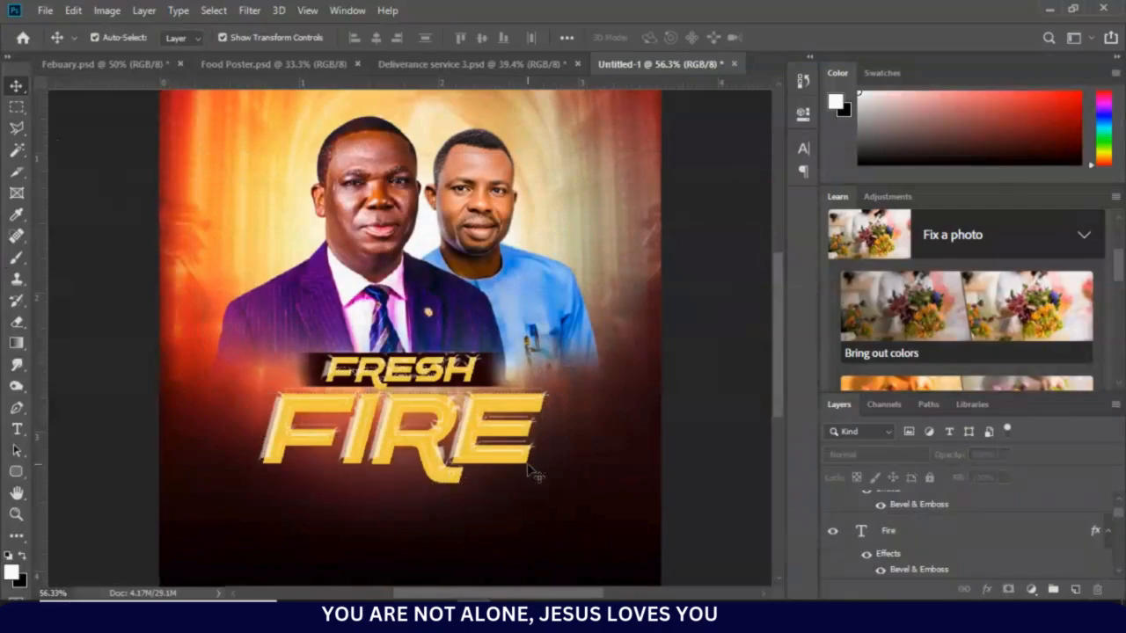
click(465, 451)
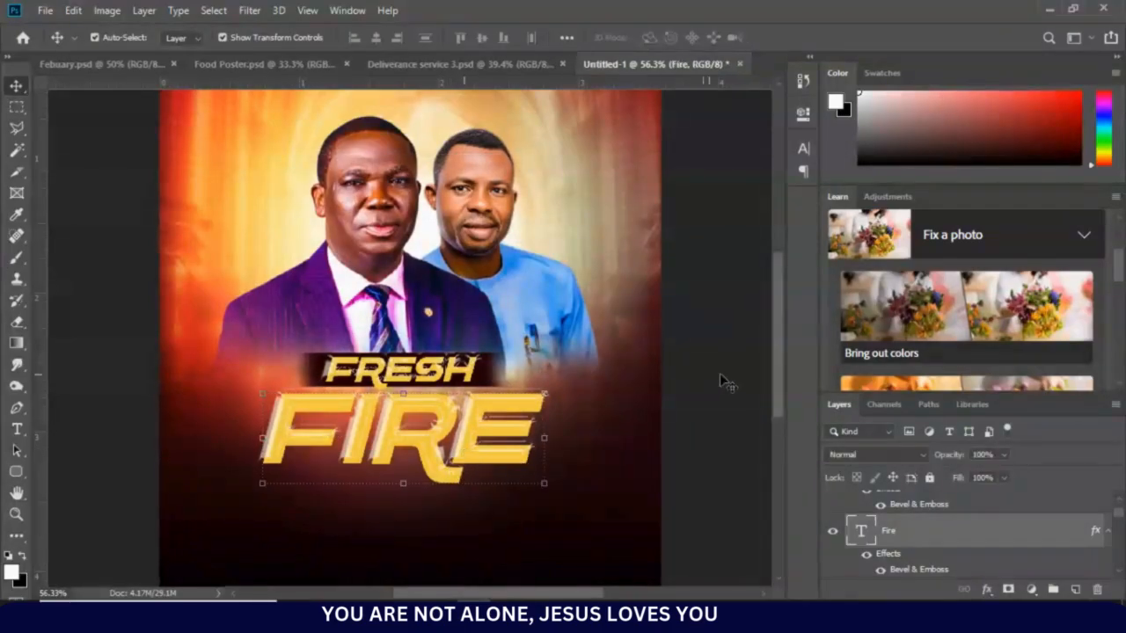
click(123, 511)
click(11, 432)
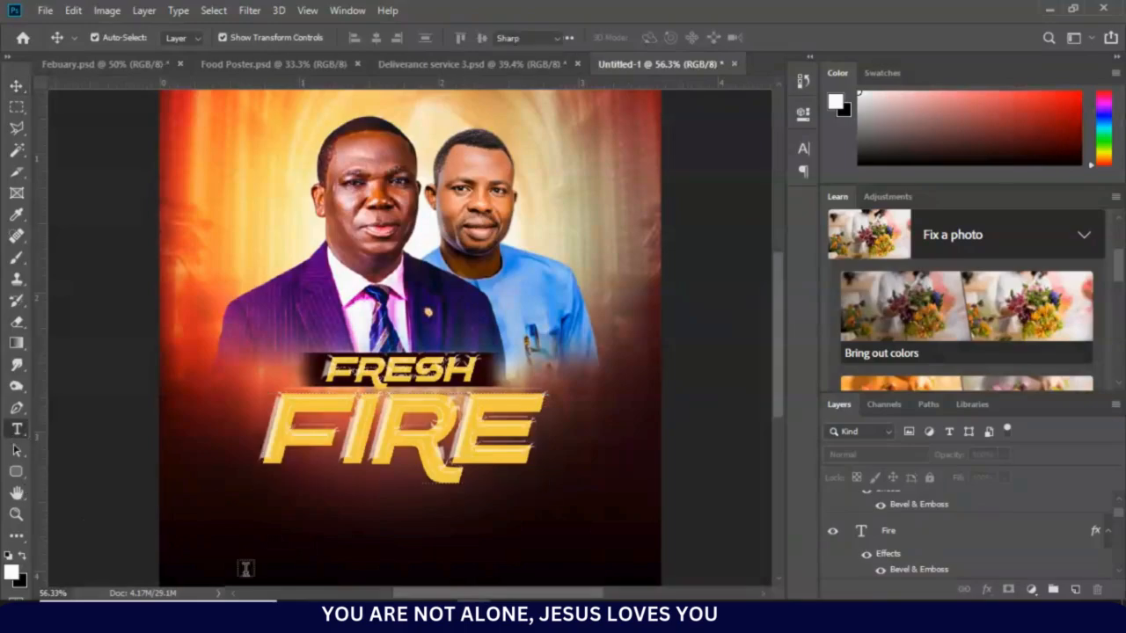
click(304, 525)
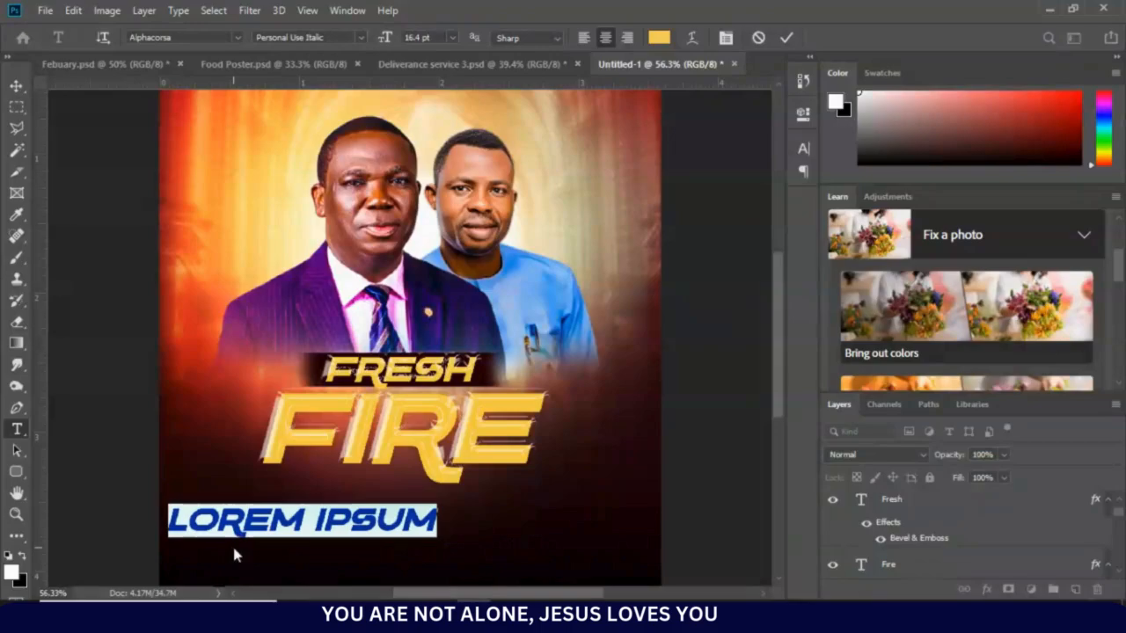
text(FIRE)
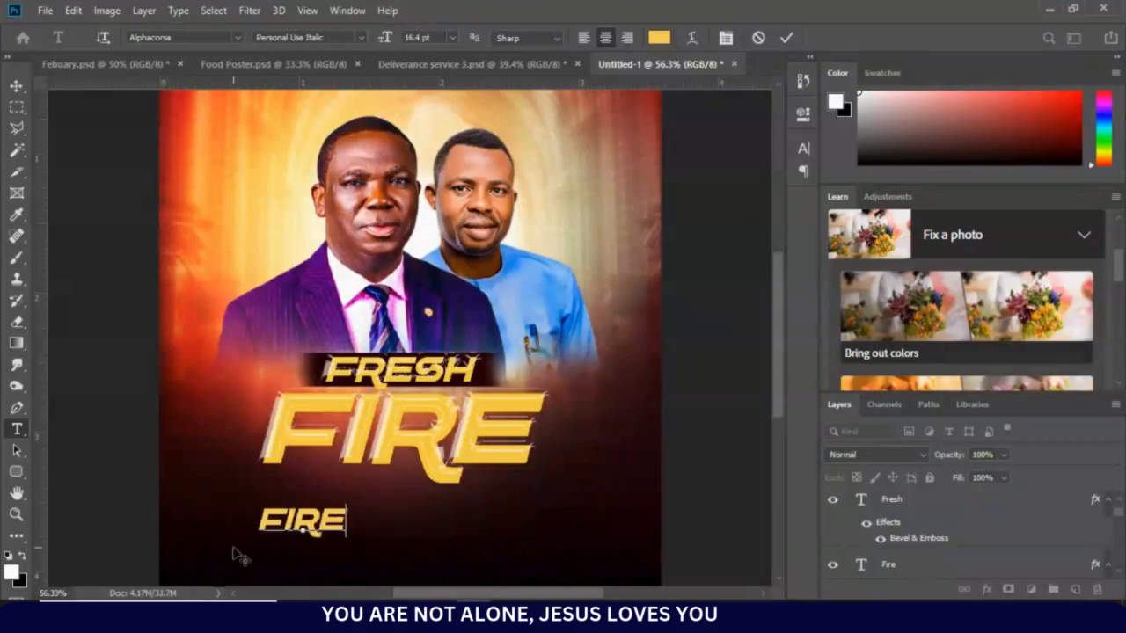
click(16, 86)
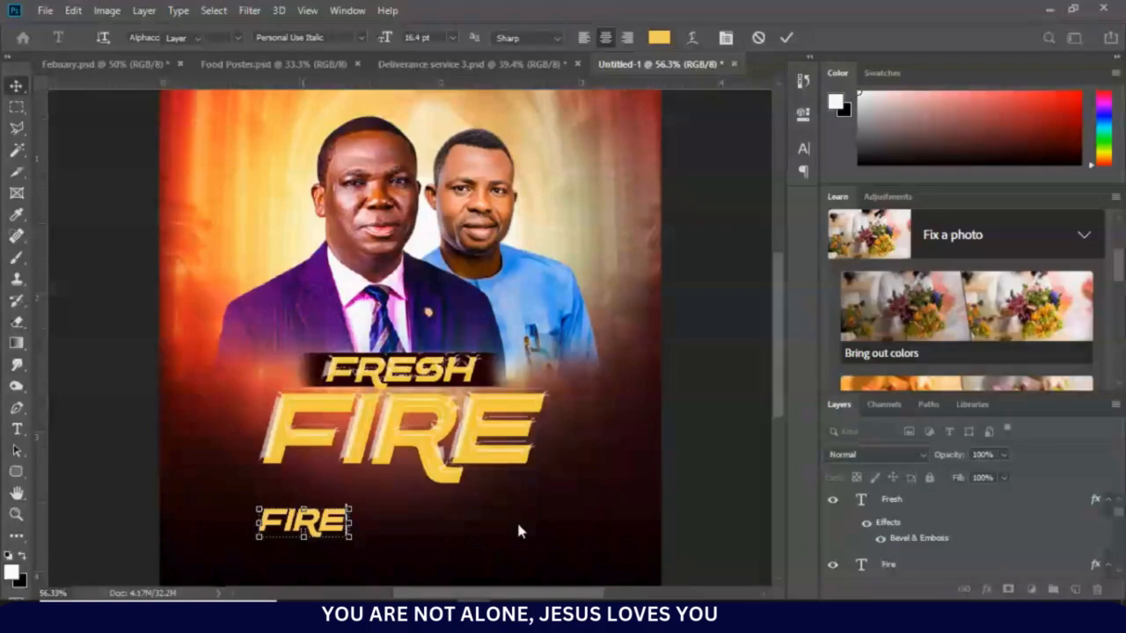
click(353, 525)
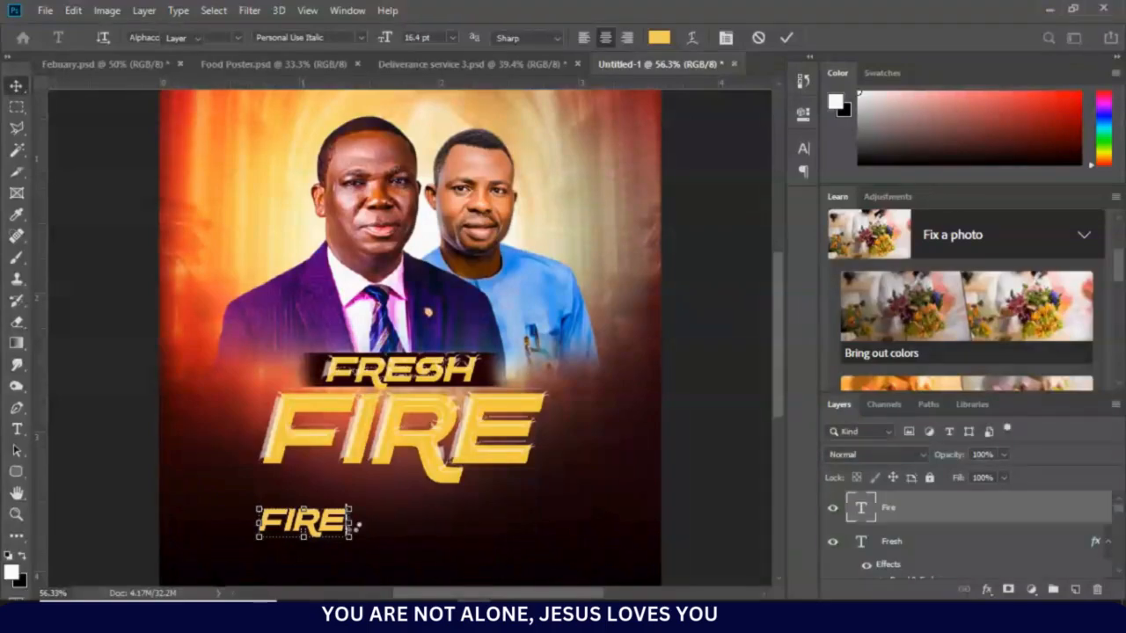
Enlarge the new FIRE text and centre it below the large FIRE title, ending with a 116.29% scale
drag(352, 525, 373, 532)
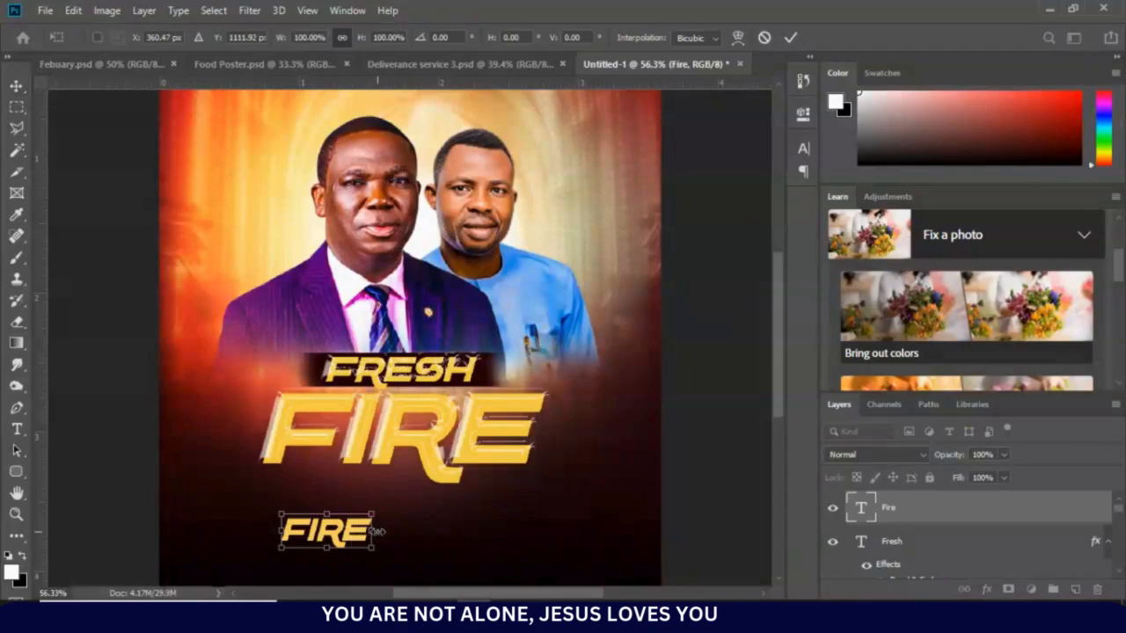
drag(376, 531, 463, 543)
key(Return)
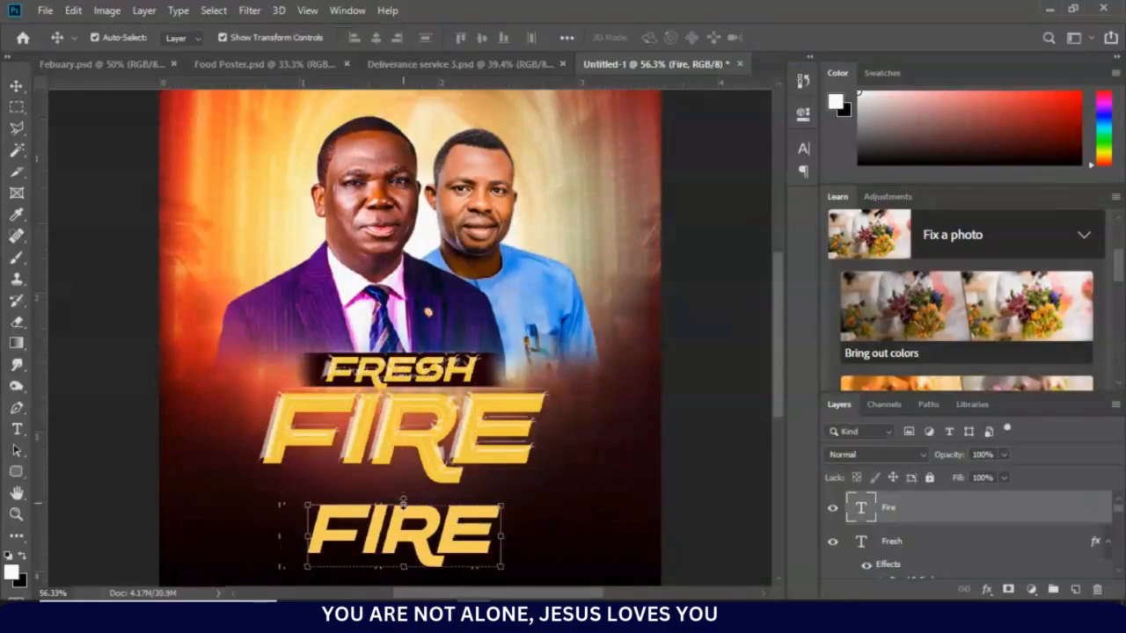
key(ctrl+t)
drag(403, 505, 403, 483)
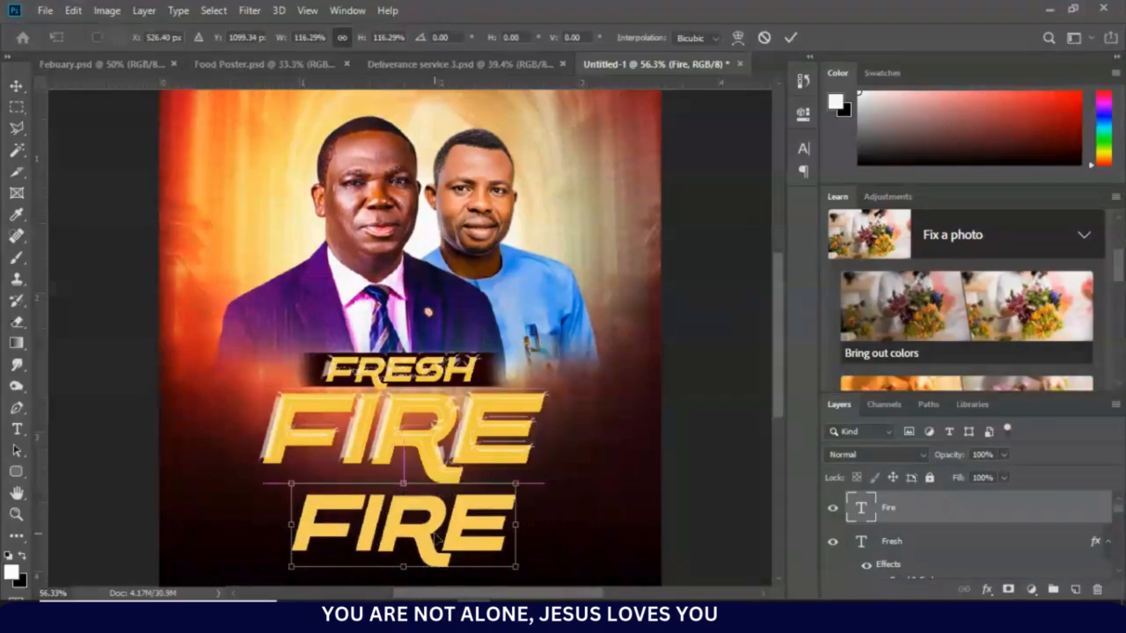
key(Return)
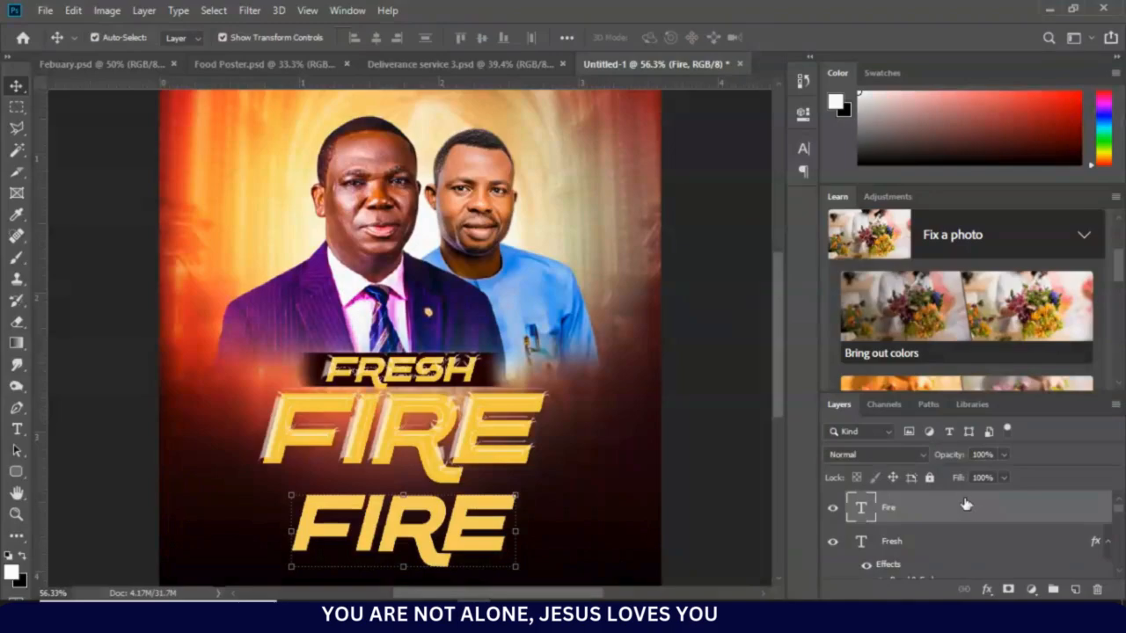
Give the new FIRE text a Bevel & Emboss effect with the Emboss style and Smooth technique
double_click(1021, 506)
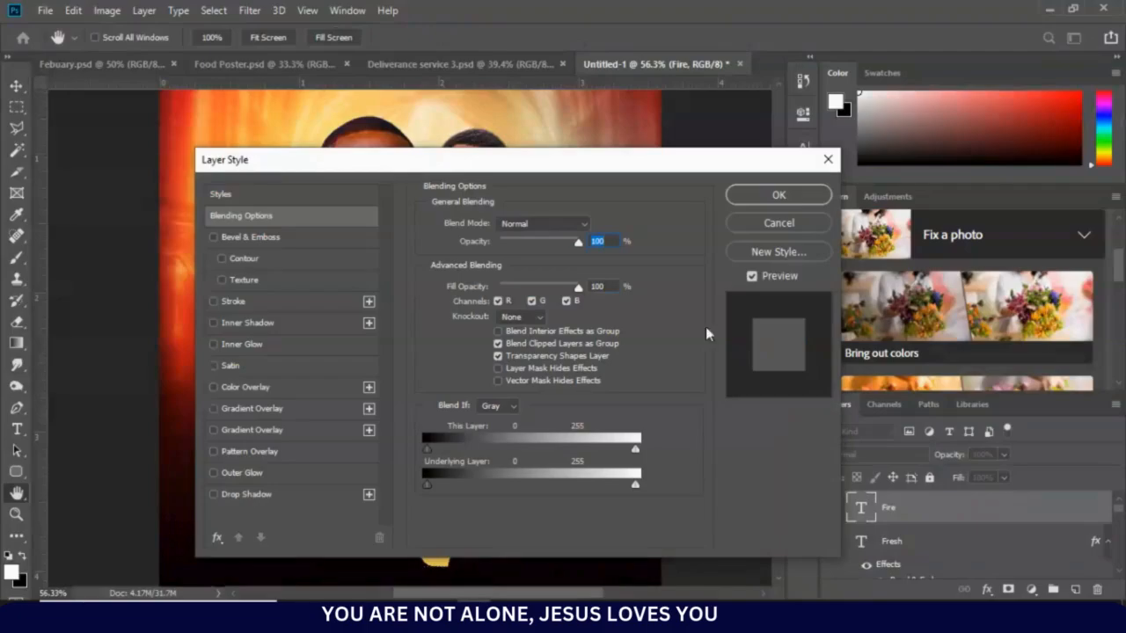
drag(299, 164, 631, 93)
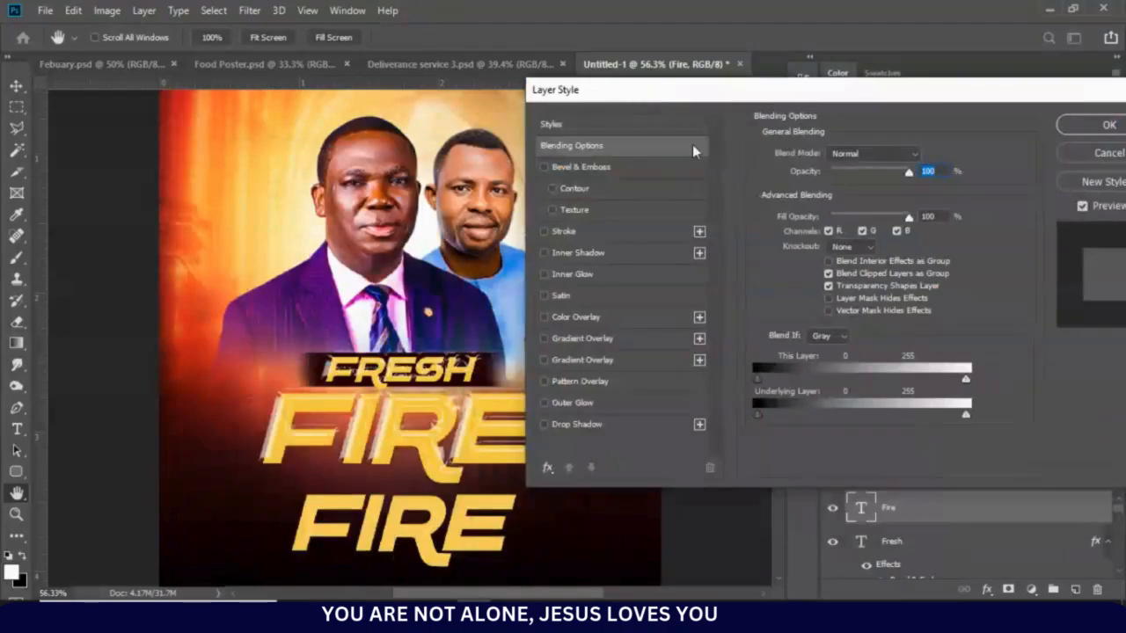
click(543, 166)
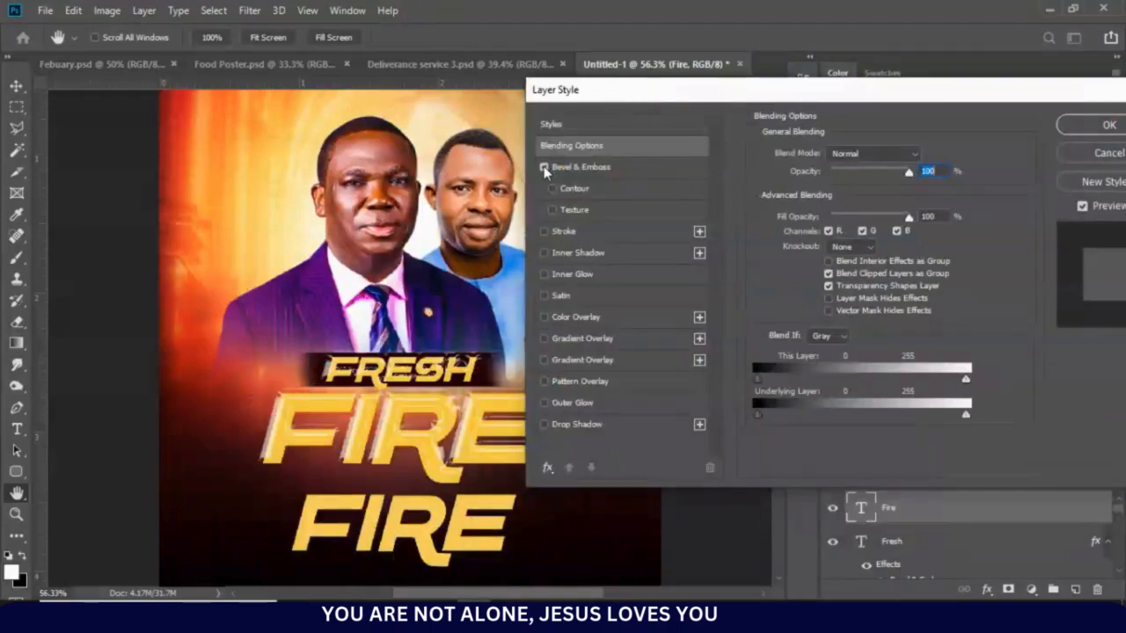
click(591, 170)
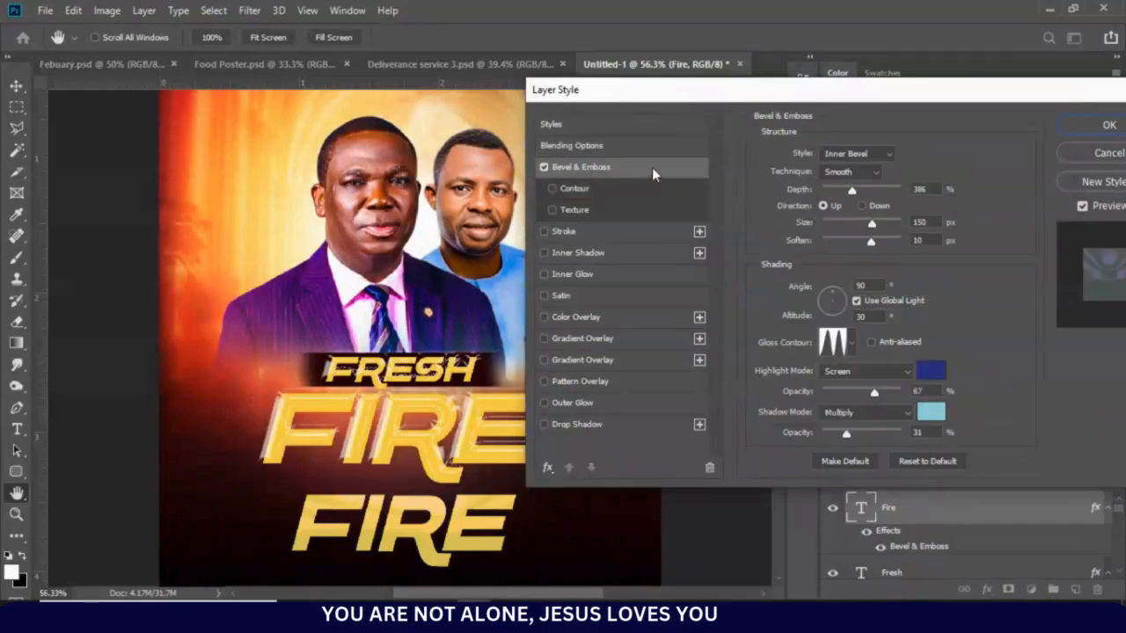
click(885, 155)
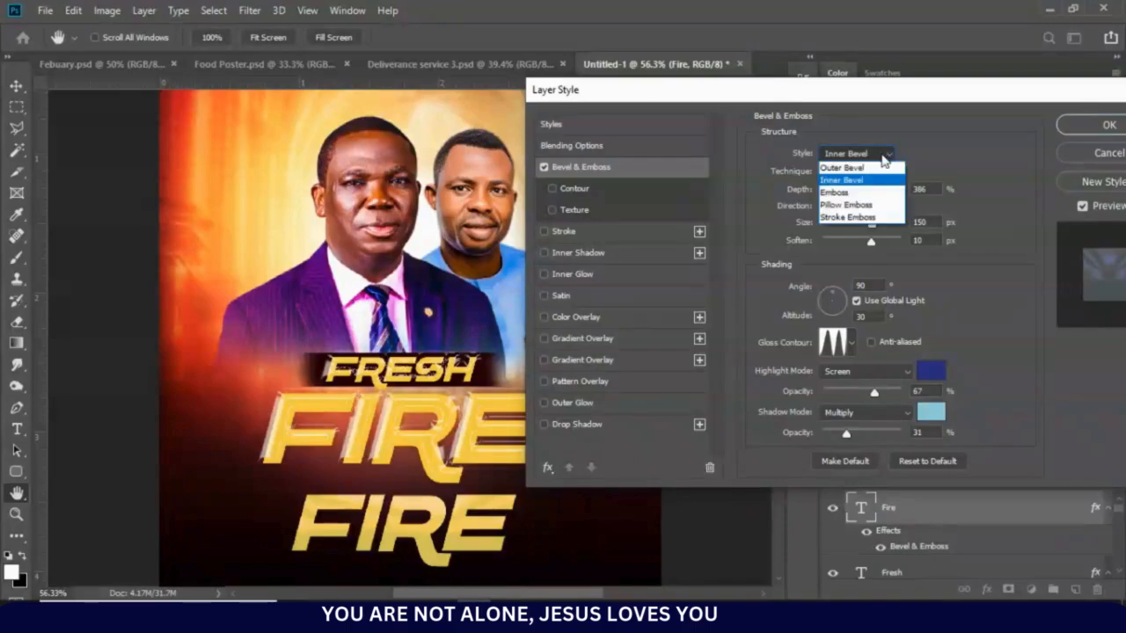
click(854, 191)
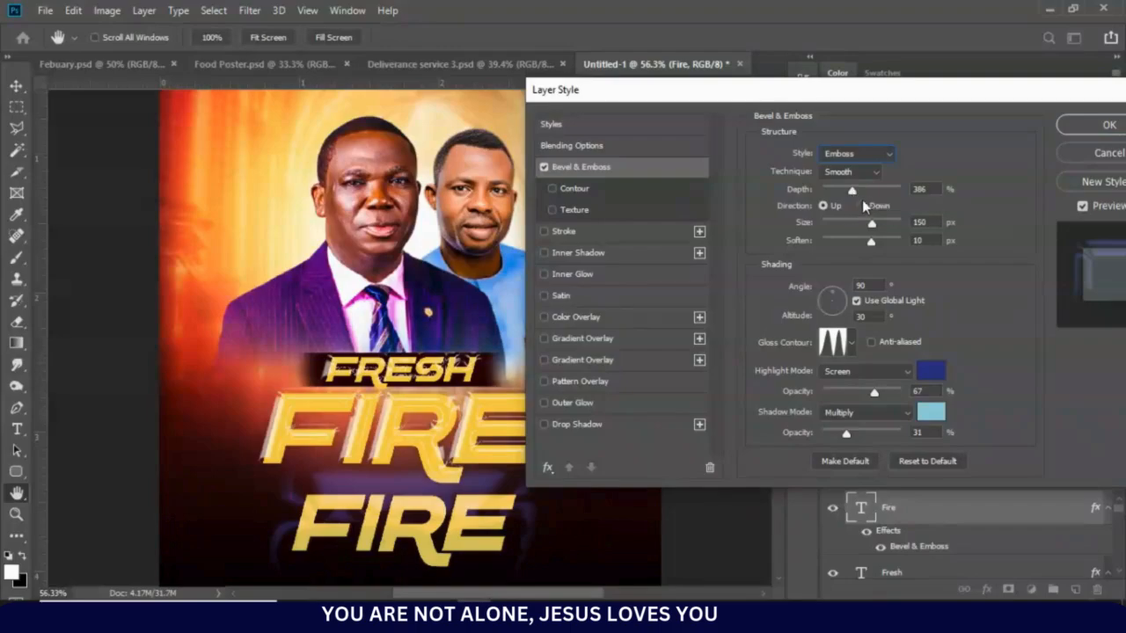
click(876, 175)
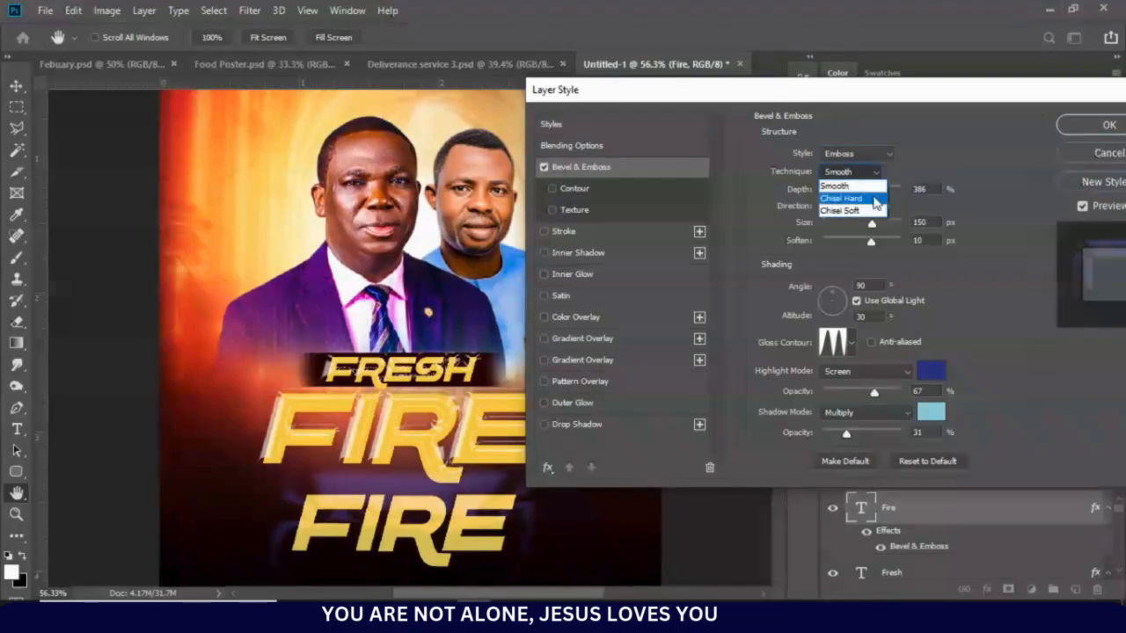
click(872, 190)
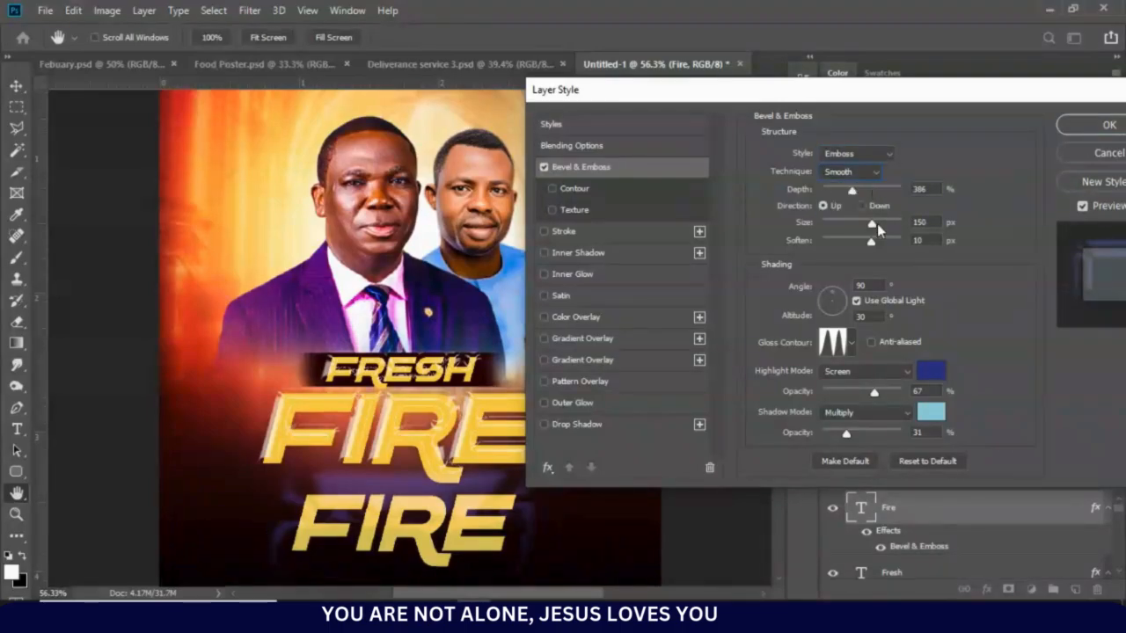
Set the new text's bevel depth to 1000%, size to 152 px and soften to 1 px
click(874, 223)
drag(874, 225, 876, 233)
drag(850, 190, 896, 200)
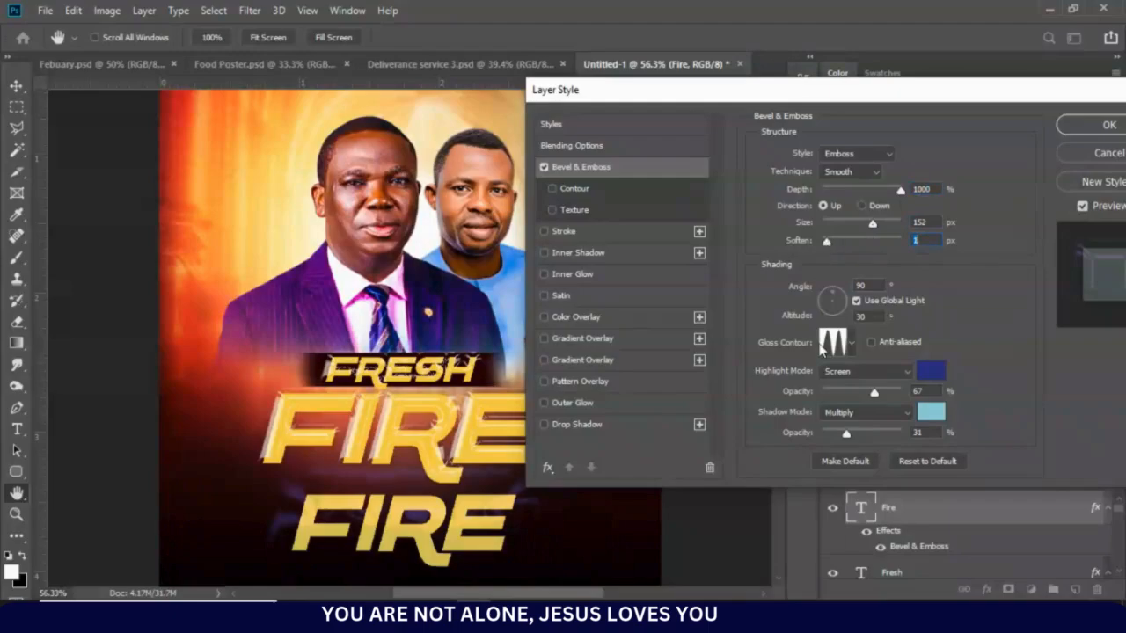
Set the lower FIRE text's bevel highlight colour to near-white, fdfdfc
click(932, 371)
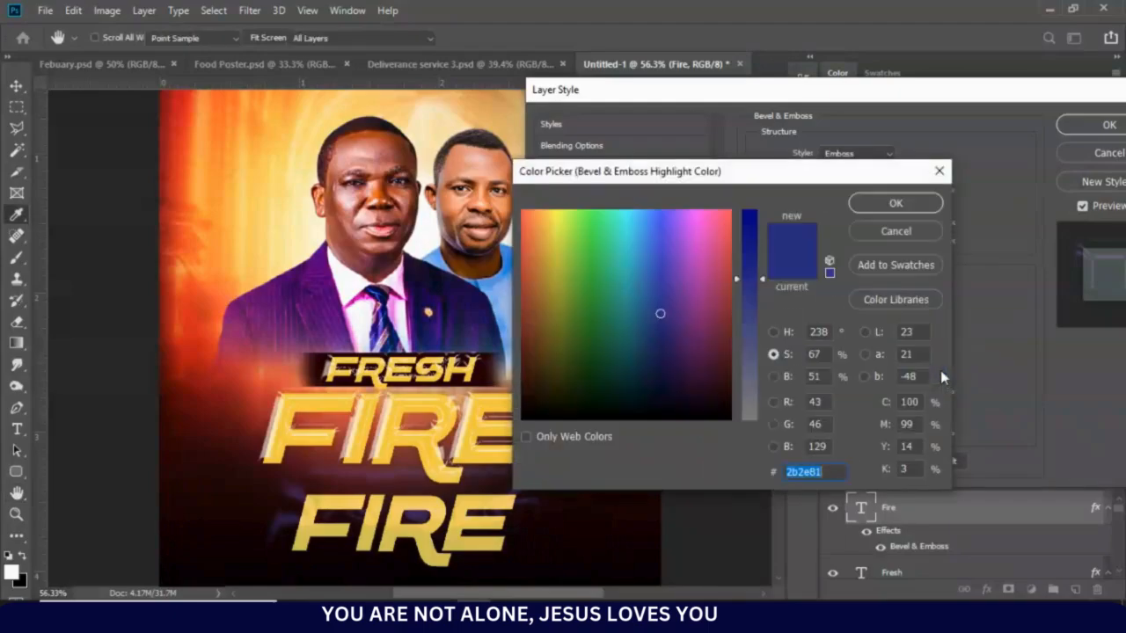
click(558, 212)
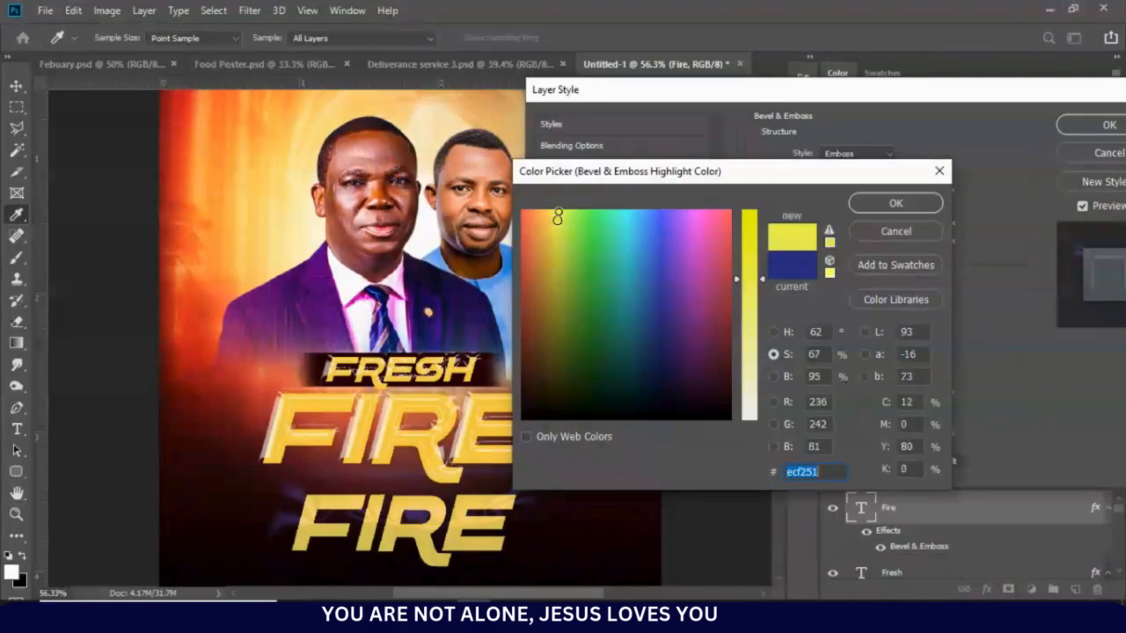
drag(758, 398, 749, 420)
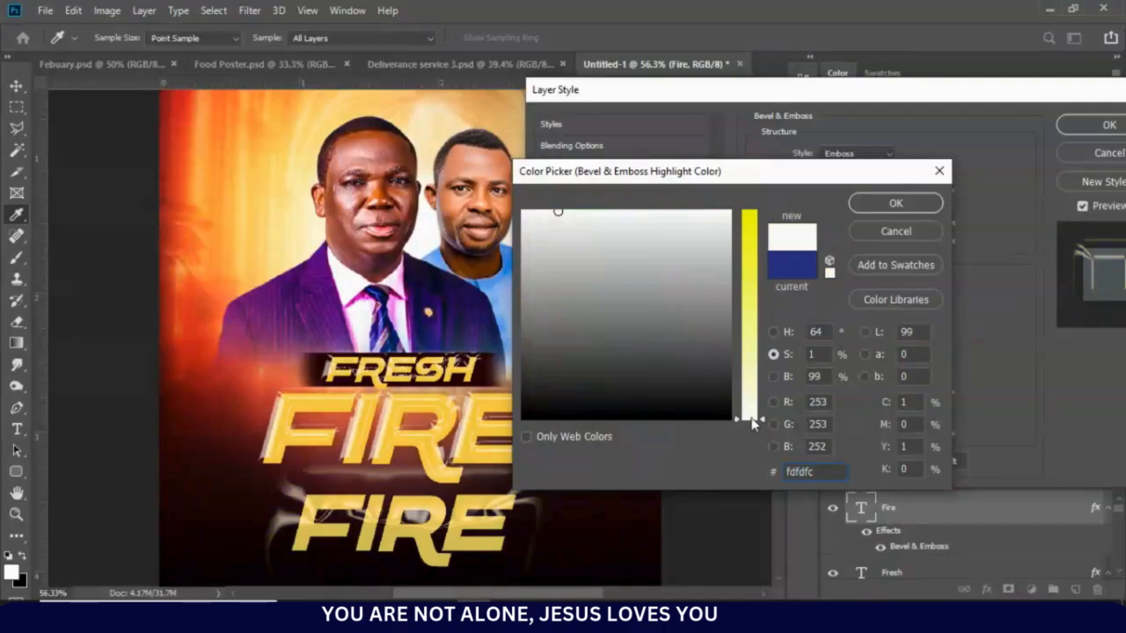
click(904, 206)
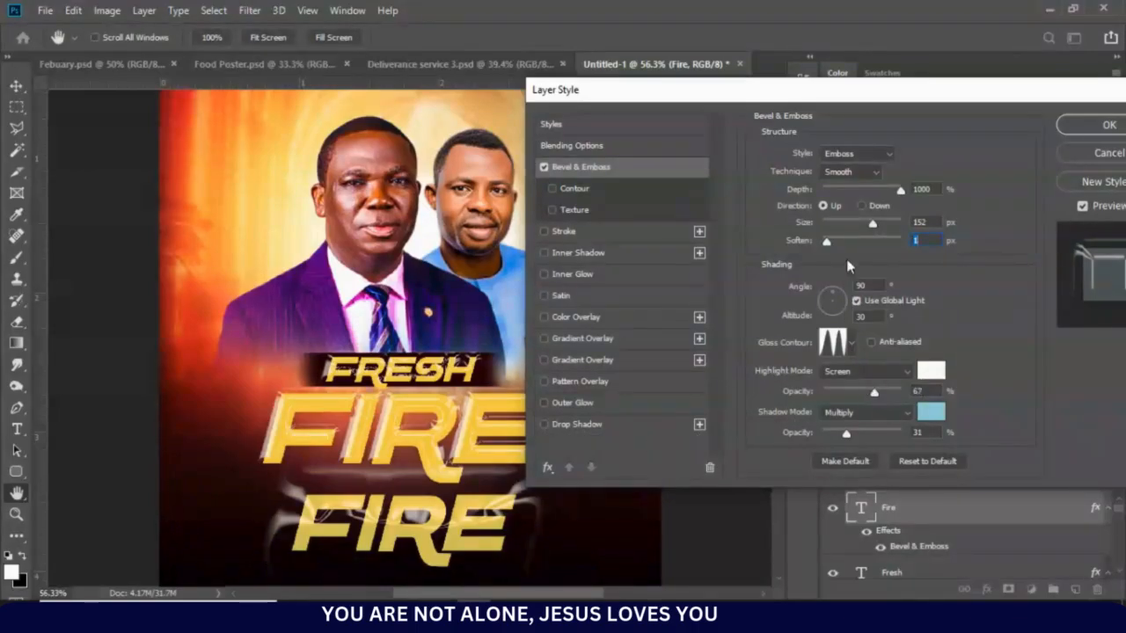
Set the lower FIRE text's bevel size to 35 px and soften to 2 px, and apply the layer style
drag(869, 227, 837, 225)
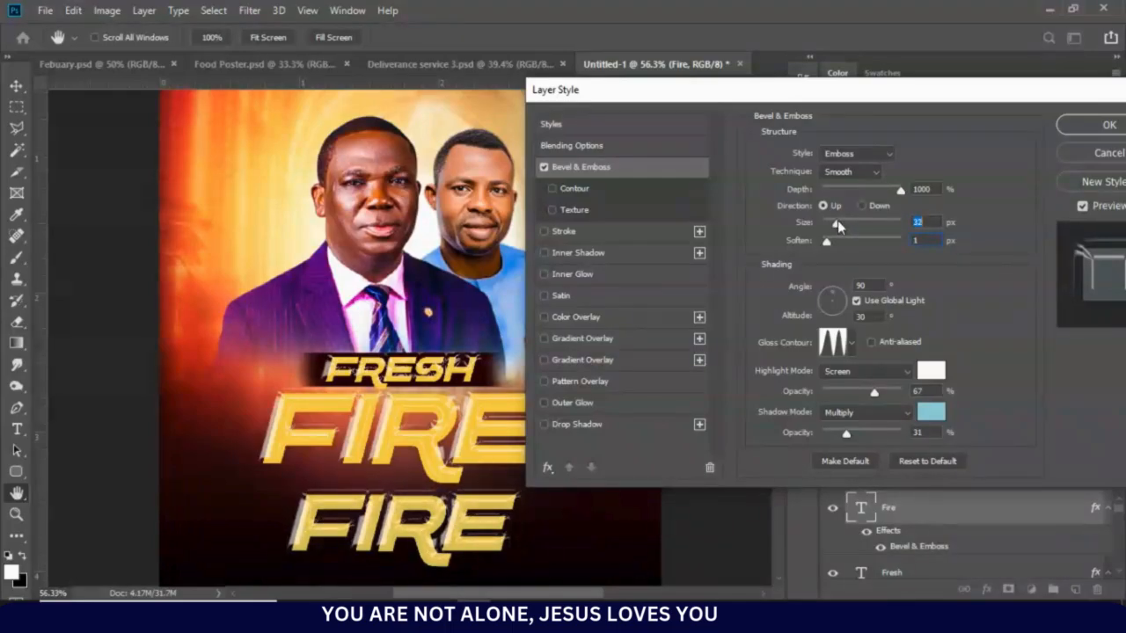
drag(837, 222, 832, 245)
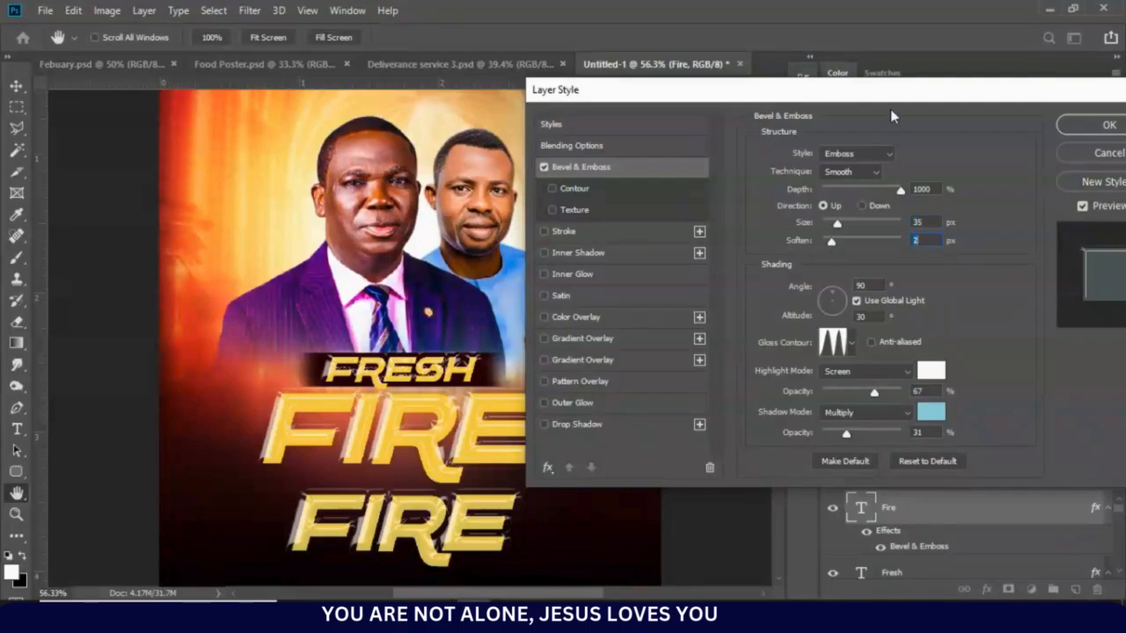
drag(902, 100, 858, 120)
click(1054, 137)
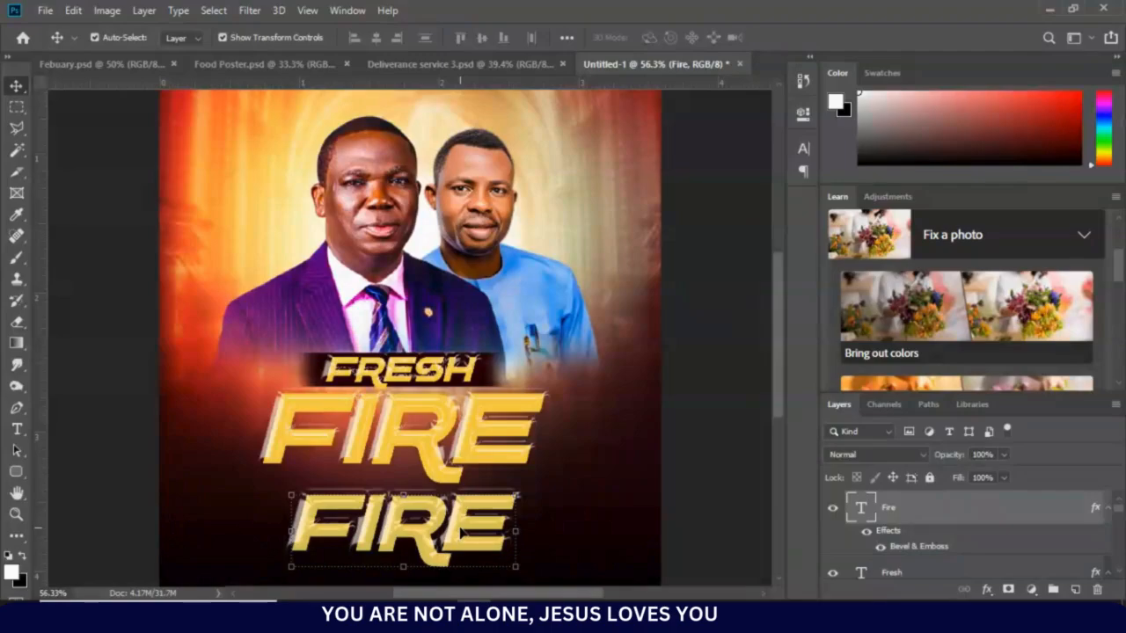
Delete the lower FIRE text beneath the large FIRE title
mouse_move(467, 539)
mouse_down()
mouse_move(457, 523)
mouse_move(479, 515)
mouse_move(464, 539)
mouse_up()
key(Delete)
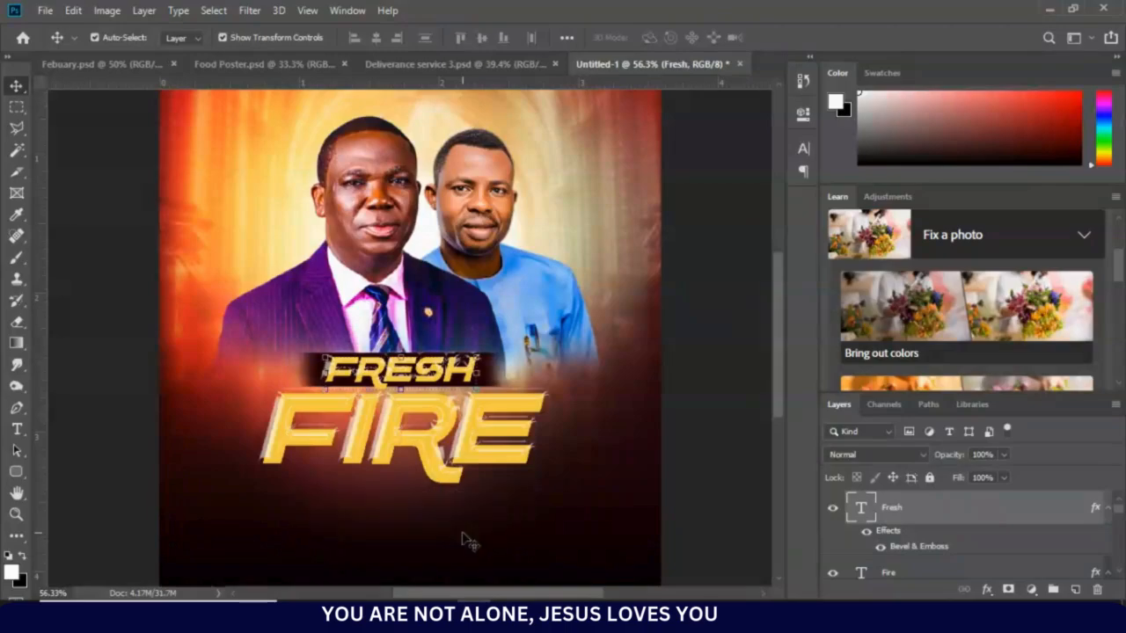
click(495, 438)
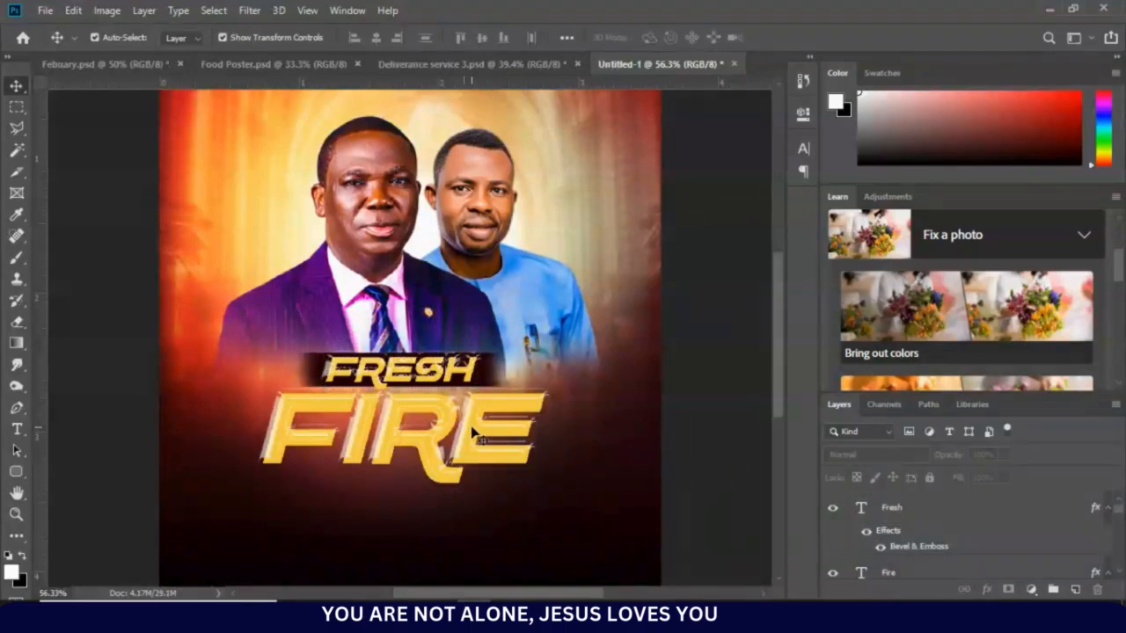
Copy the &, DELIVERANCE and Service texts from Deliverance service 3.psd into Untitled-1, placing them centred just below the FIRE title
click(402, 64)
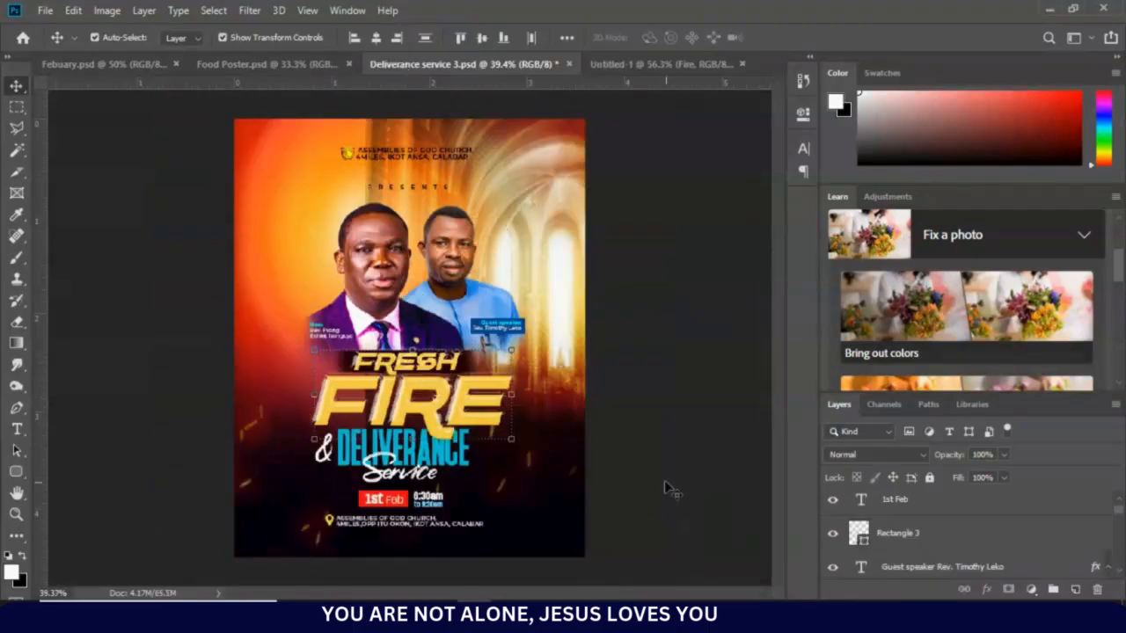
click(324, 452)
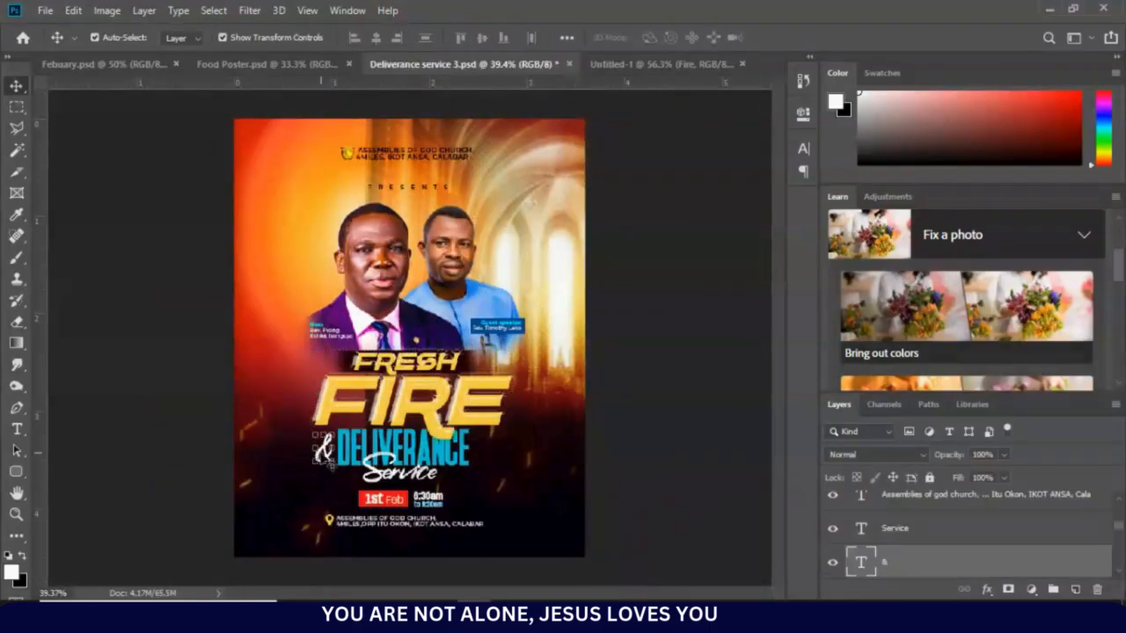
shift+click(470, 464)
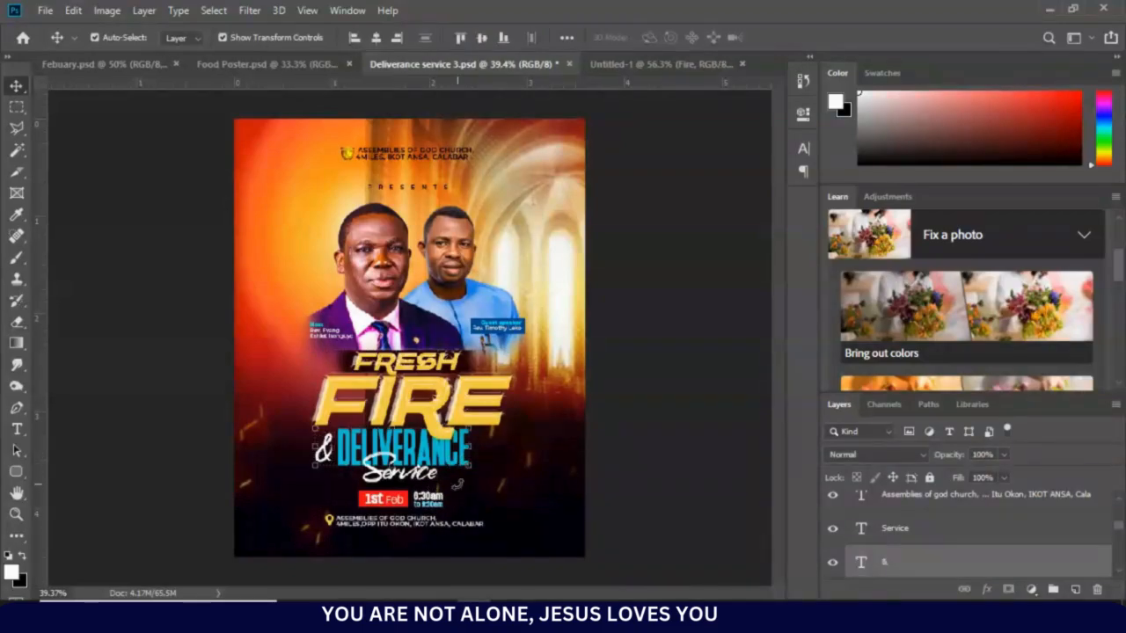
shift+click(474, 492)
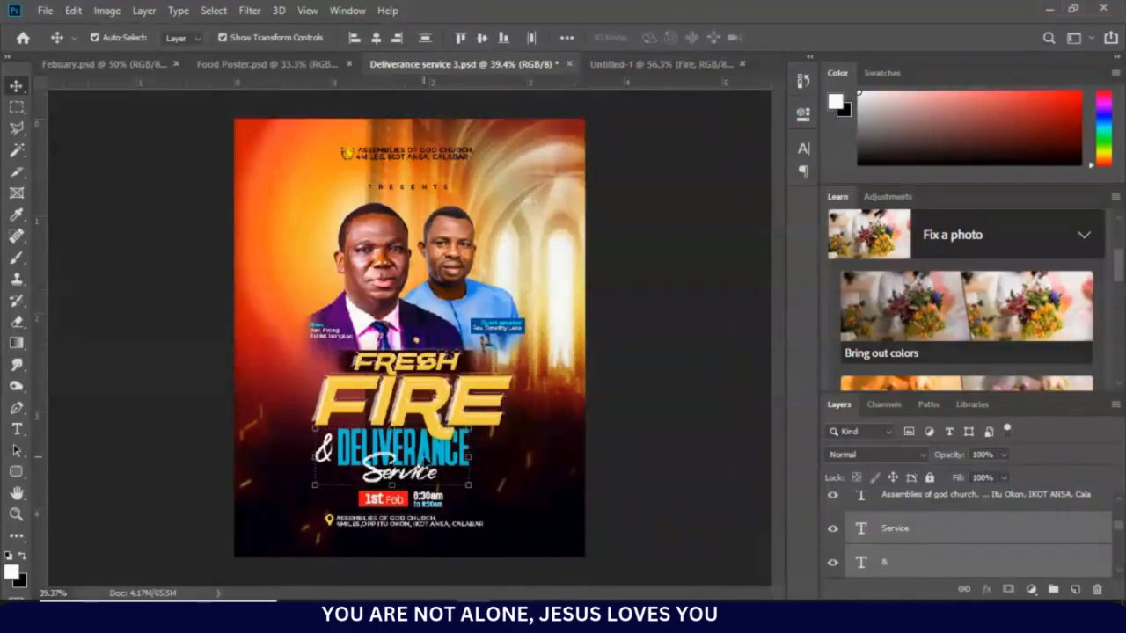
drag(428, 462, 404, 510)
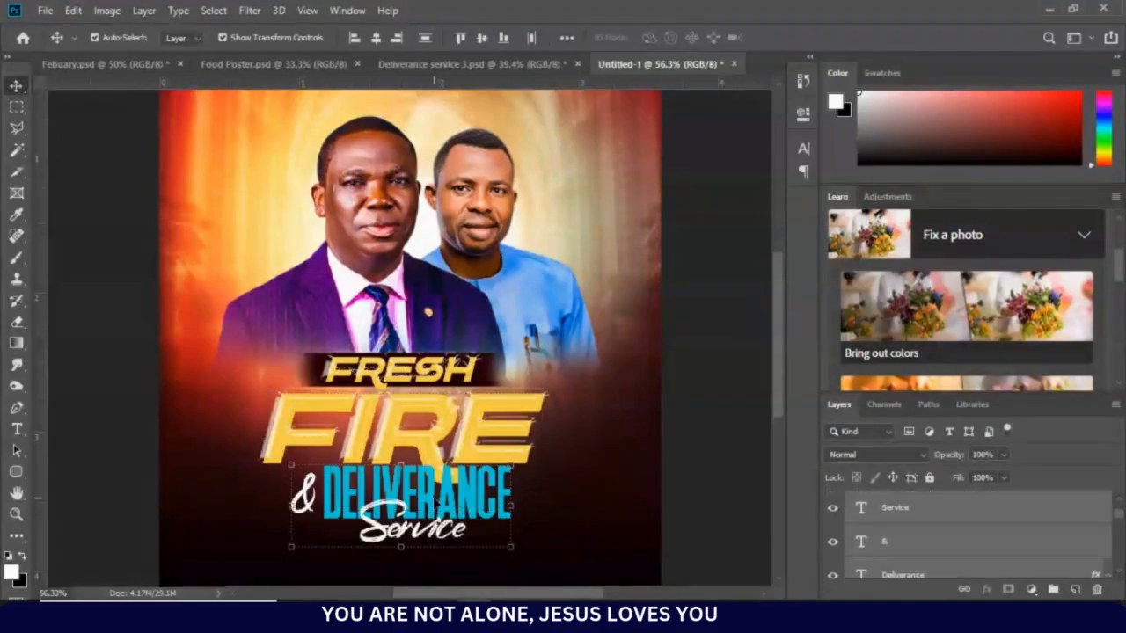
mouse_move(444, 499)
mouse_down()
mouse_move(429, 519)
mouse_move(441, 511)
mouse_up()
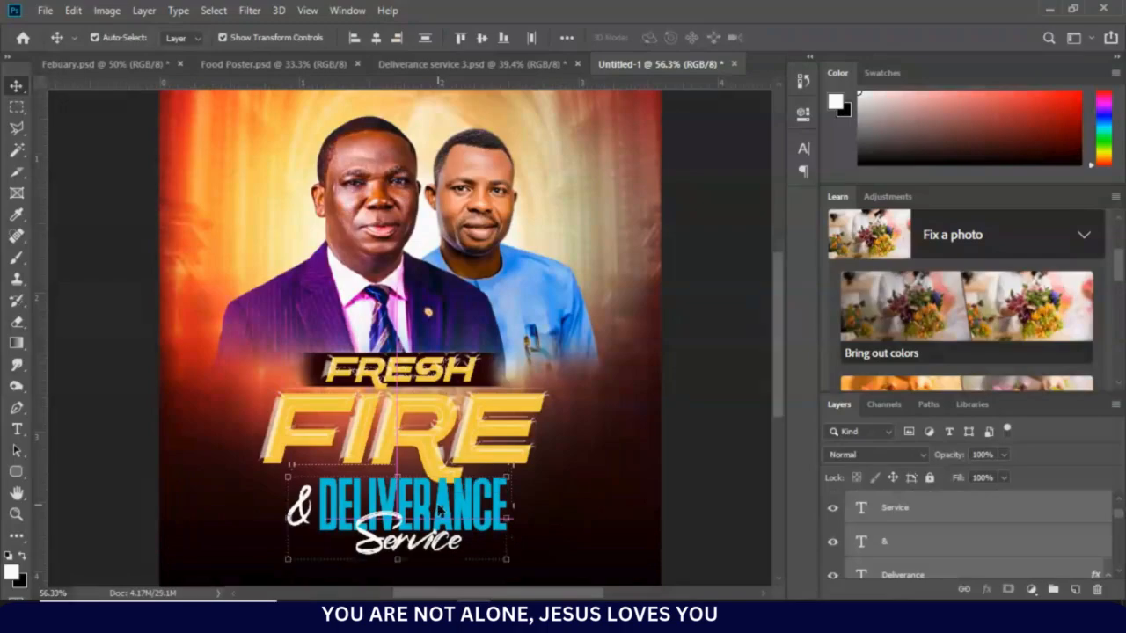
click(717, 443)
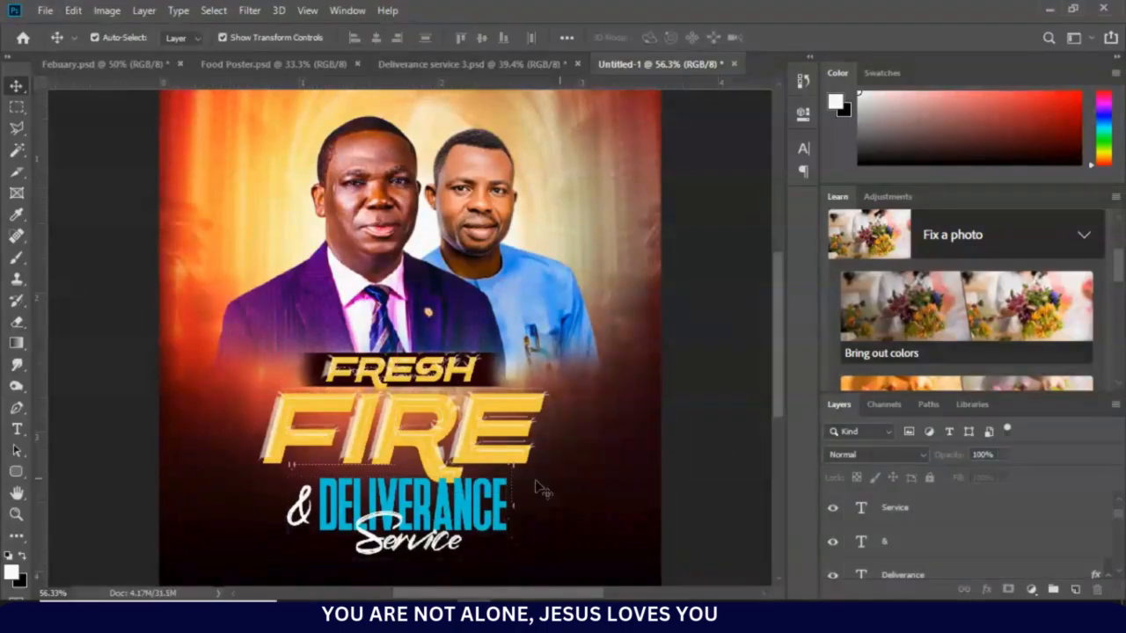
Check the FIRE title's layer in Deliverance service 3.psd and move the Deliverance layer beneath the Fire layer in Untitled-1
click(484, 457)
click(418, 63)
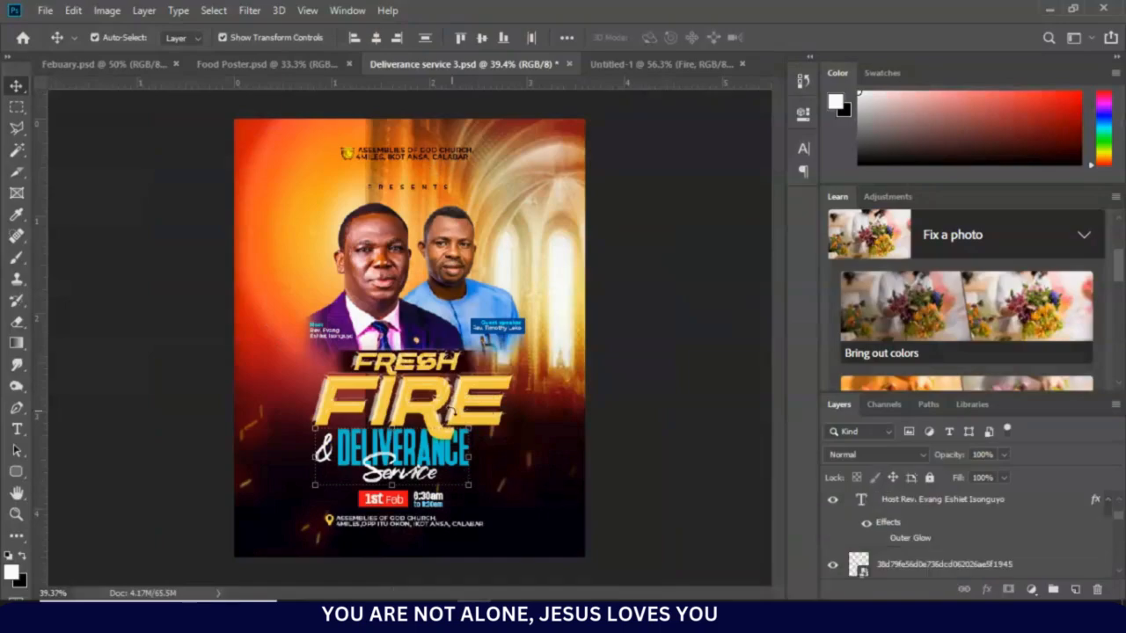
click(492, 410)
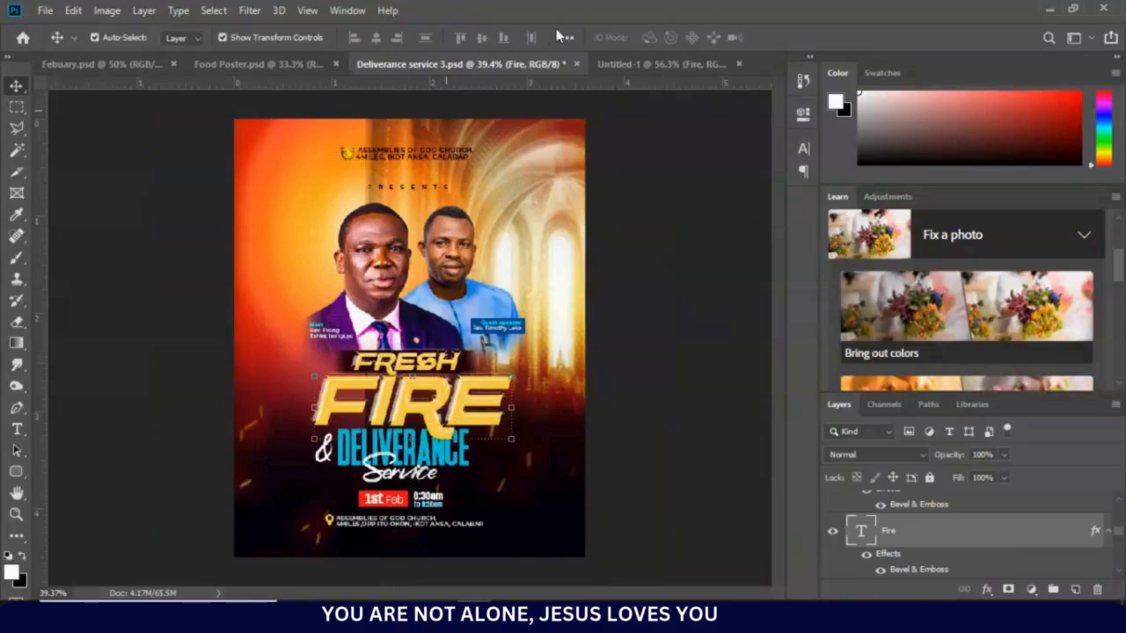
click(651, 66)
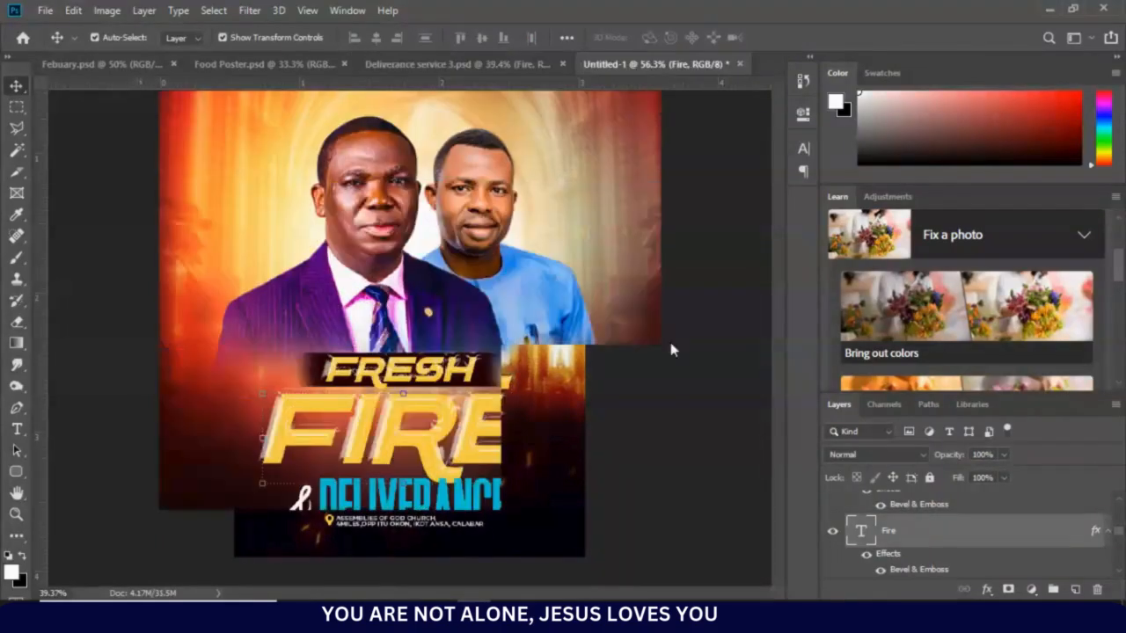
click(669, 466)
click(492, 524)
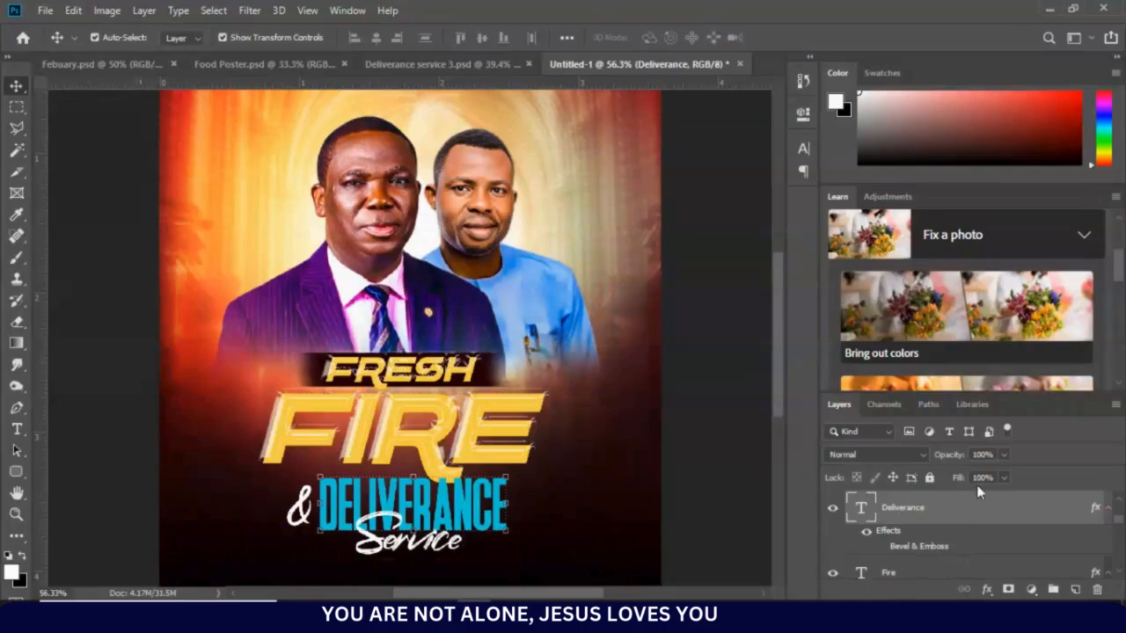
drag(980, 511, 919, 548)
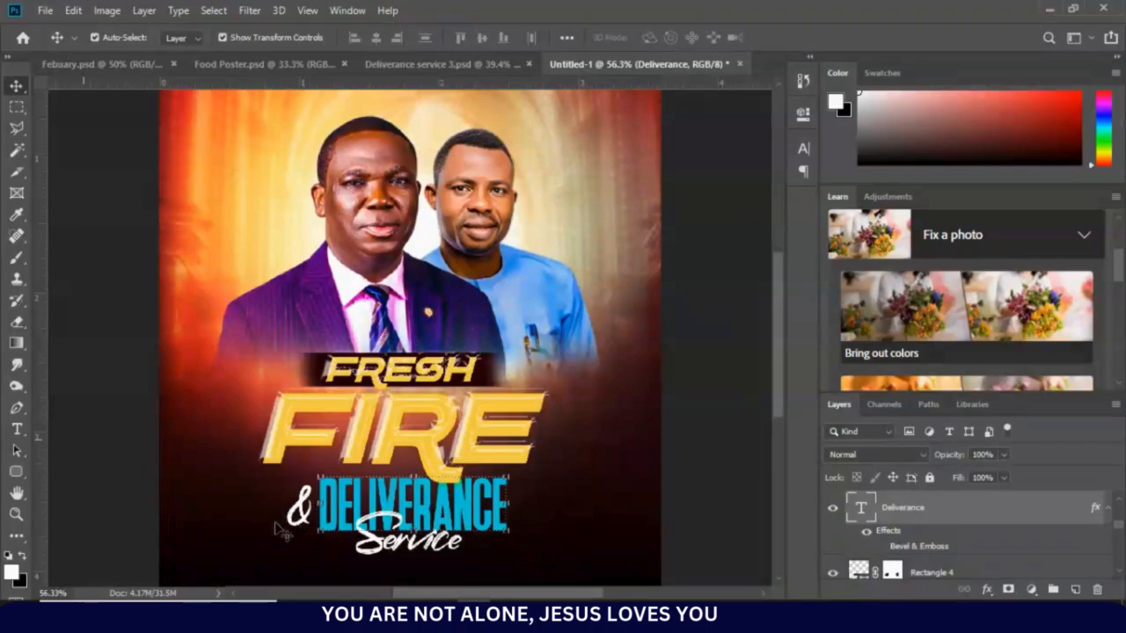
Nudge the &, DELIVERANCE and Service texts together slightly up and left, closer to the FIRE title
click(306, 525)
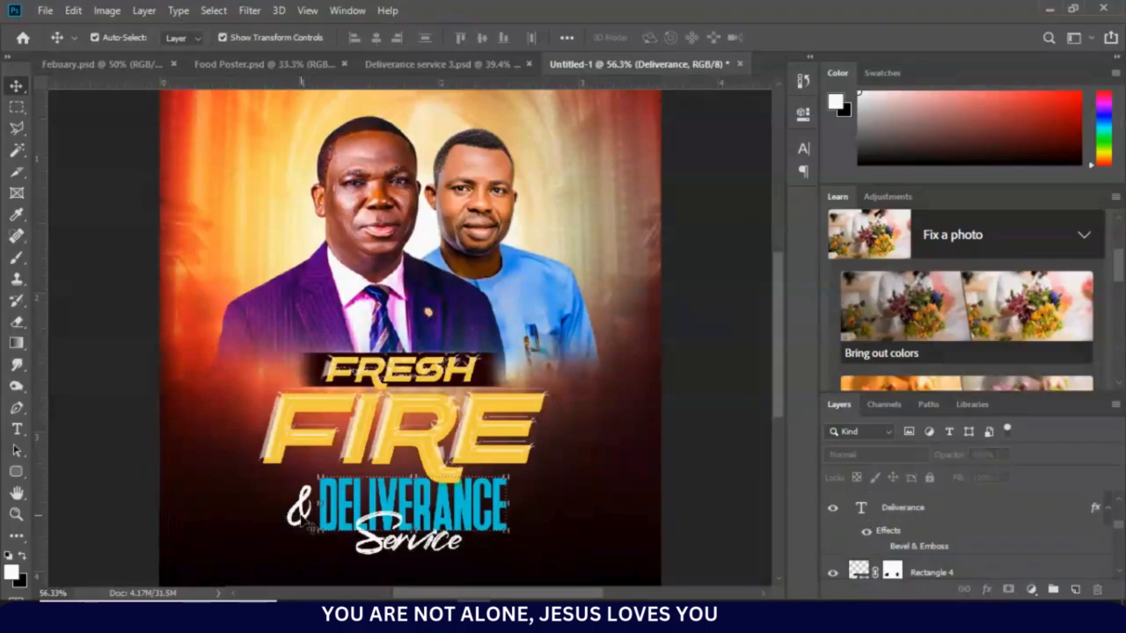
shift+click(424, 547)
shift+click(432, 504)
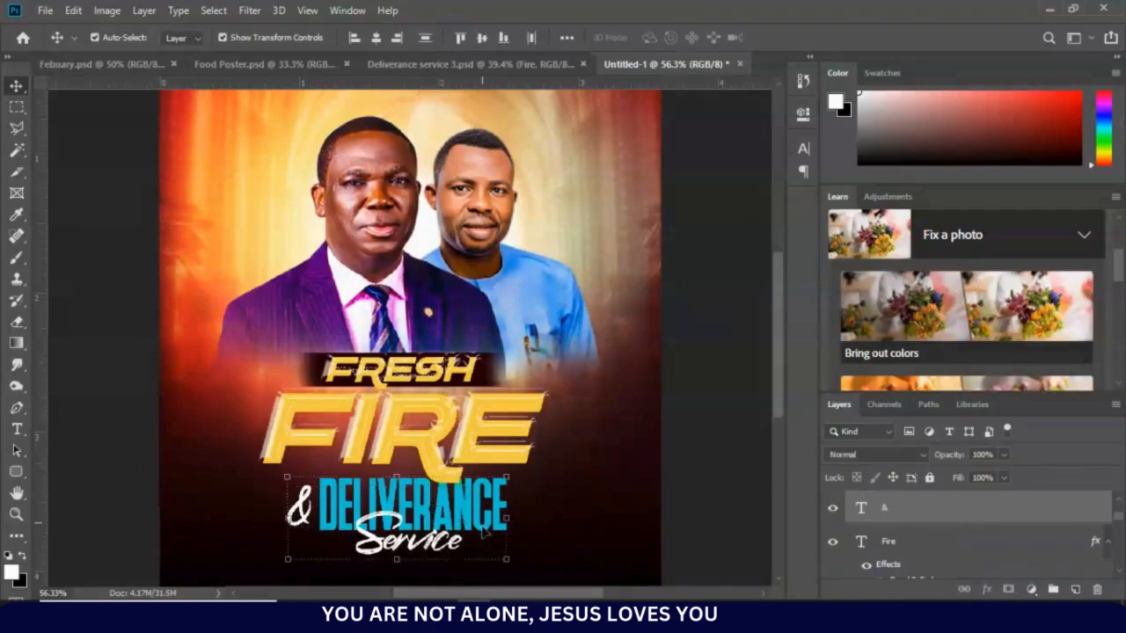
key(Up)
key(Up)
key(Up)
key(Up)
key(Up)
key(Up)
key(Up)
key(Up)
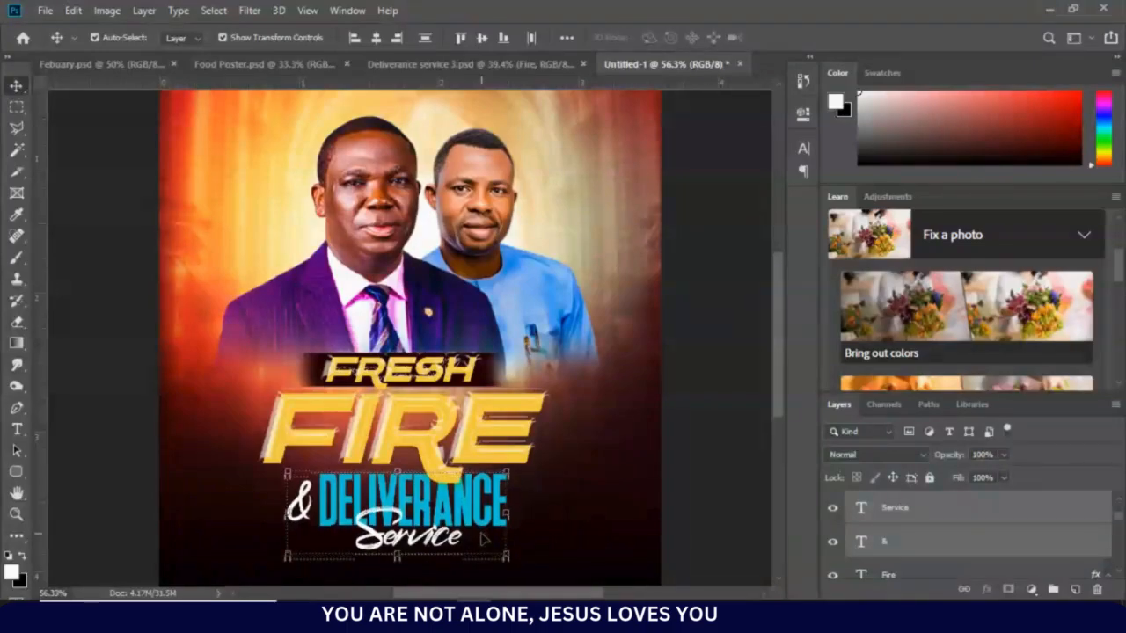
key(Left)
key(Left)
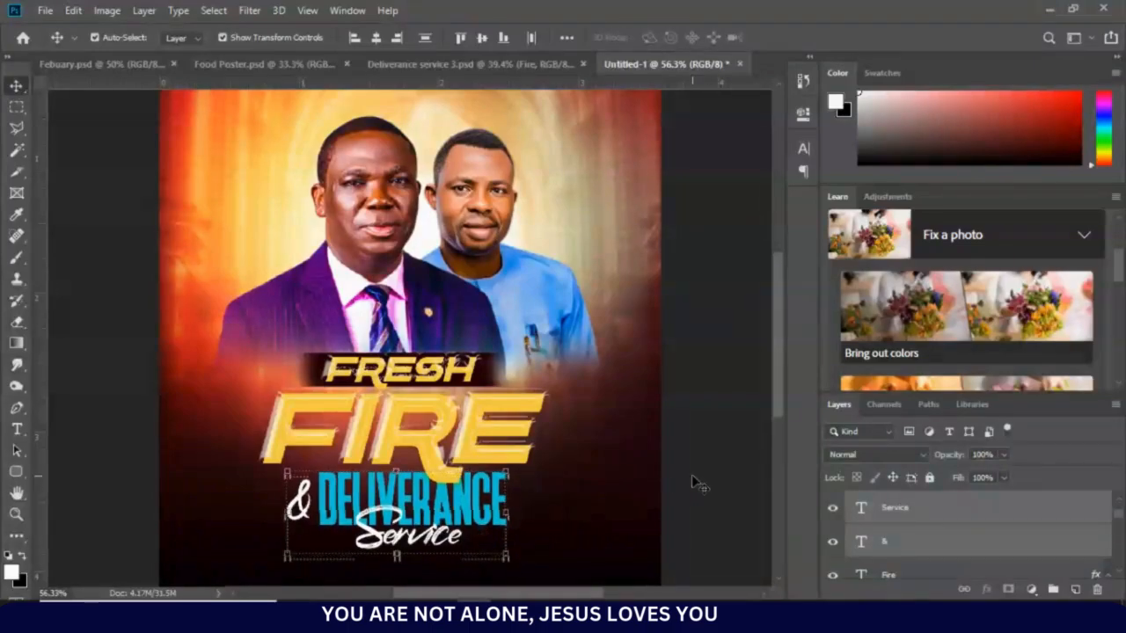
click(739, 434)
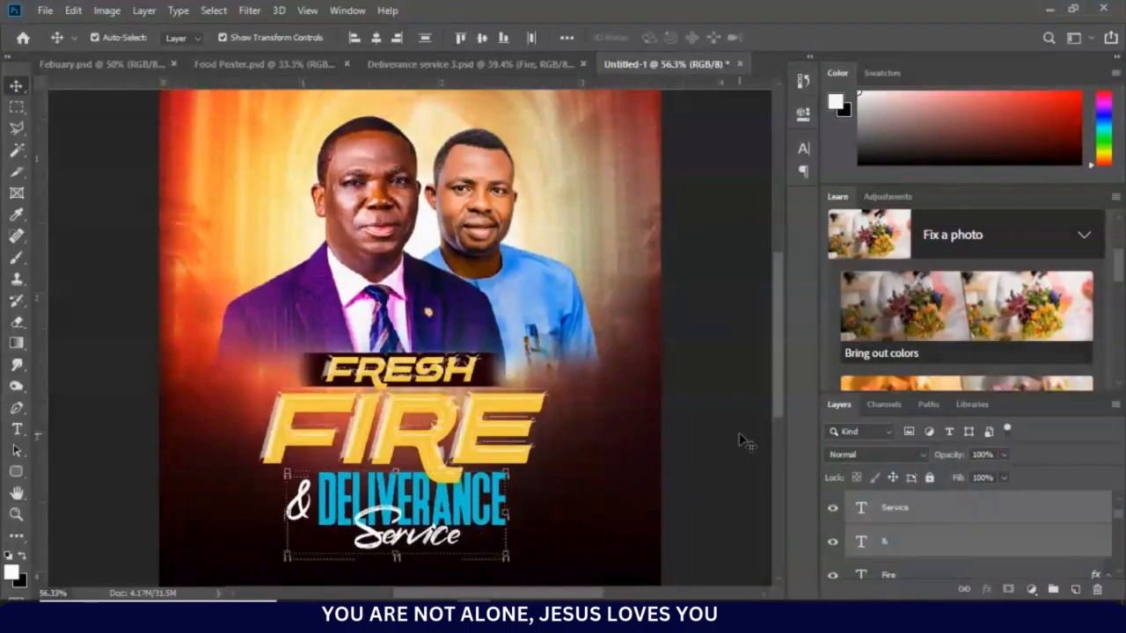
Compare the whole flyer in Untitled-1 with the lower part of the original design in Deliverance service 3.psd
click(15, 513)
right_click(363, 459)
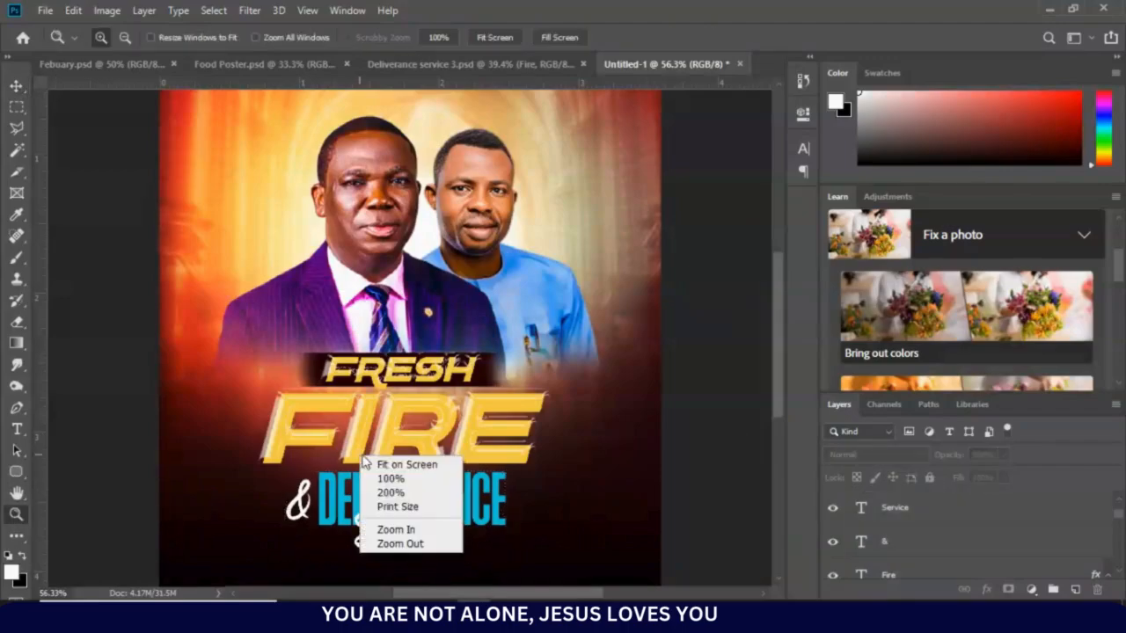
click(440, 466)
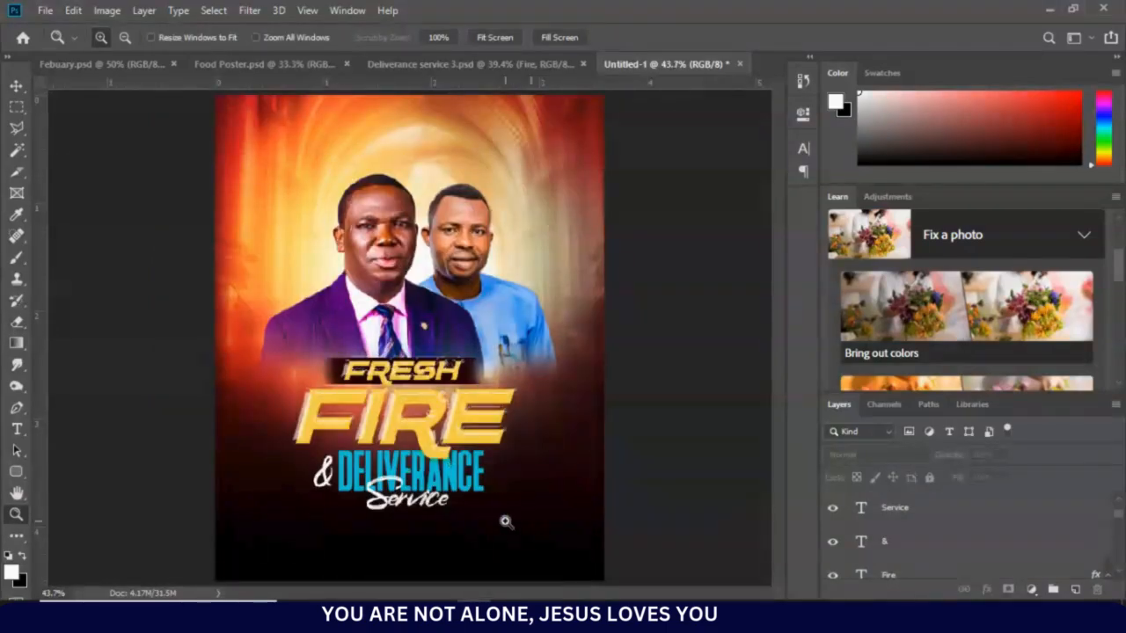
right_click(506, 520)
click(560, 512)
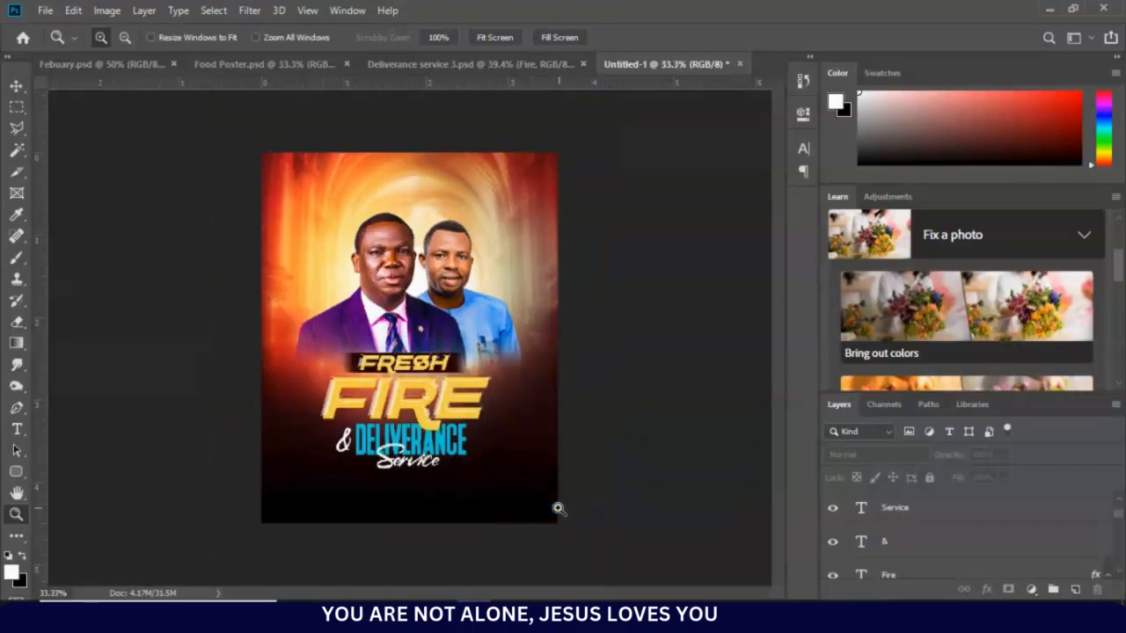
click(16, 85)
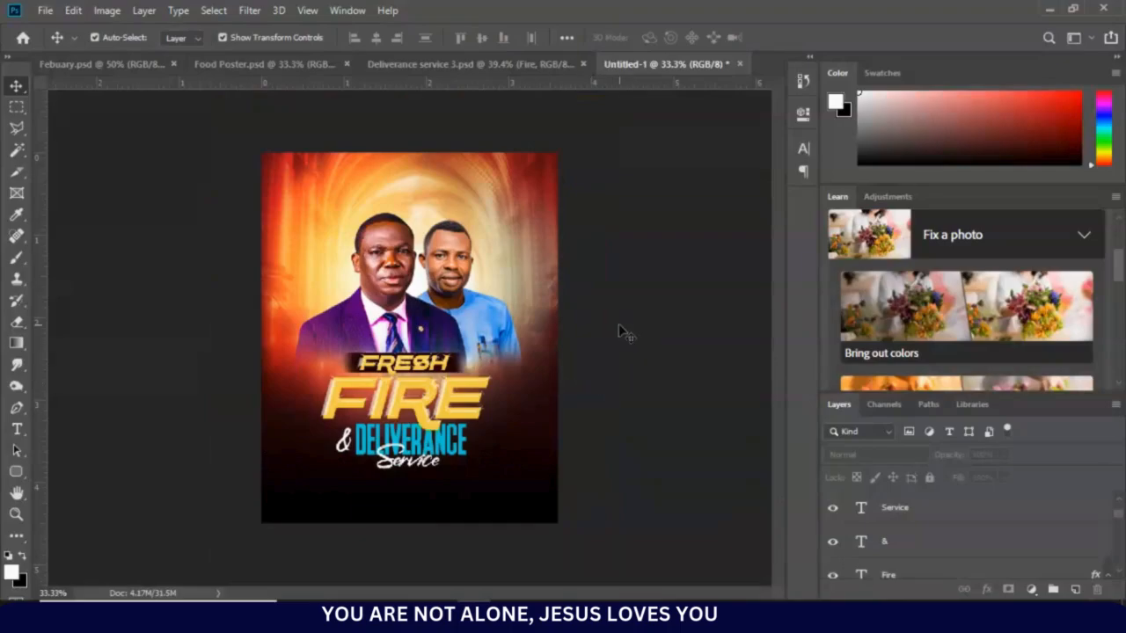
click(458, 67)
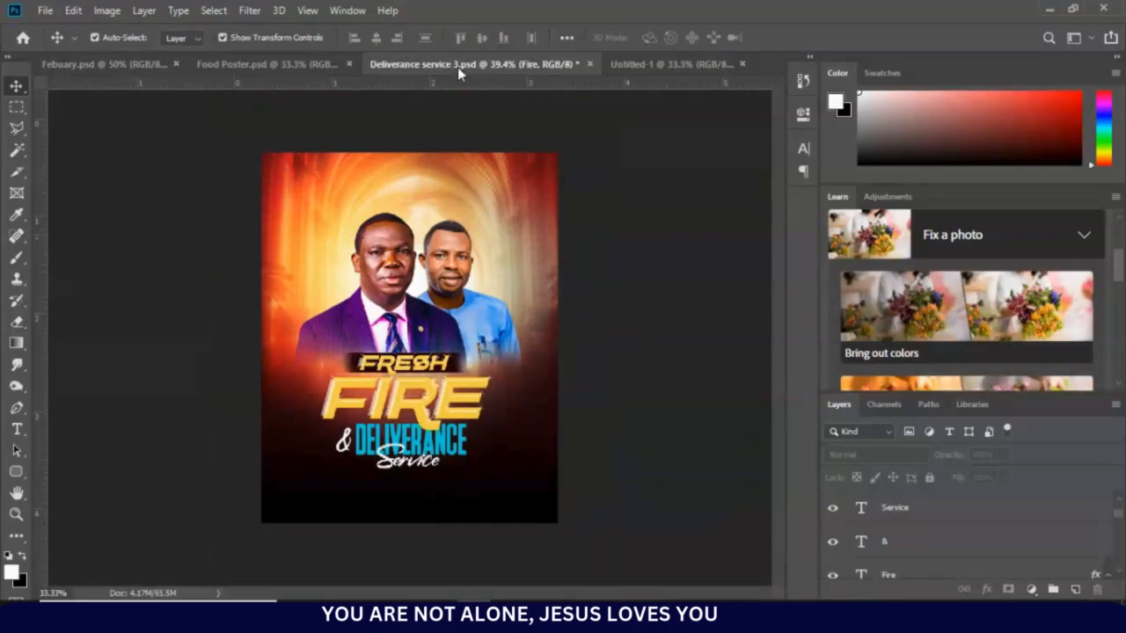
click(676, 495)
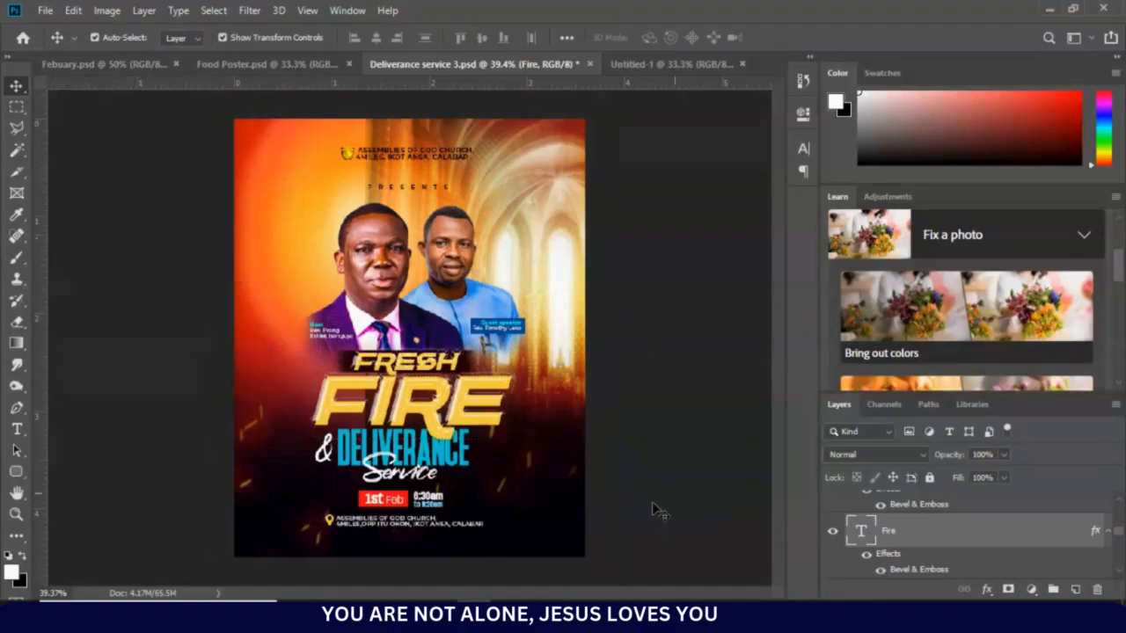
scroll(392, 545, up, 3)
scroll(379, 526, up, 2)
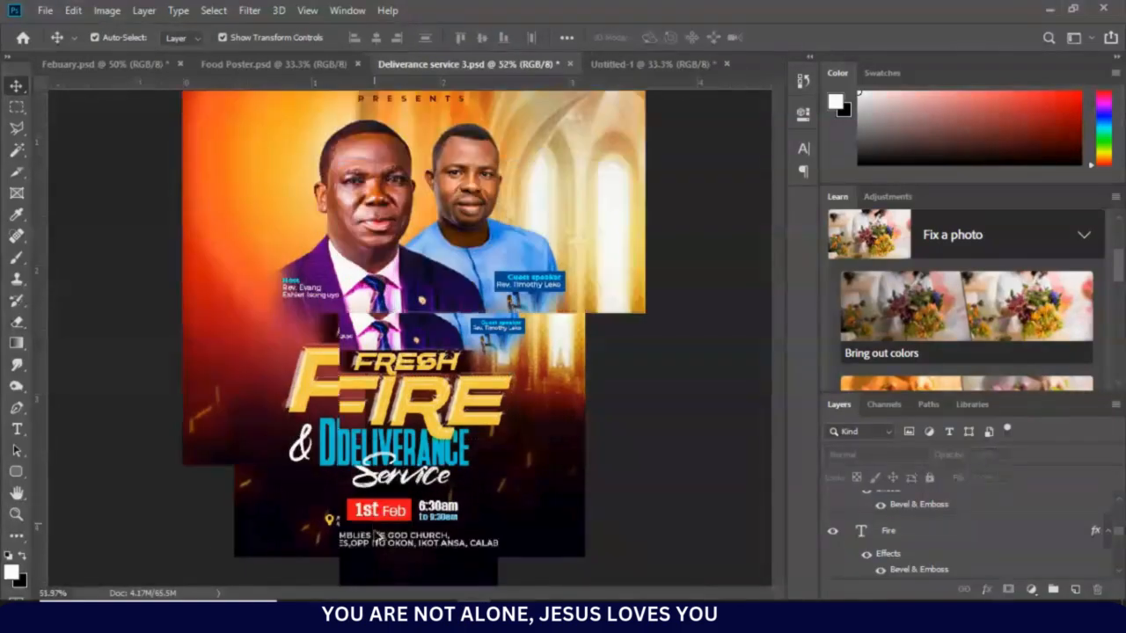
click(350, 521)
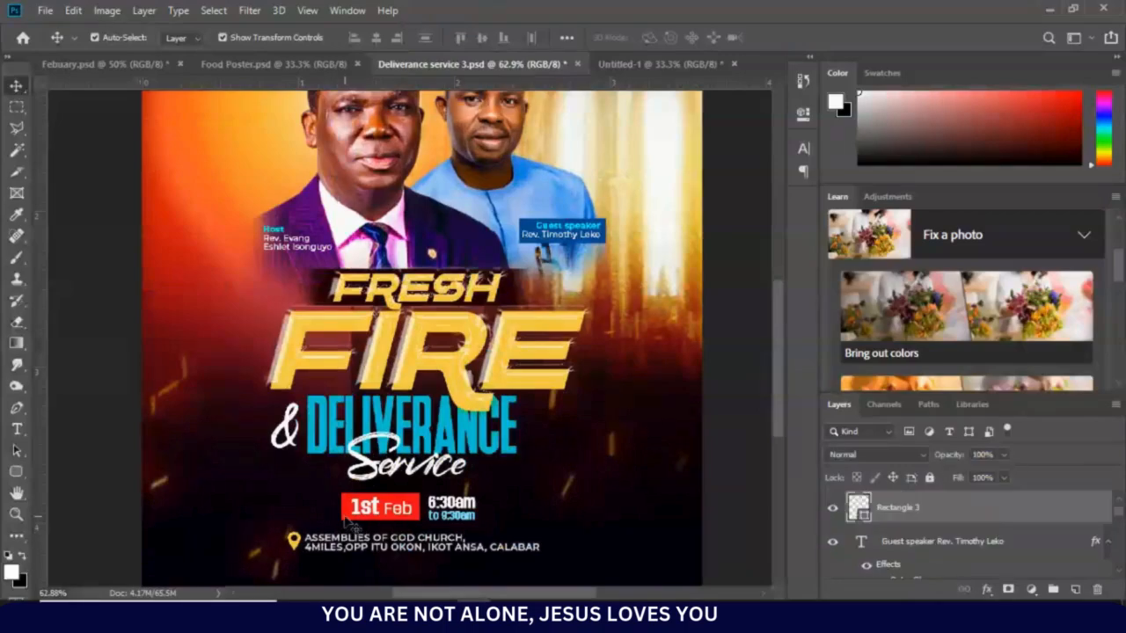
shift+click(519, 554)
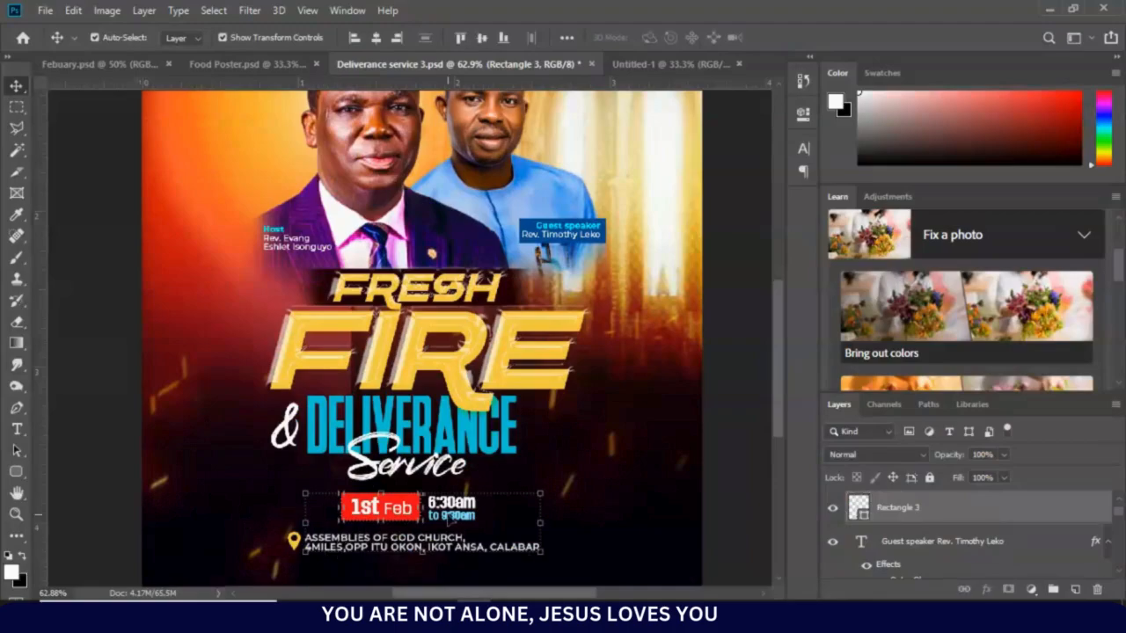
shift+click(467, 515)
shift+click(293, 541)
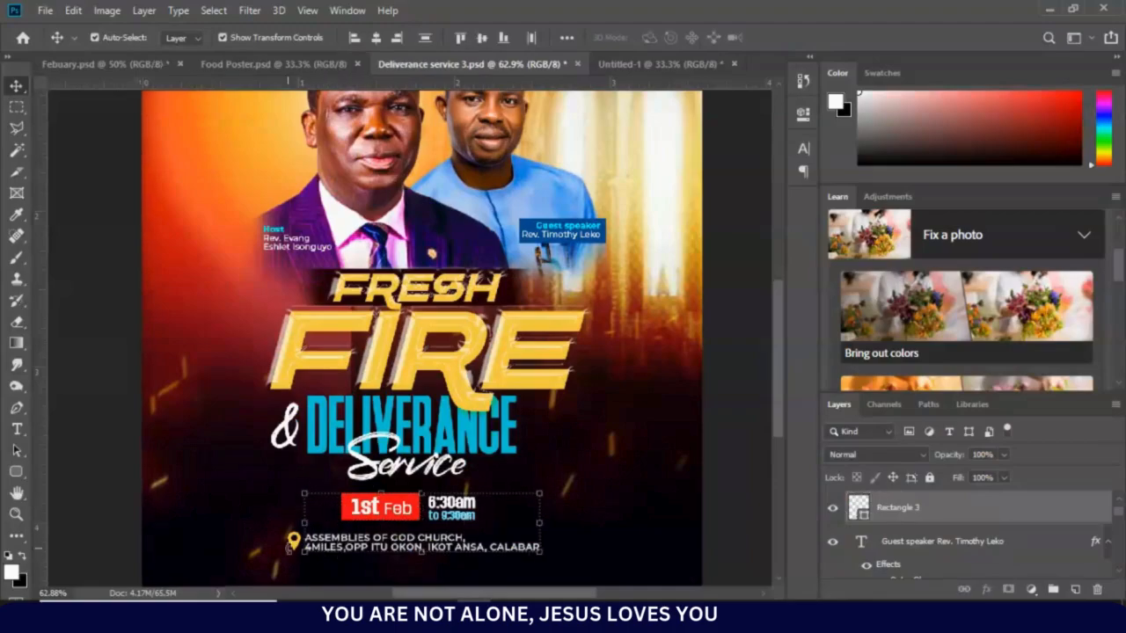
shift+click(279, 535)
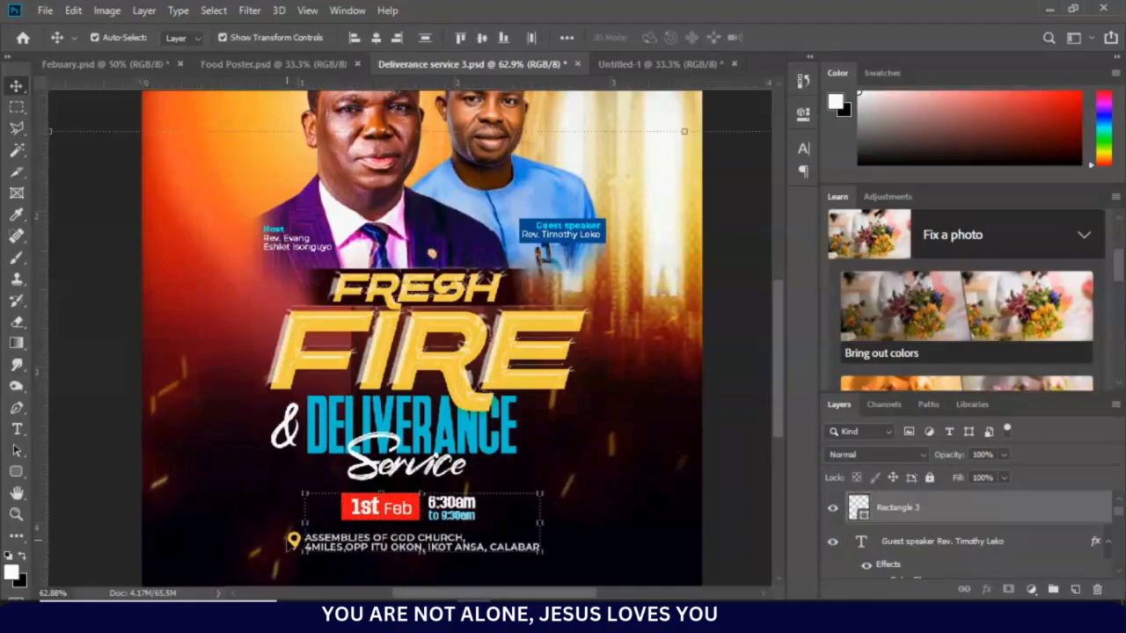
click(293, 543)
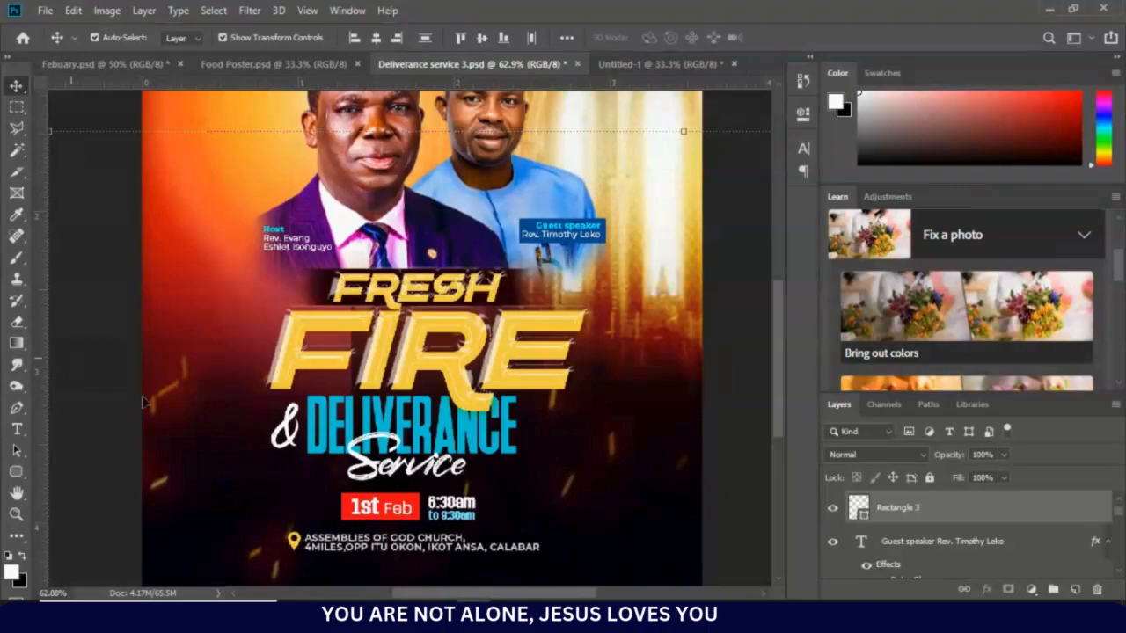
Copy the red 1st Feb date box, the service time and the venue address from Deliverance service 3.psd into Untitled-1, centred below the Service text
click(352, 521)
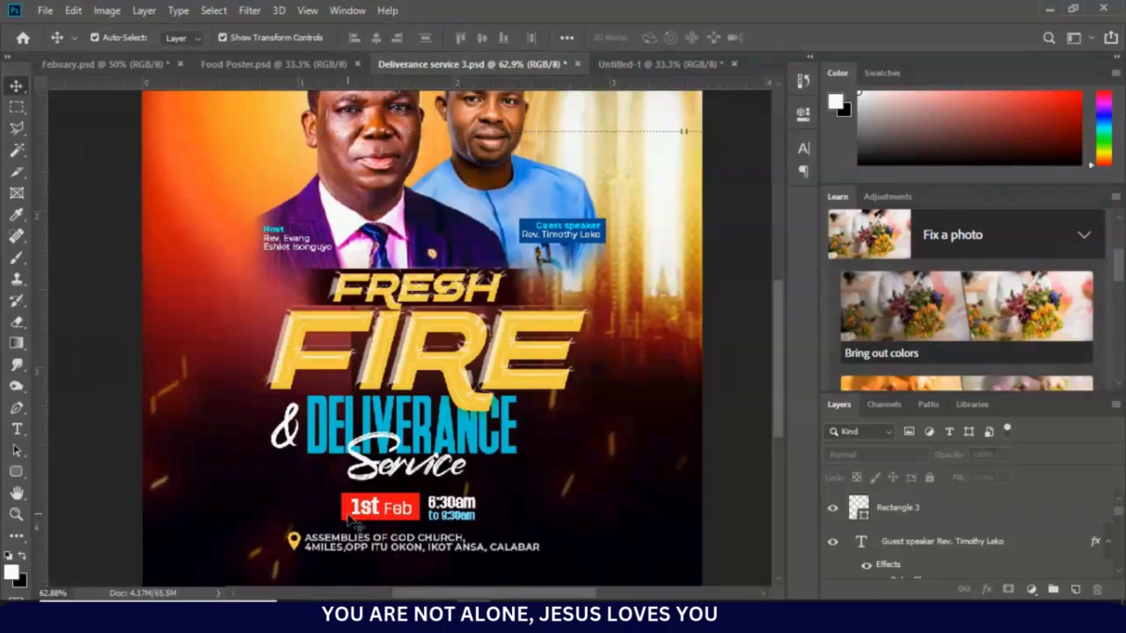
shift+click(473, 515)
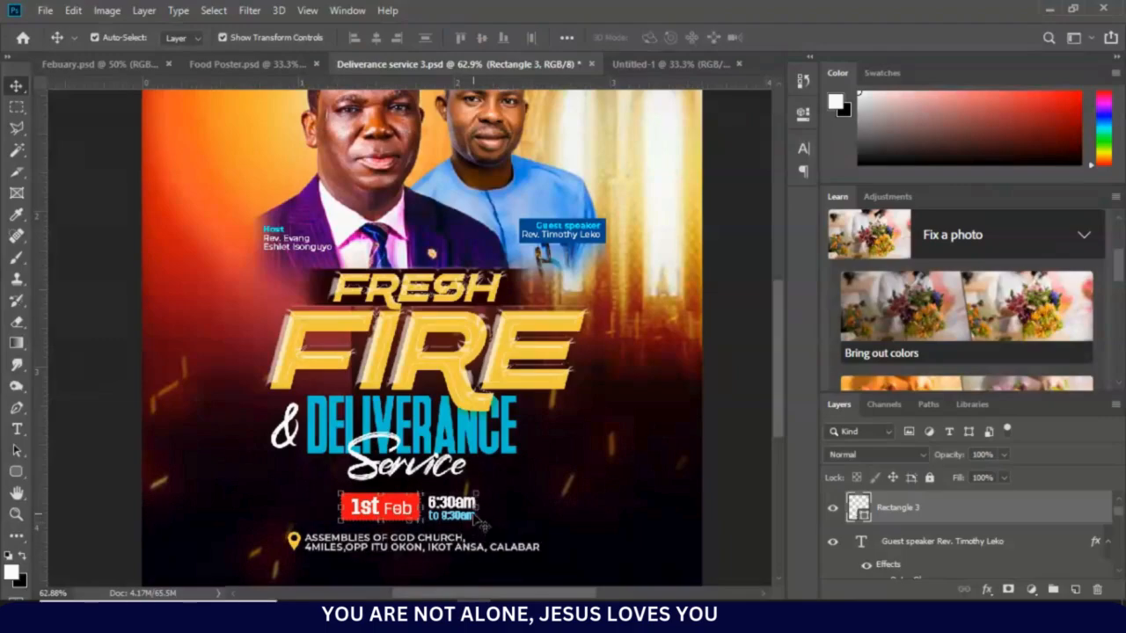
shift+click(524, 555)
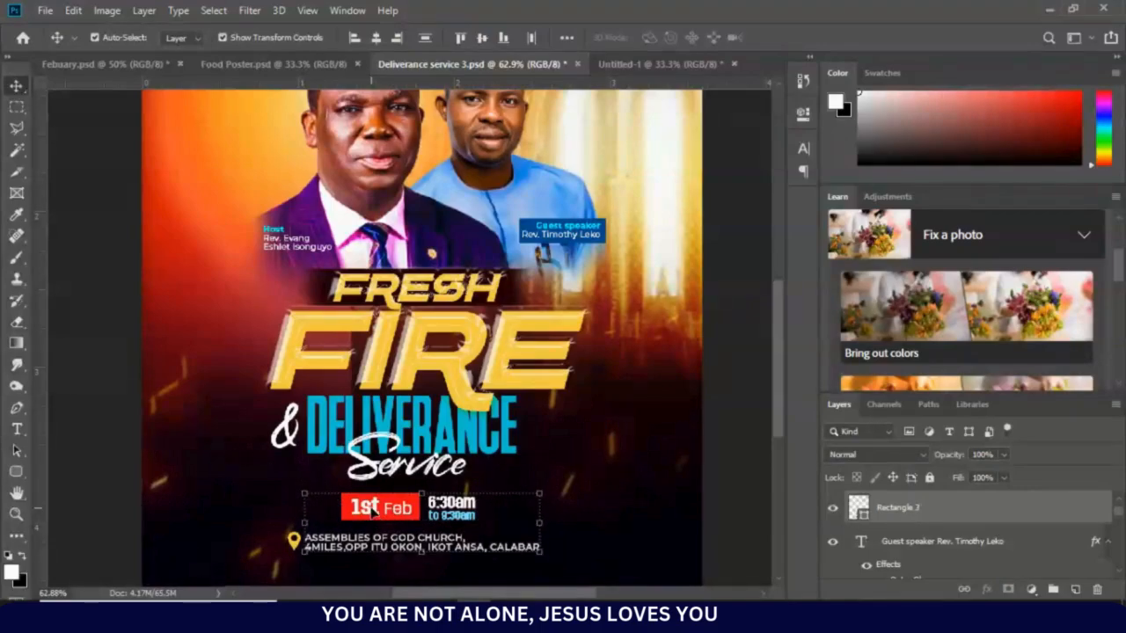
drag(370, 516, 405, 494)
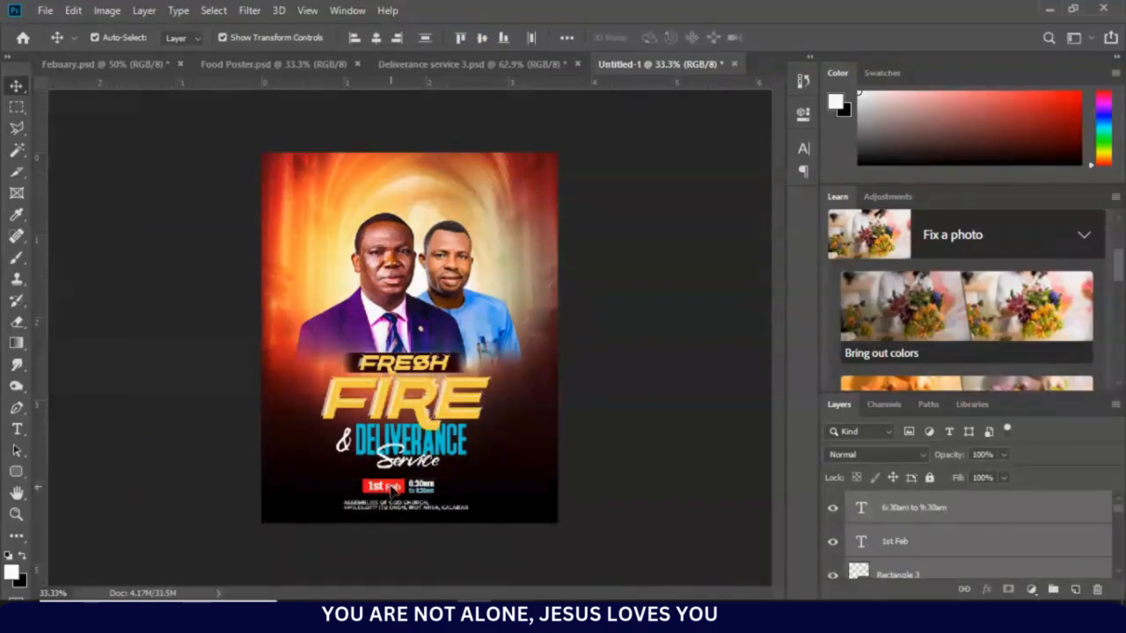
drag(392, 489, 386, 488)
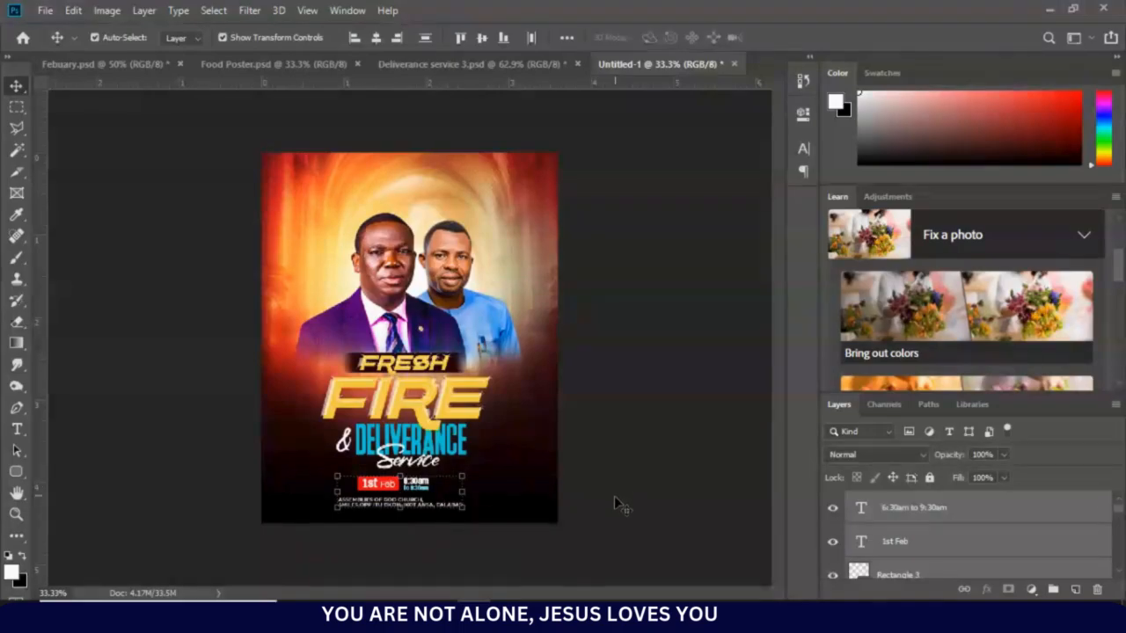
key(Up)
key(Up)
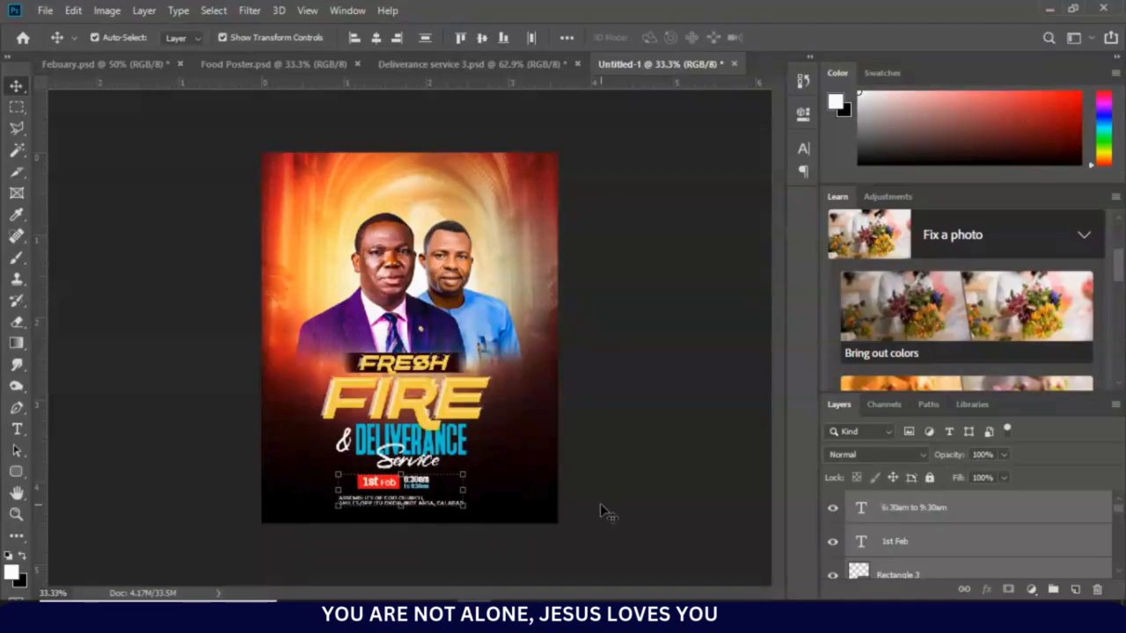
click(609, 454)
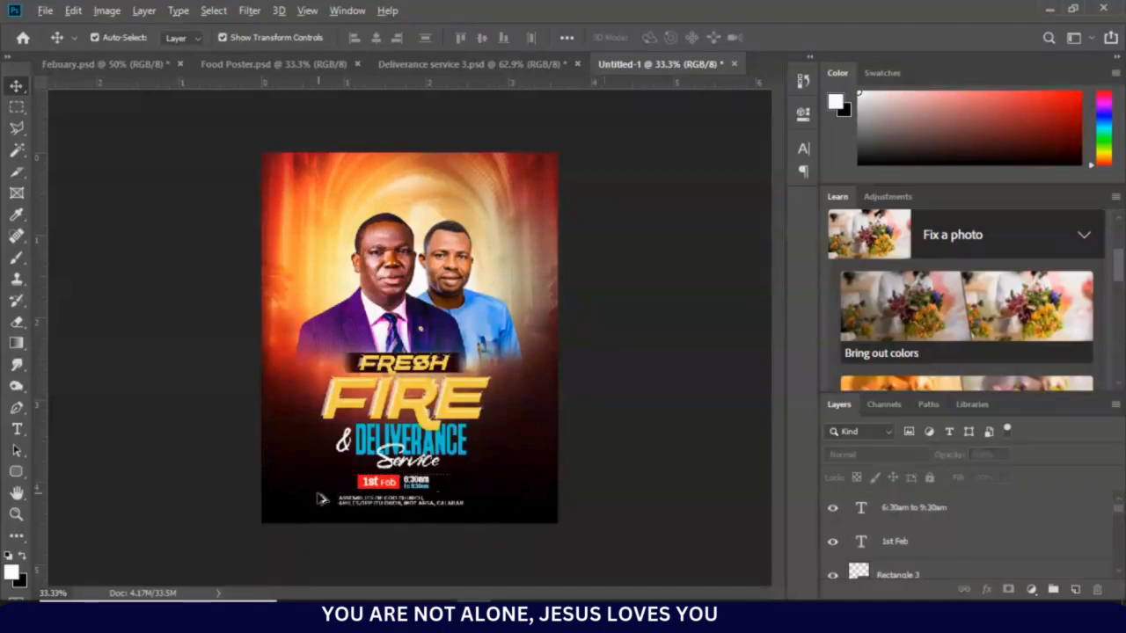
Copy the yellow location pin from Deliverance service 3.psd into Untitled-1, placing it just before the venue address
key(ctrl+plus)
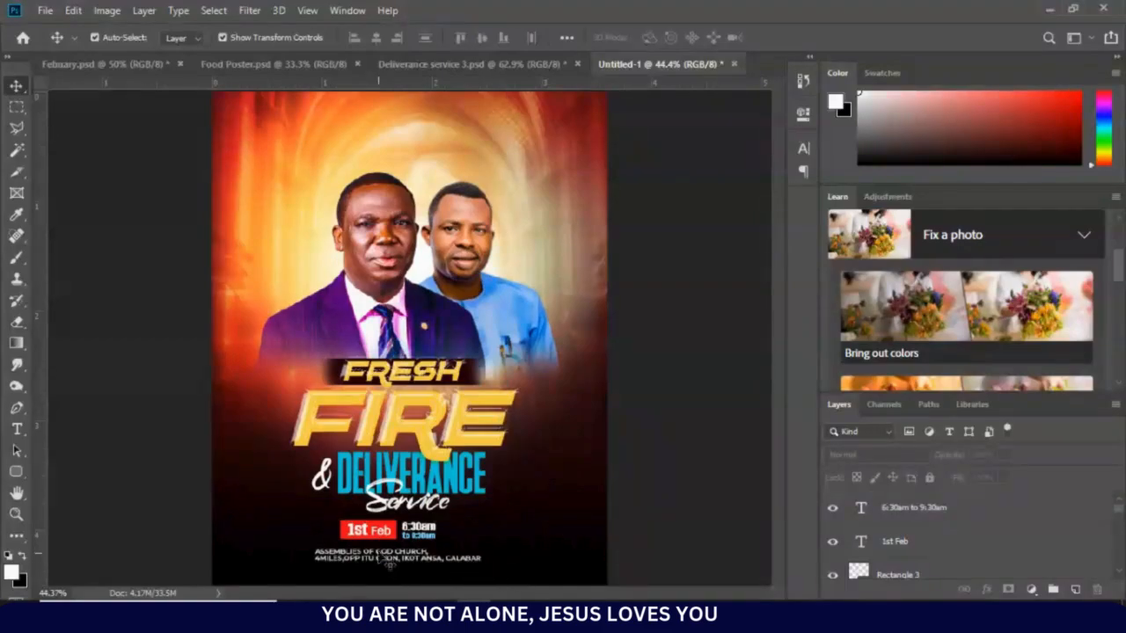
click(396, 561)
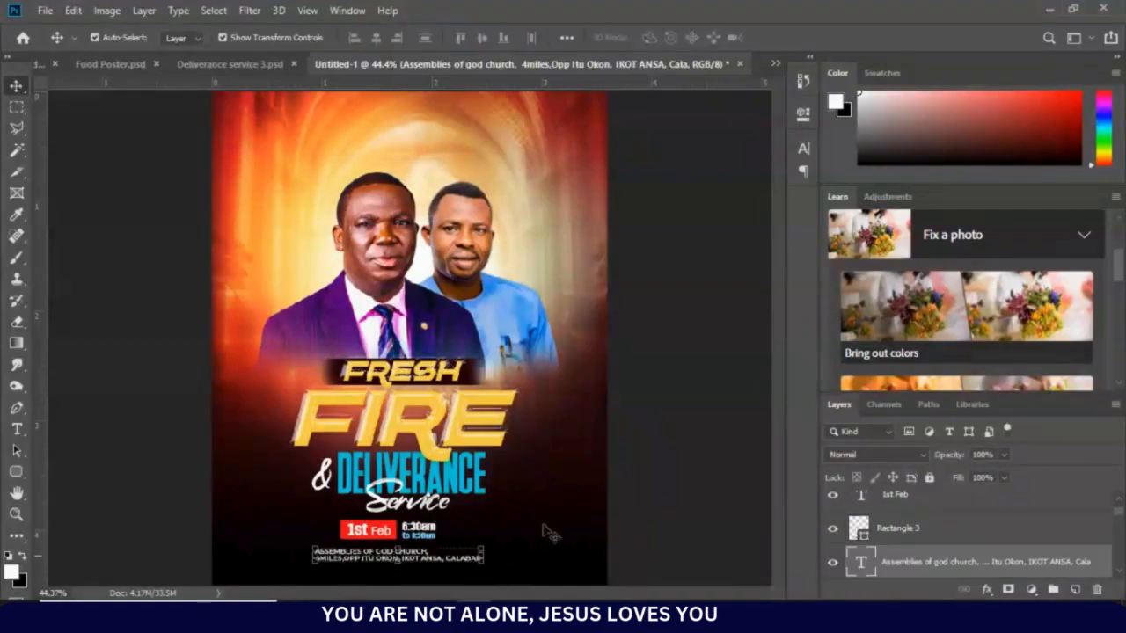
click(195, 65)
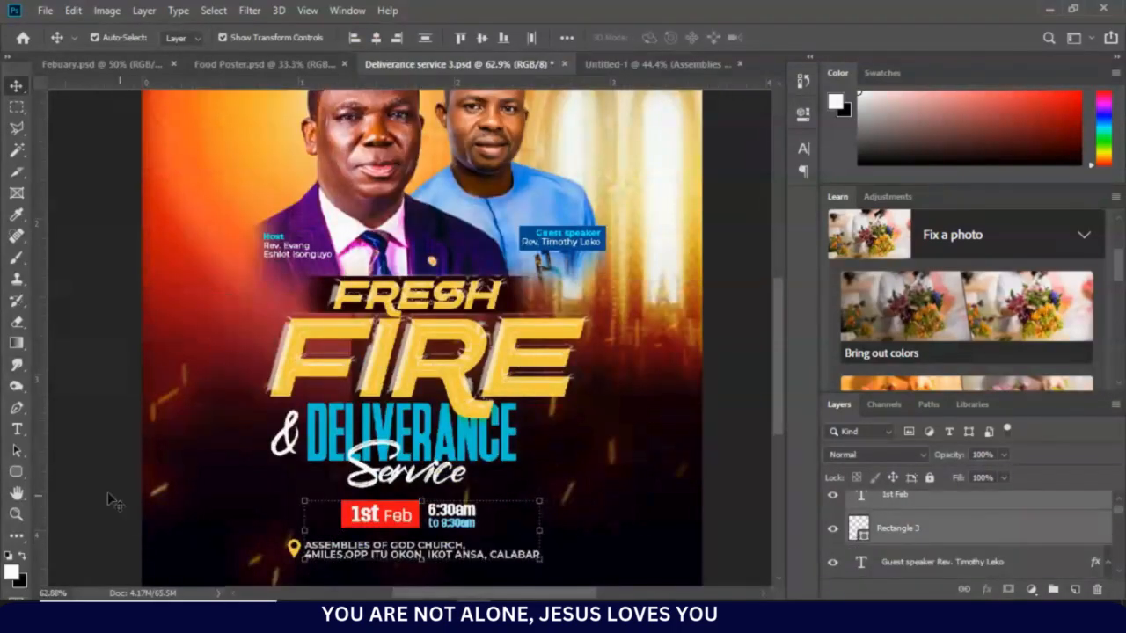
click(116, 470)
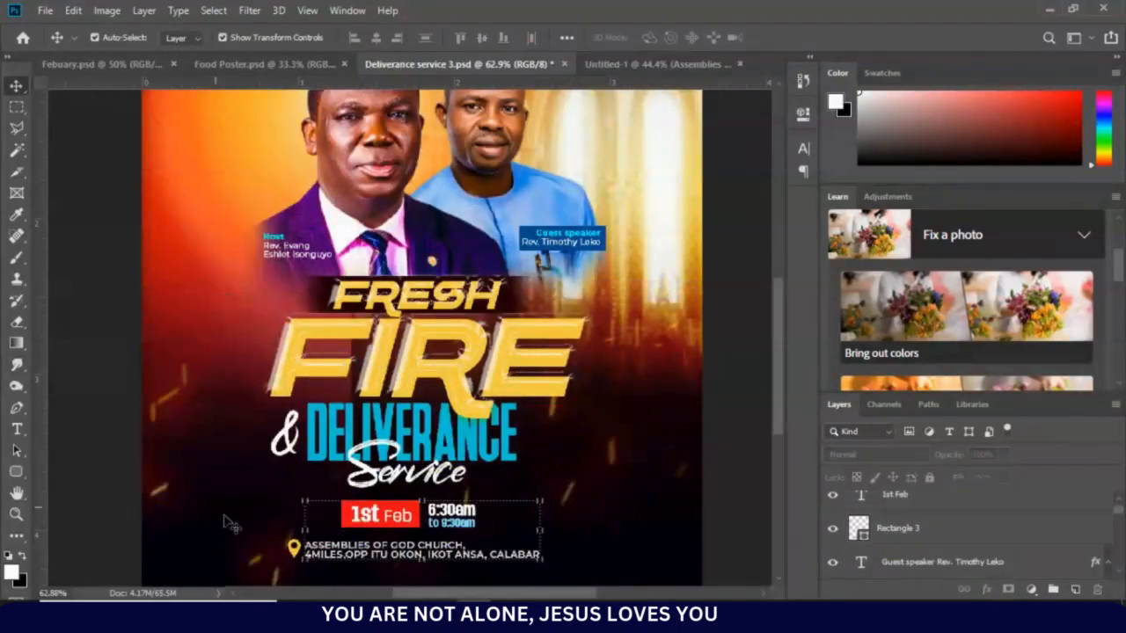
click(294, 547)
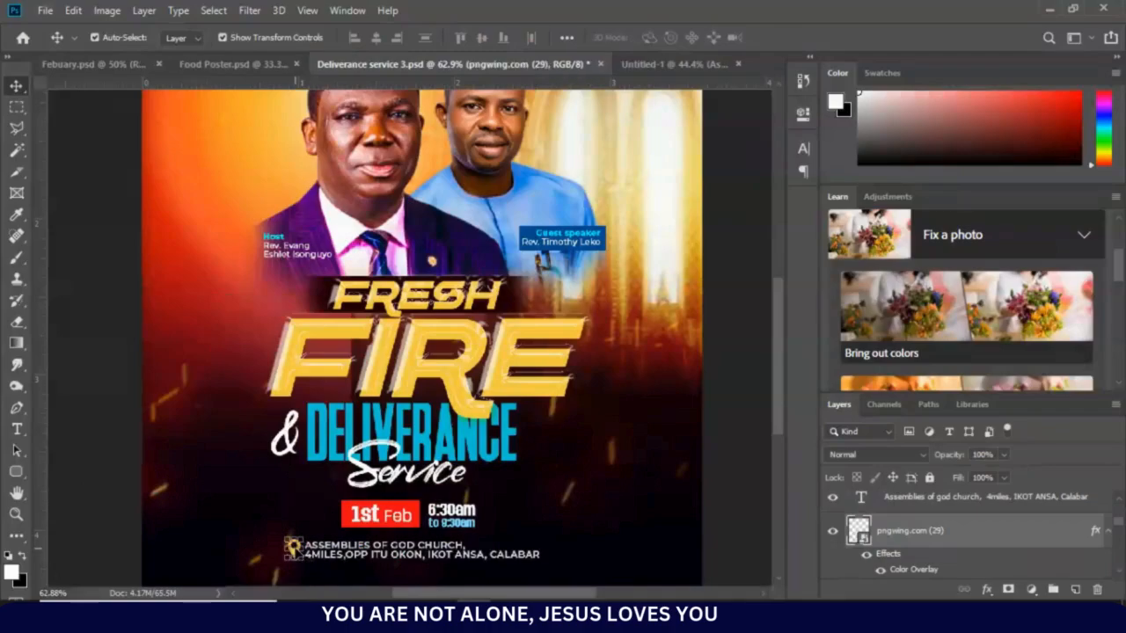
mouse_move(294, 546)
mouse_down()
mouse_move(410, 288)
mouse_move(575, 95)
mouse_move(649, 72)
mouse_move(283, 584)
mouse_move(305, 556)
mouse_up()
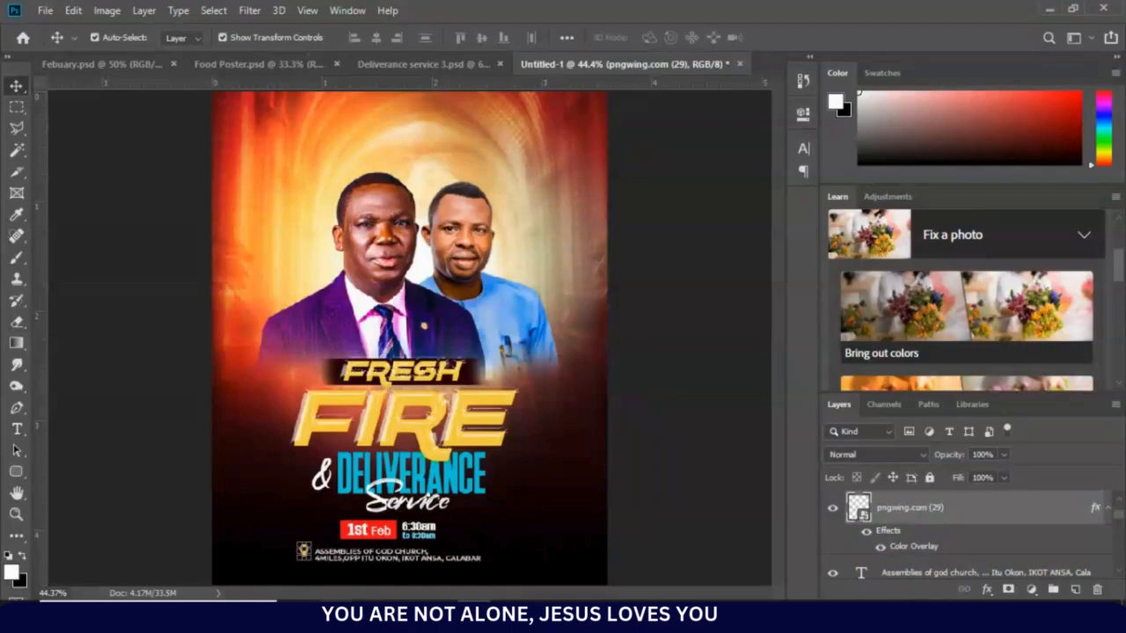
Nudge the location pin into line with the venue address, close to the start of its two lines
key(Down)
key(Down)
key(Down)
key(Down)
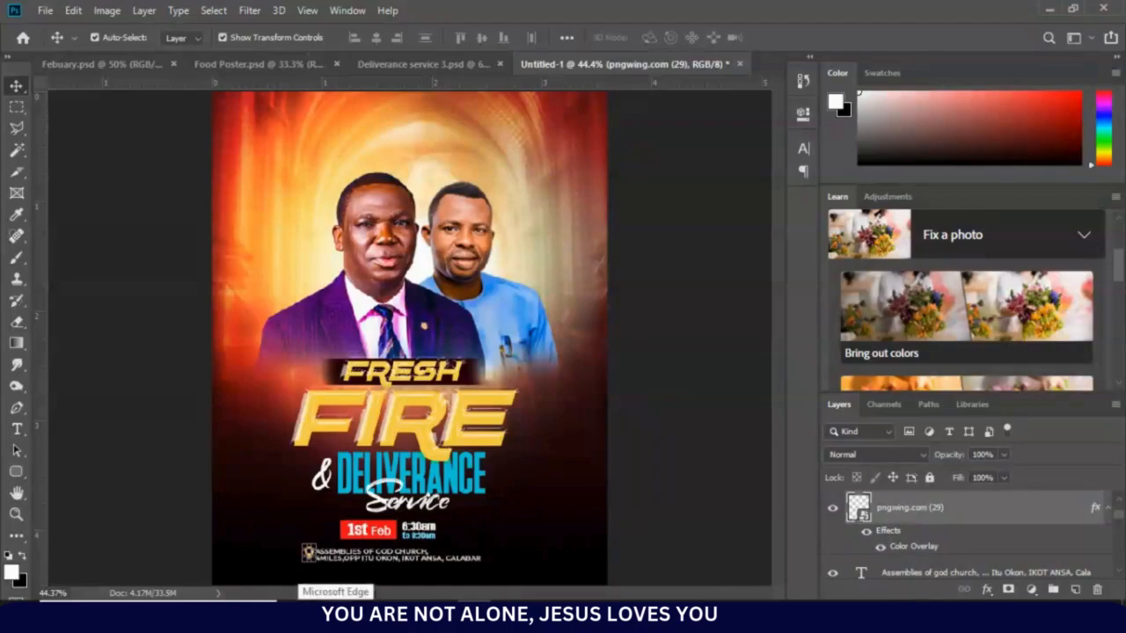
click(506, 494)
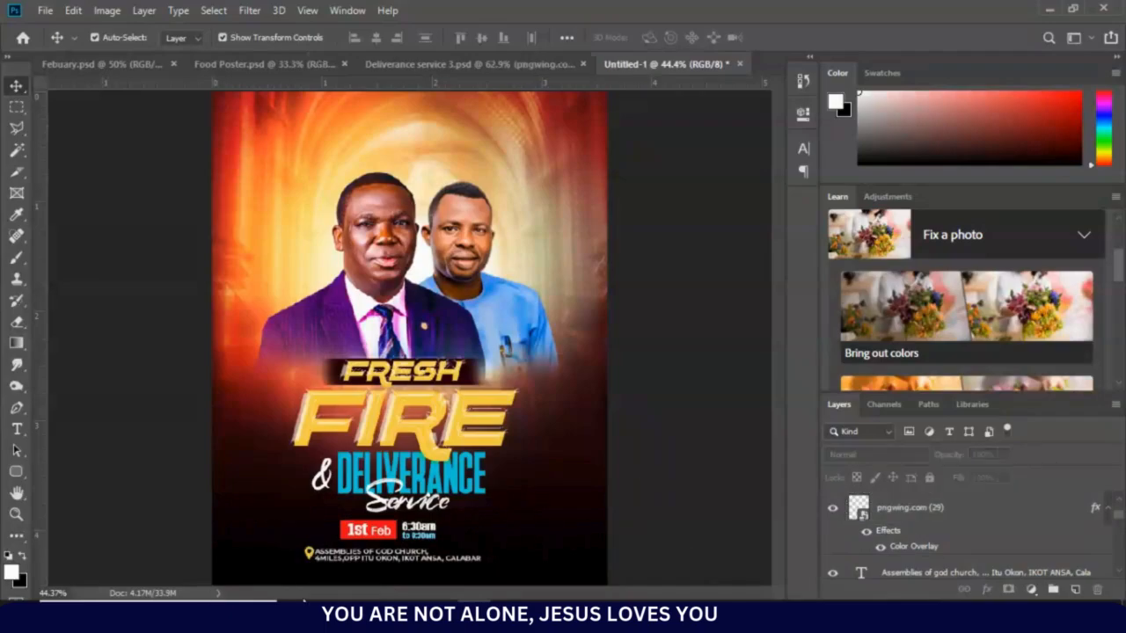
scroll(315, 580, up, 2)
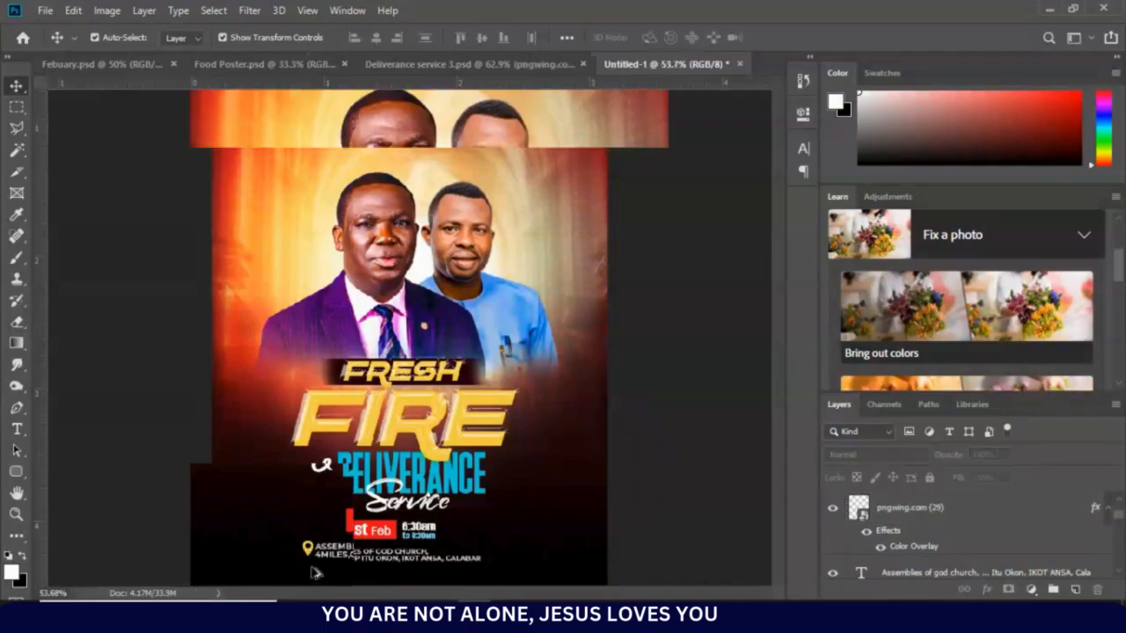
click(308, 552)
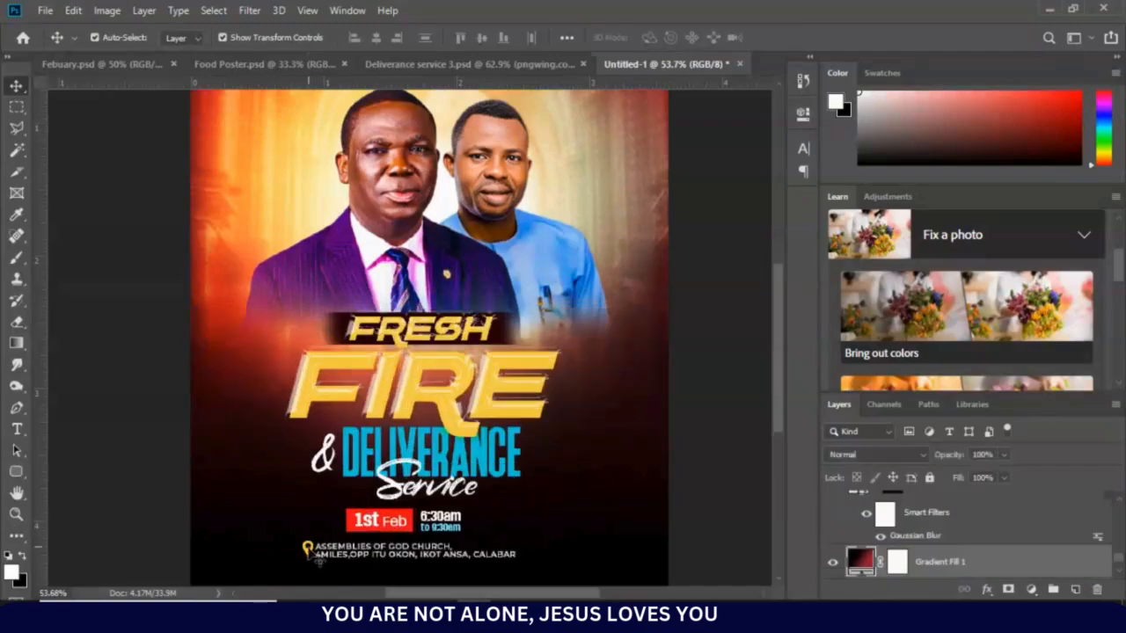
click(308, 554)
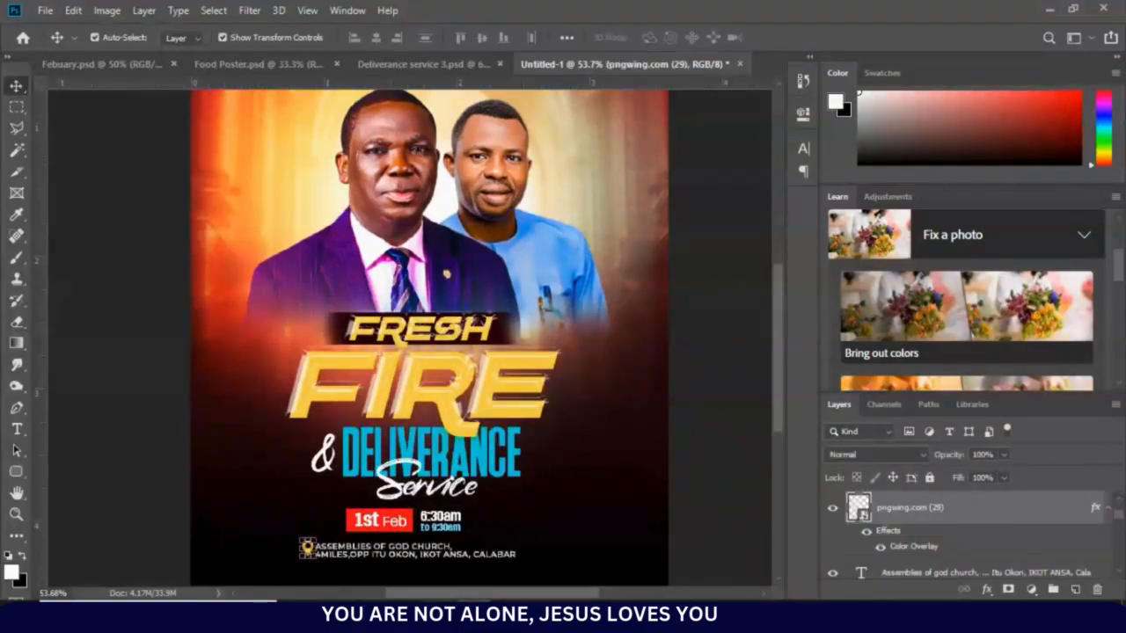
click(442, 617)
click(722, 501)
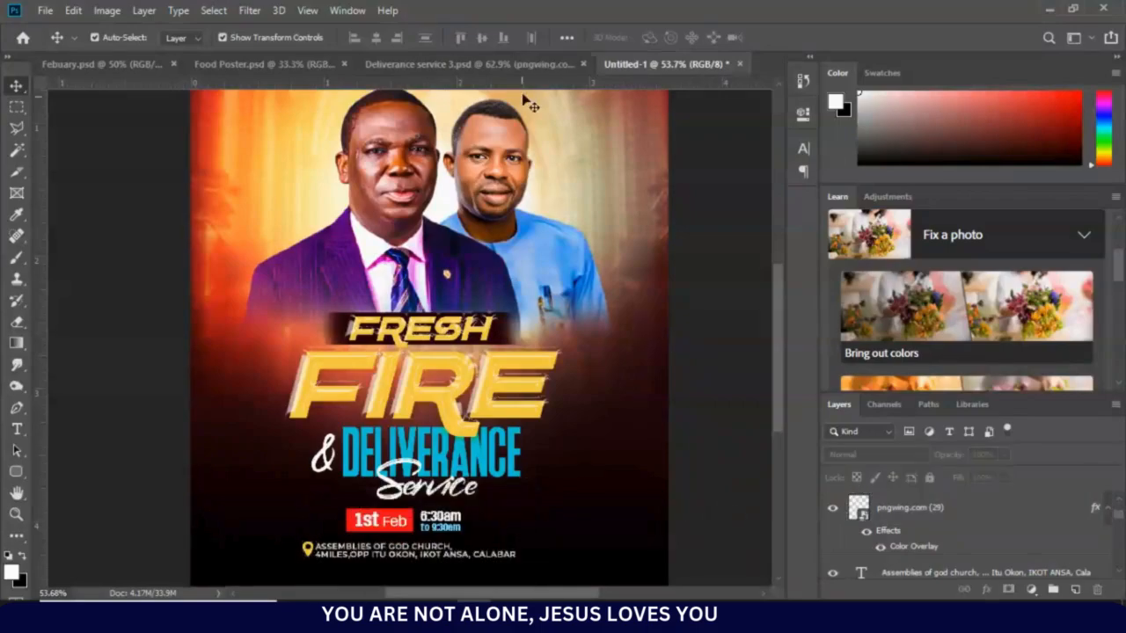
Copy the Host and Guest speaker name texts from Deliverance service 3.psd into Untitled-1, placing them over the two men above the FRESH title
click(521, 64)
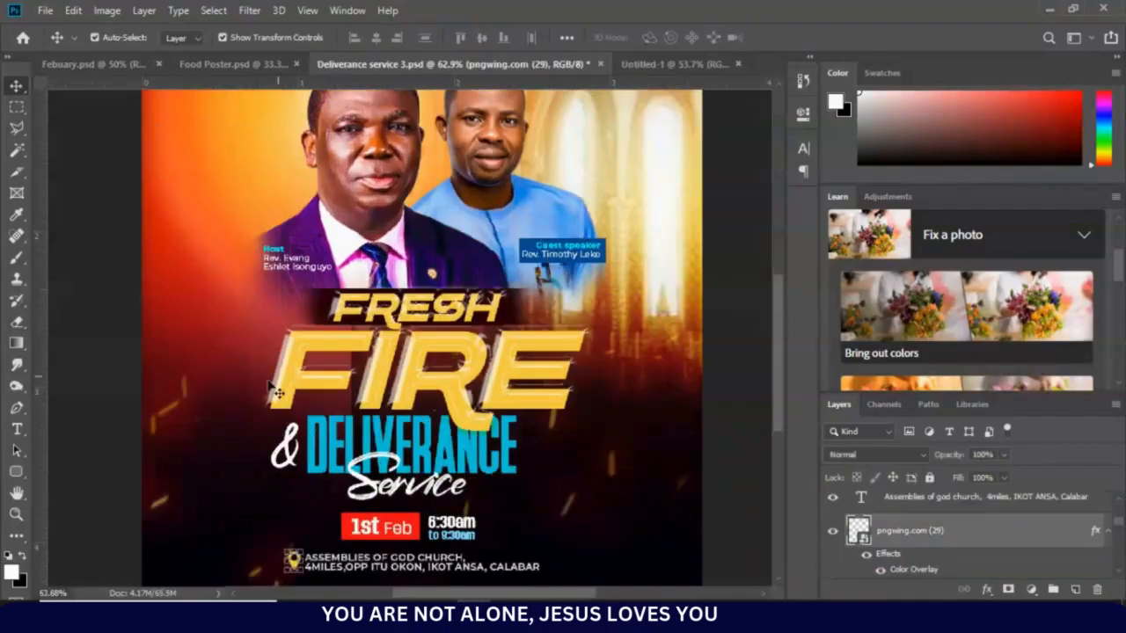
click(318, 262)
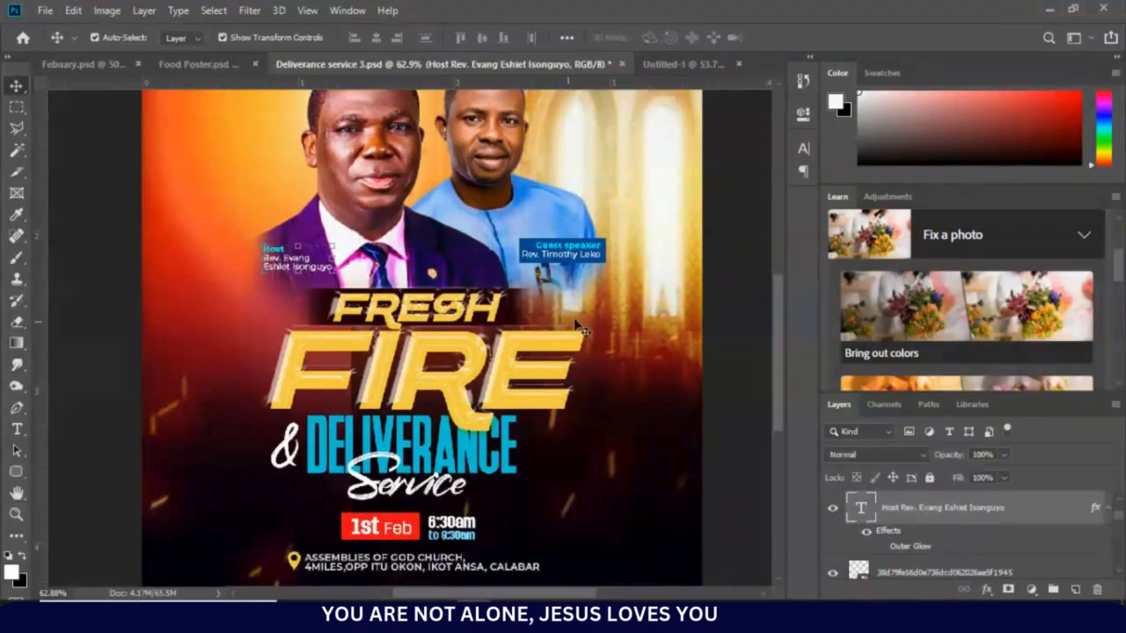
shift+click(556, 255)
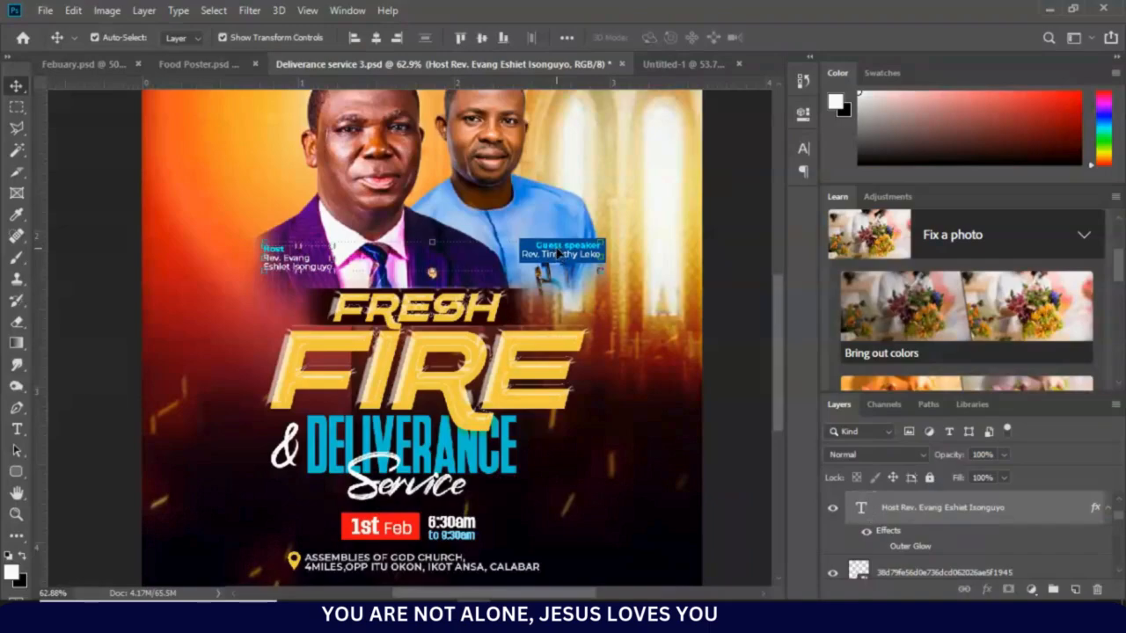
drag(555, 254, 599, 154)
drag(523, 273, 521, 275)
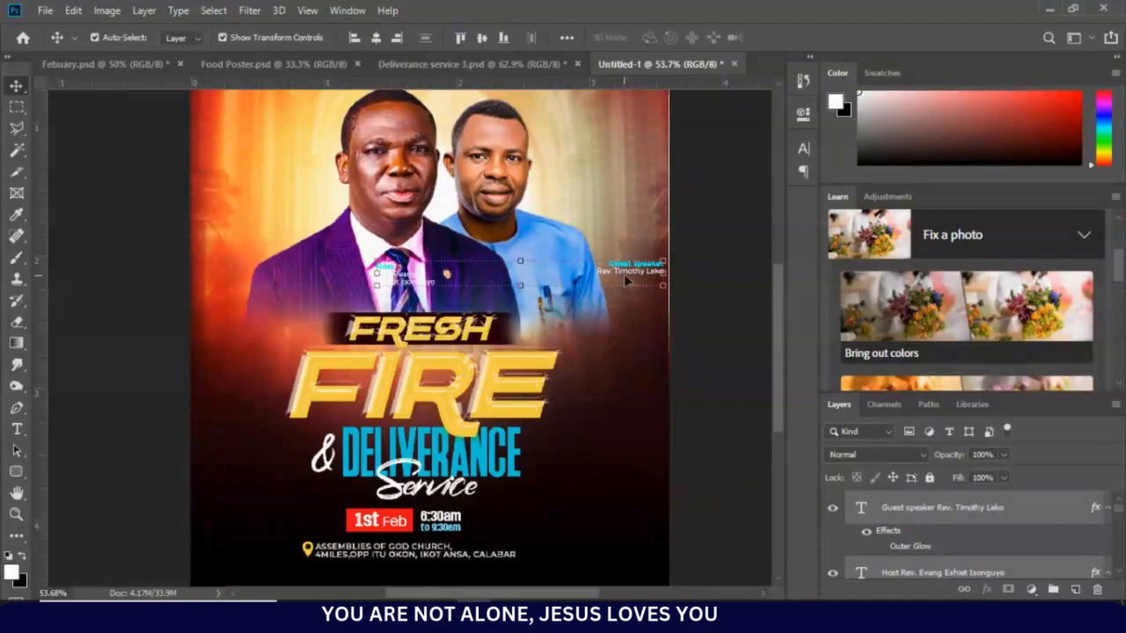
Move the Host and Guest speaker texts together so each sits over its man's chest, just above the FRESH title
key(ctrl+t)
drag(641, 276, 545, 275)
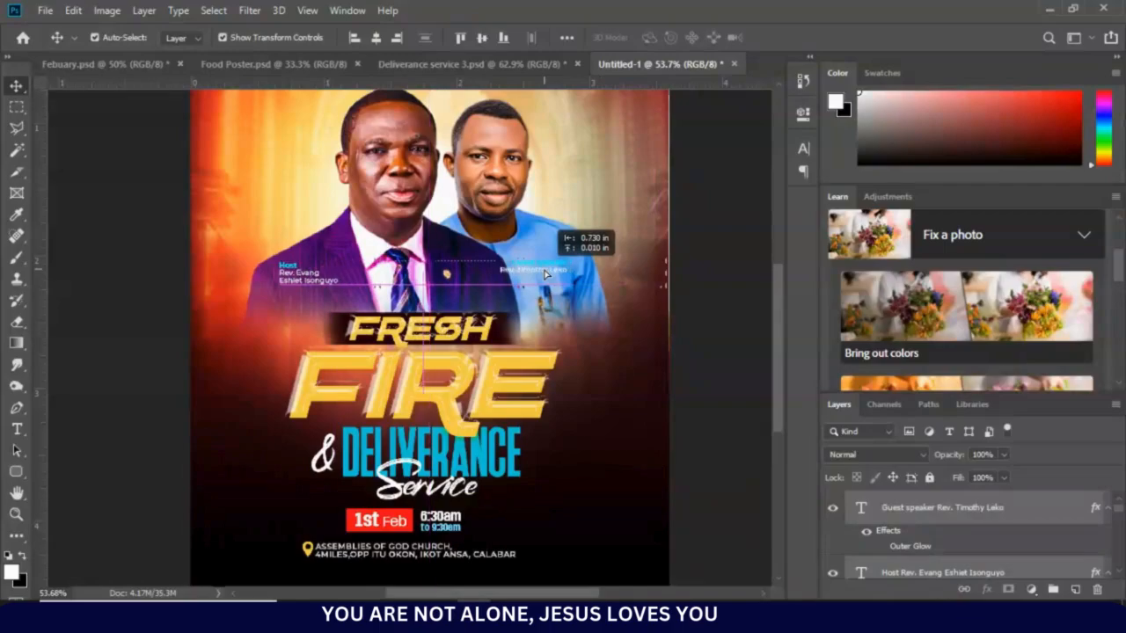
drag(545, 274, 549, 270)
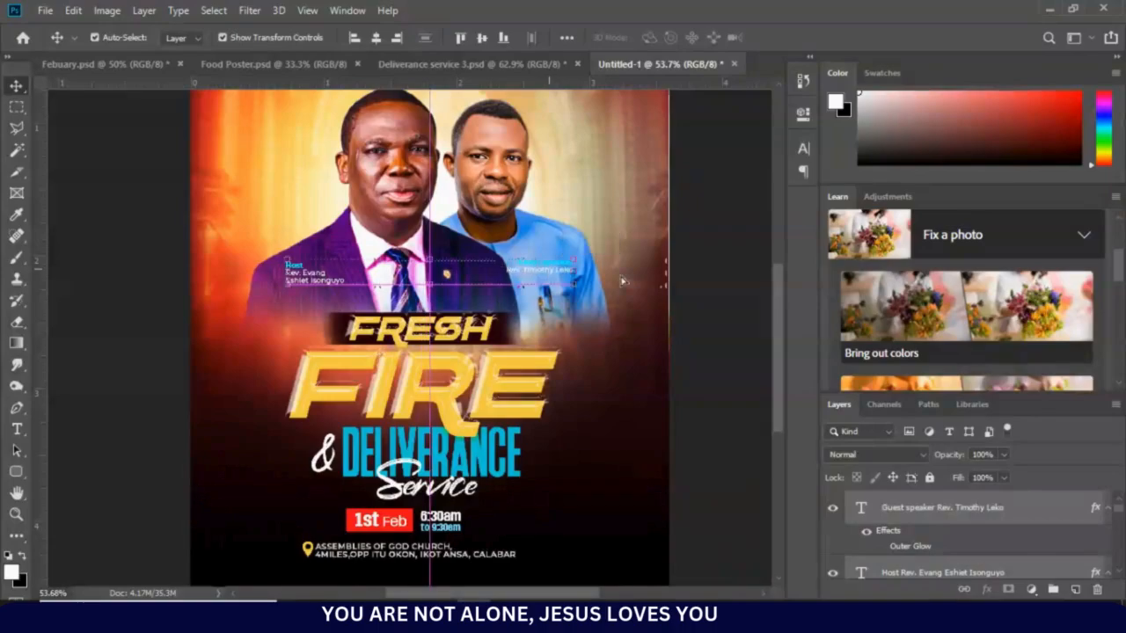
click(736, 314)
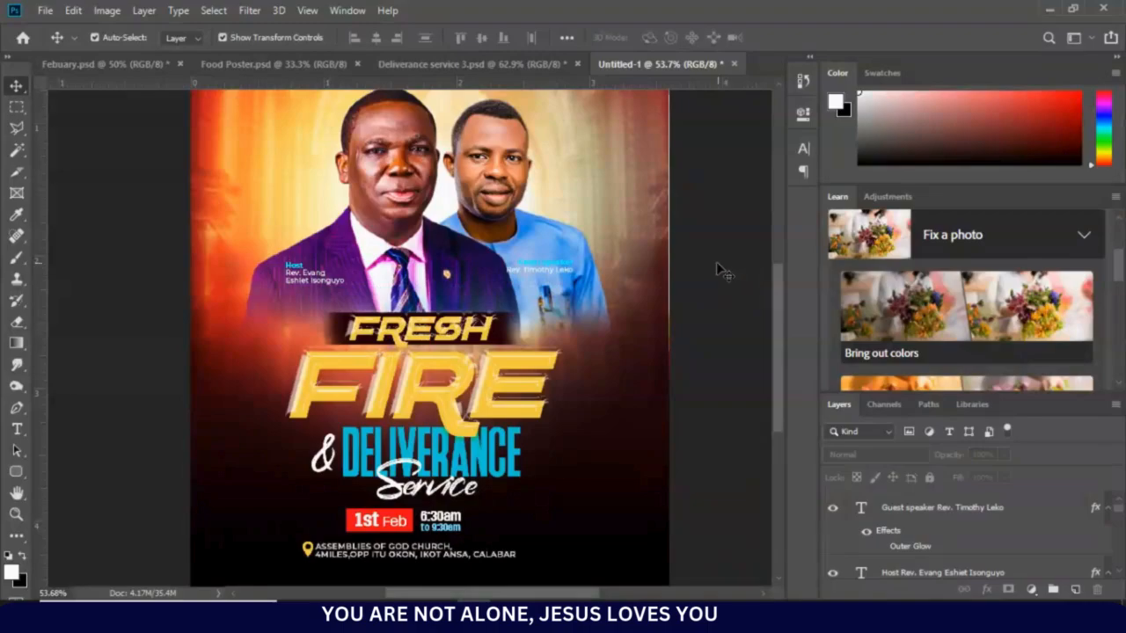
Draw a white rounded rectangle about 183 x 48 px with a 10 px radius behind the Guest speaker text, above the guest's photo layer
click(497, 57)
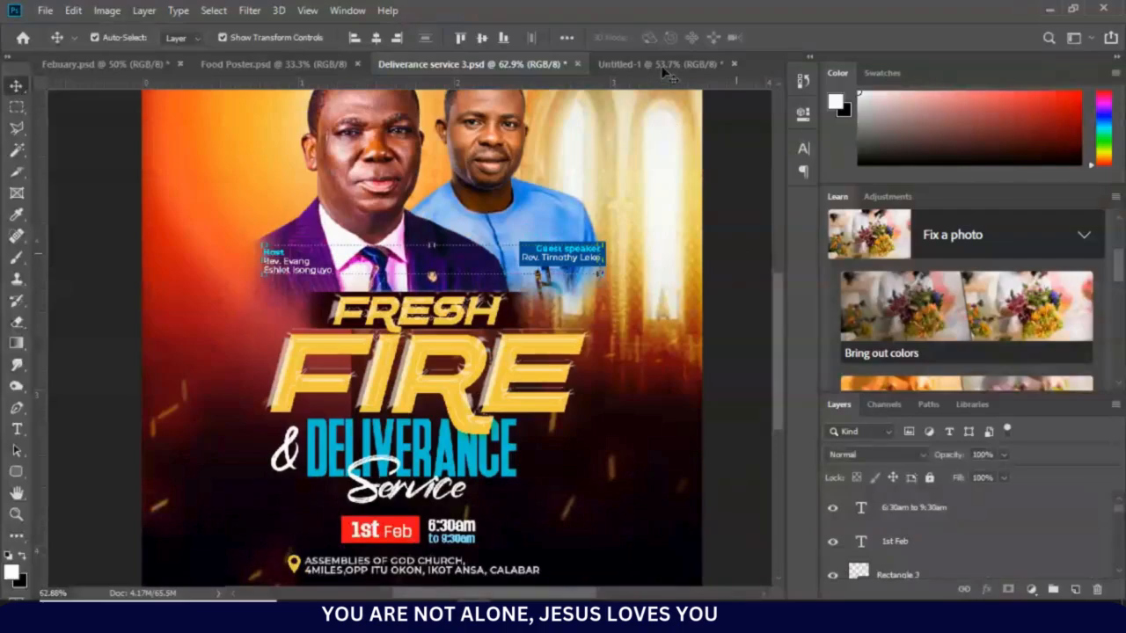
click(652, 58)
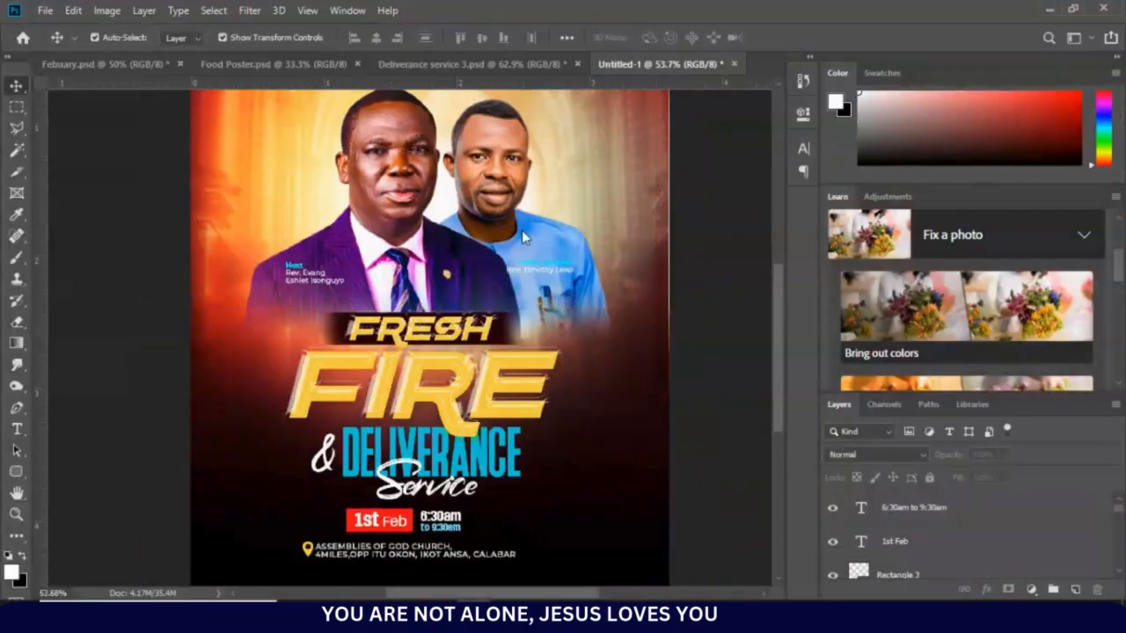
click(532, 246)
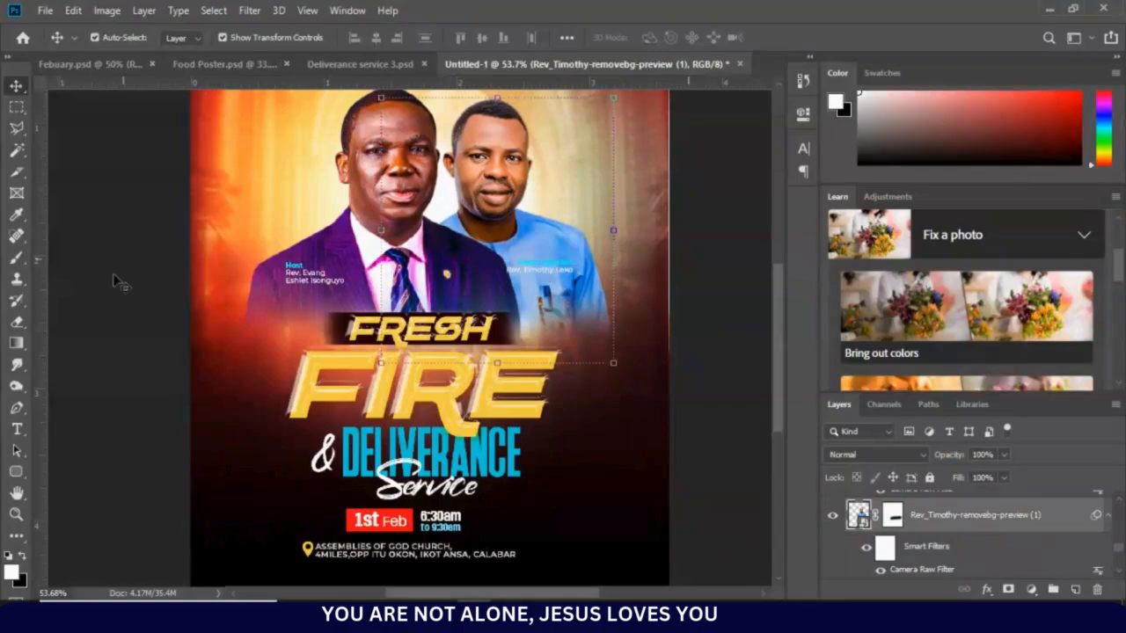
click(17, 473)
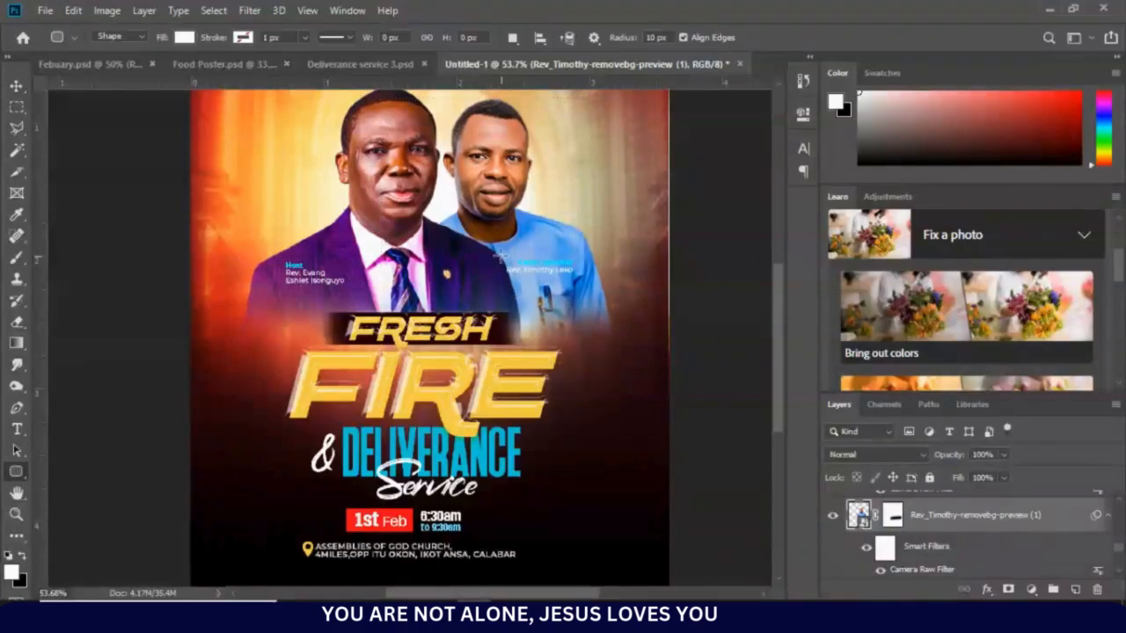
drag(499, 255, 582, 277)
key(v)
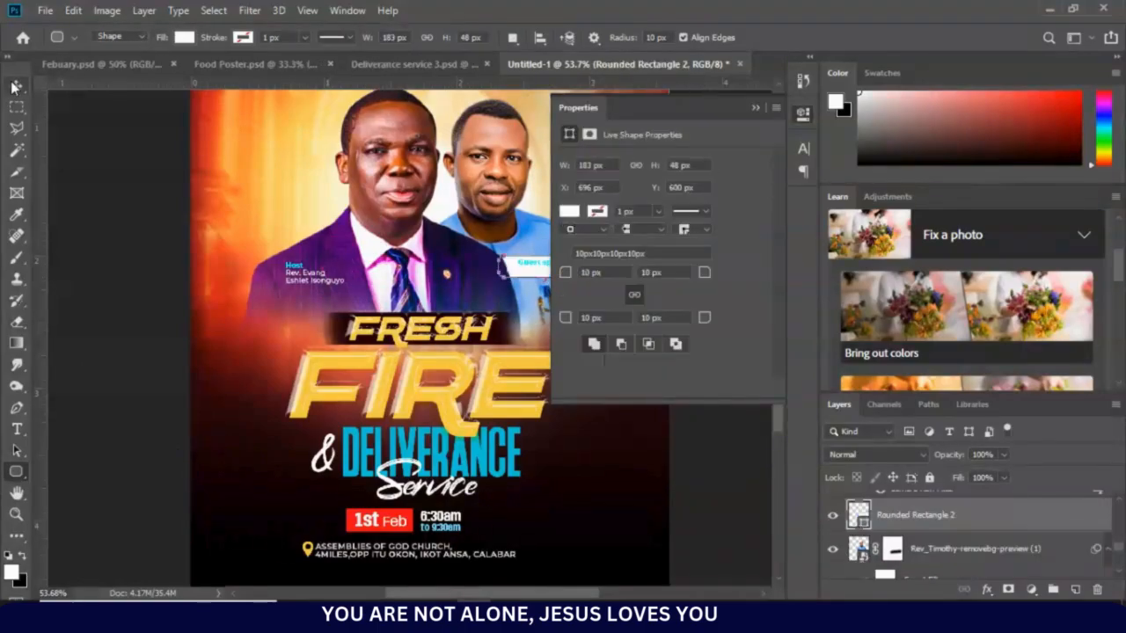
click(755, 107)
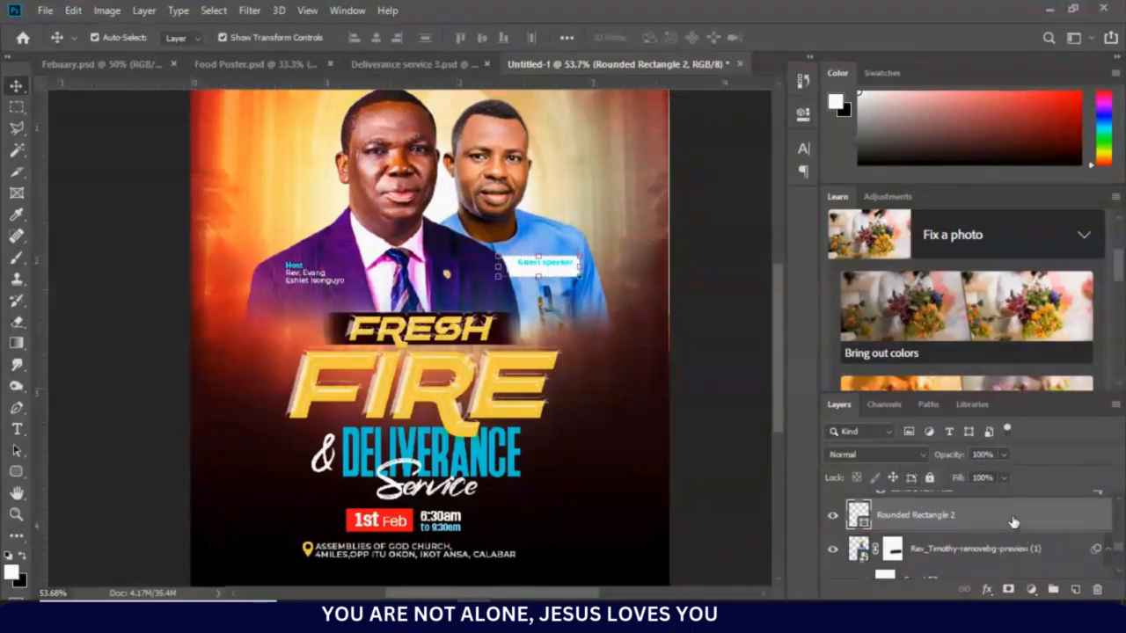
drag(1014, 524, 955, 546)
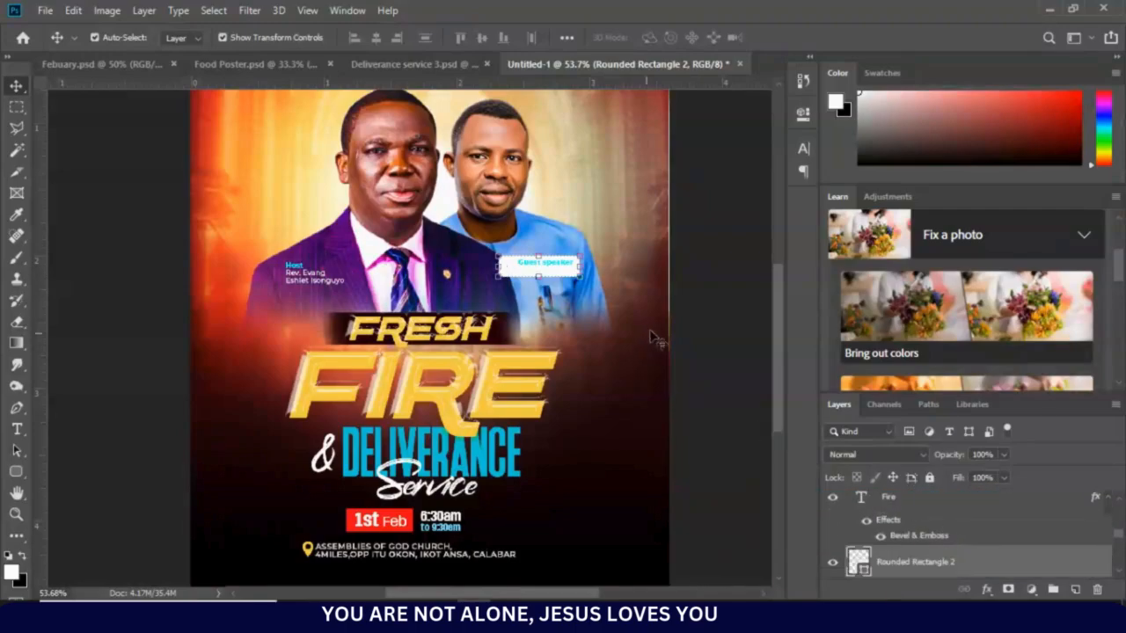
click(526, 280)
click(525, 280)
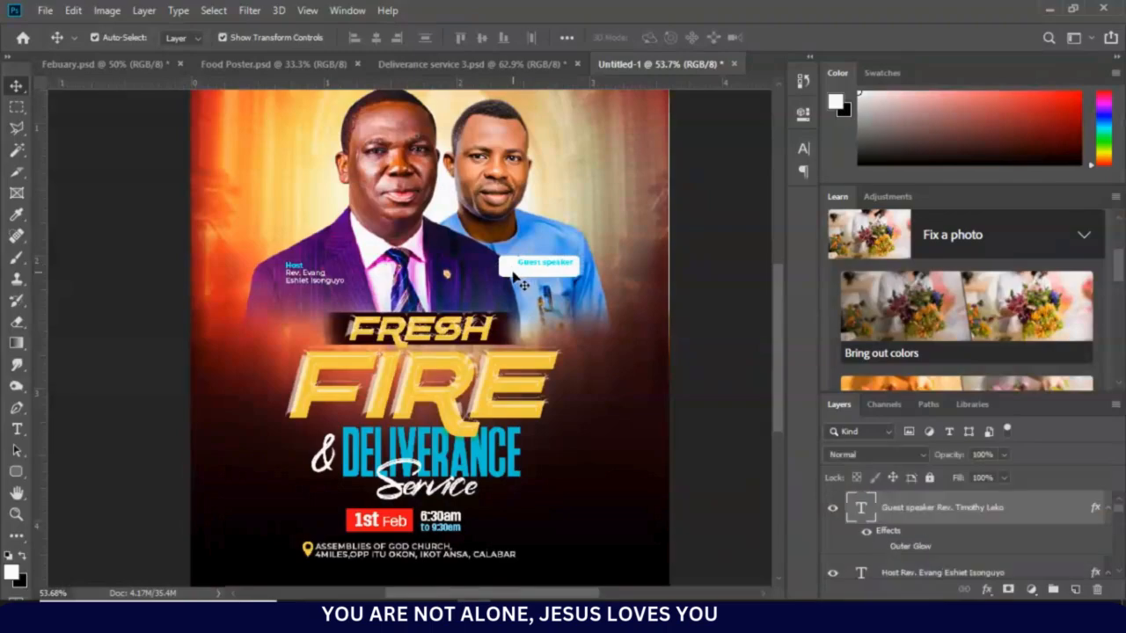
Recolour the rounded rectangle behind the Guest speaker text to blue 212cbd, using the label in Deliverance service 3.psd as reference
click(402, 65)
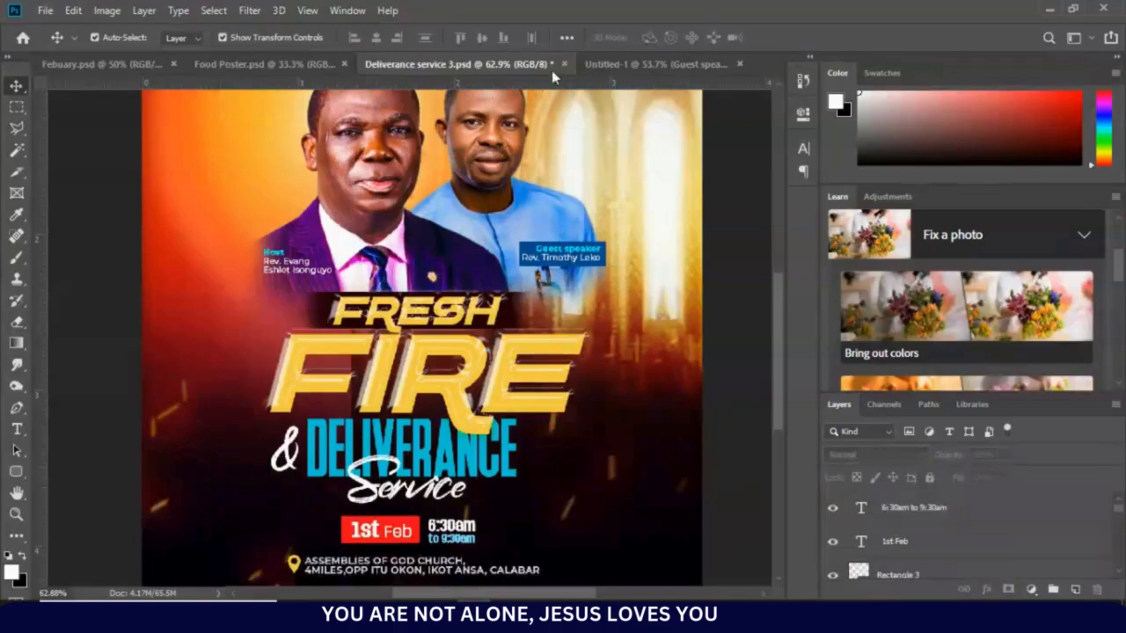
click(631, 64)
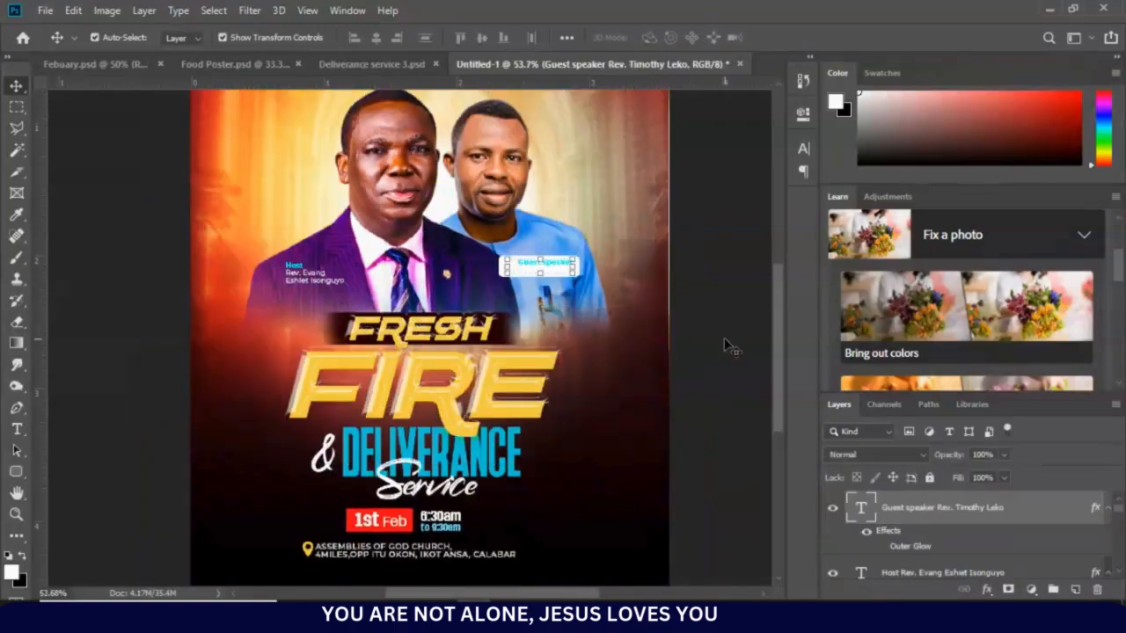
click(509, 273)
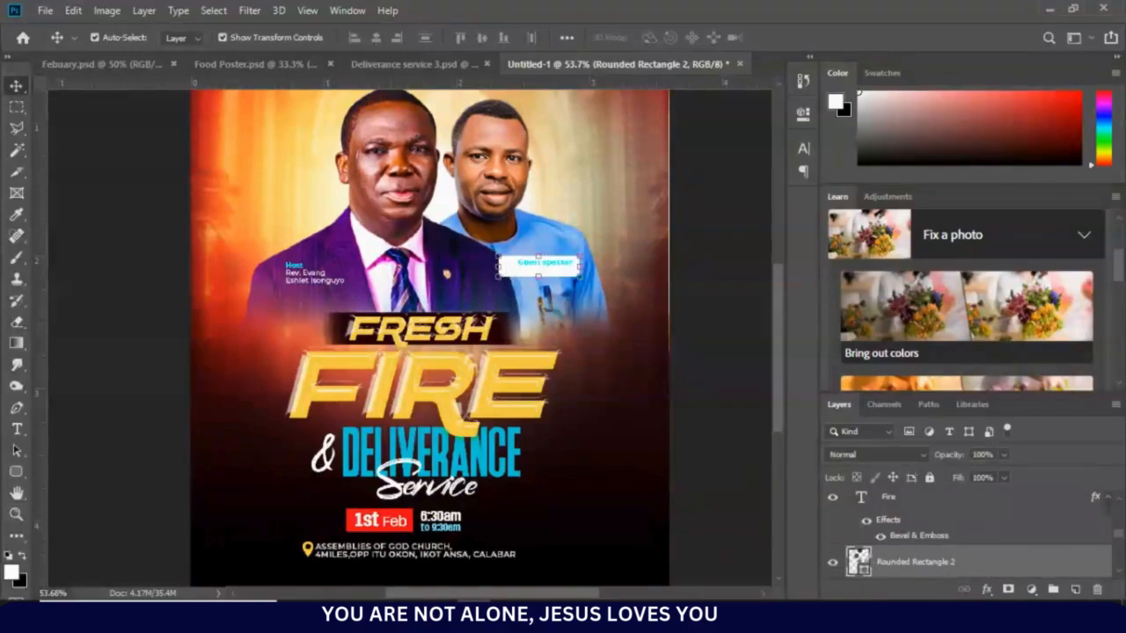
double_click(857, 561)
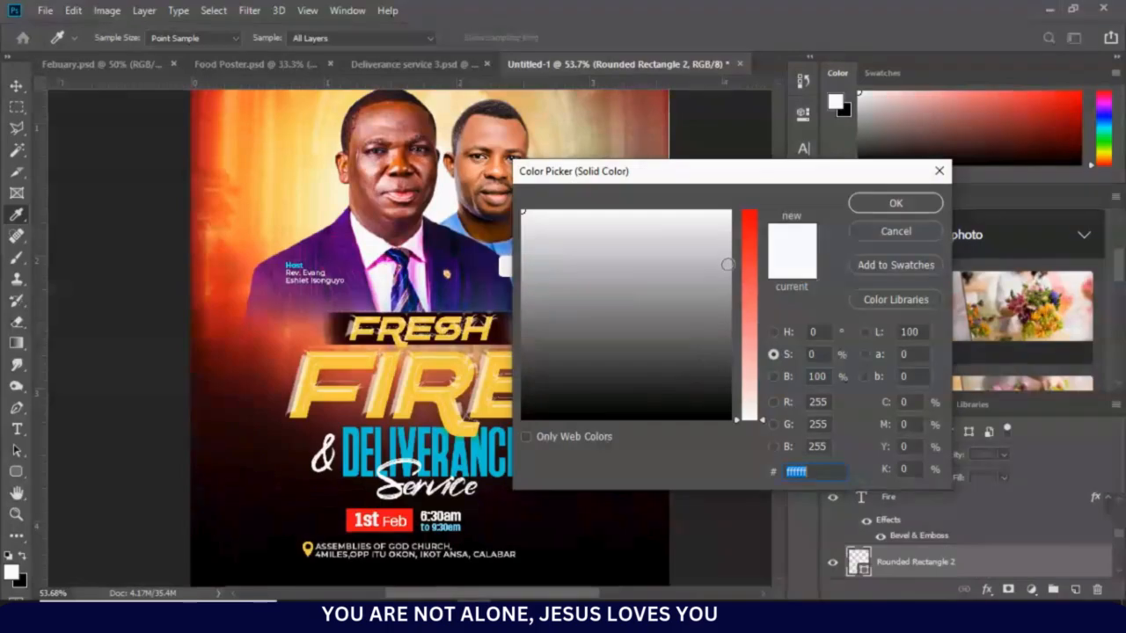
click(748, 252)
click(656, 254)
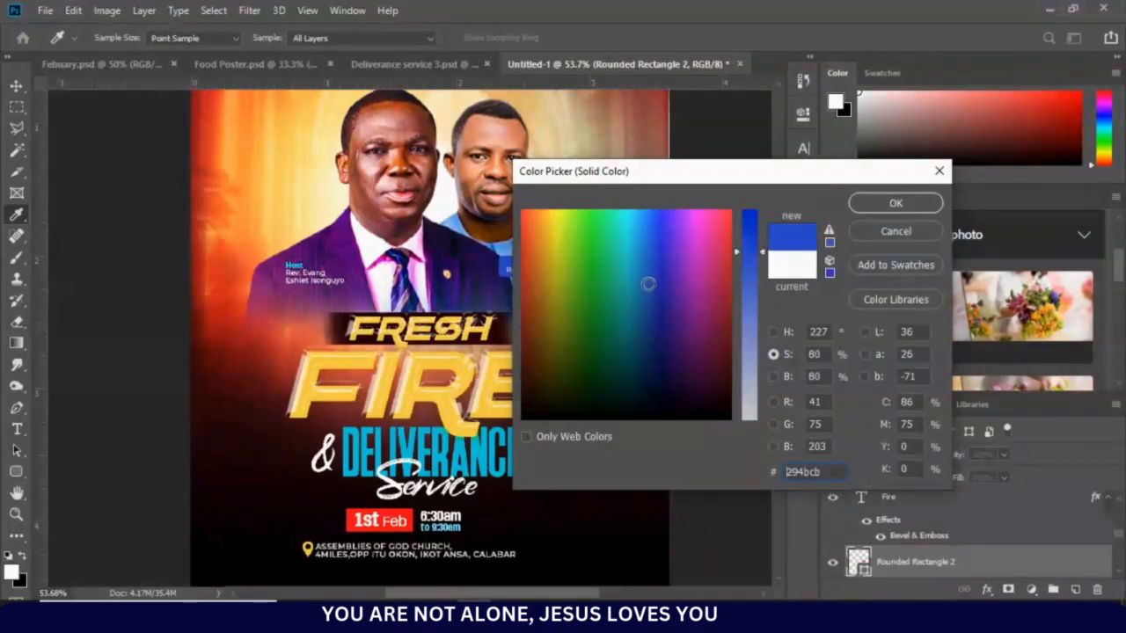
click(655, 292)
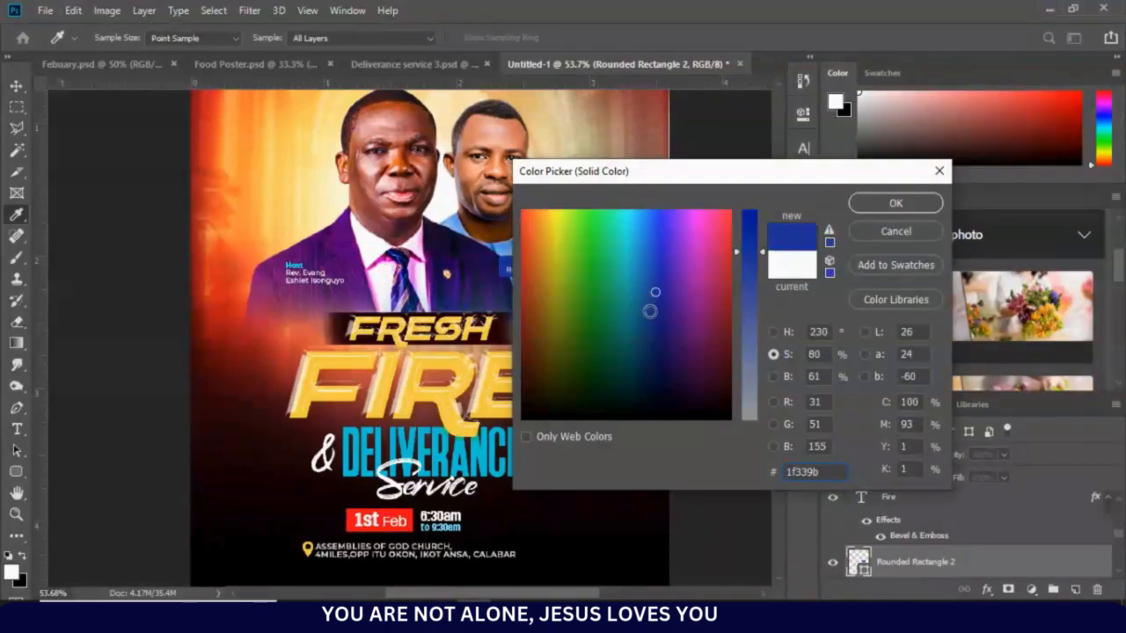
click(667, 324)
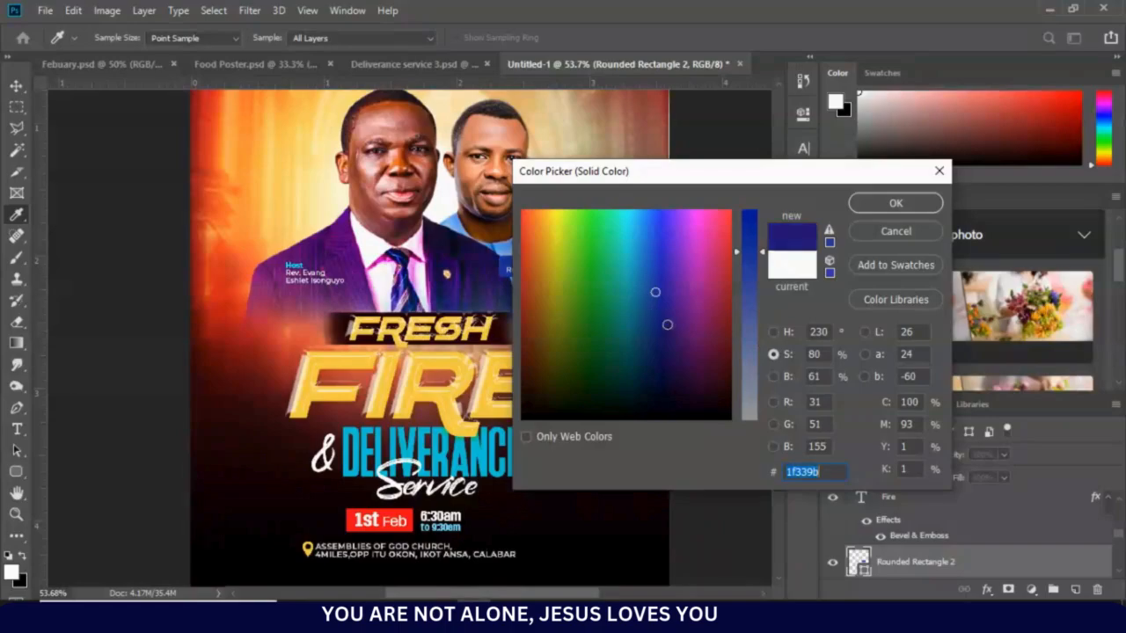
click(745, 296)
drag(739, 180, 835, 203)
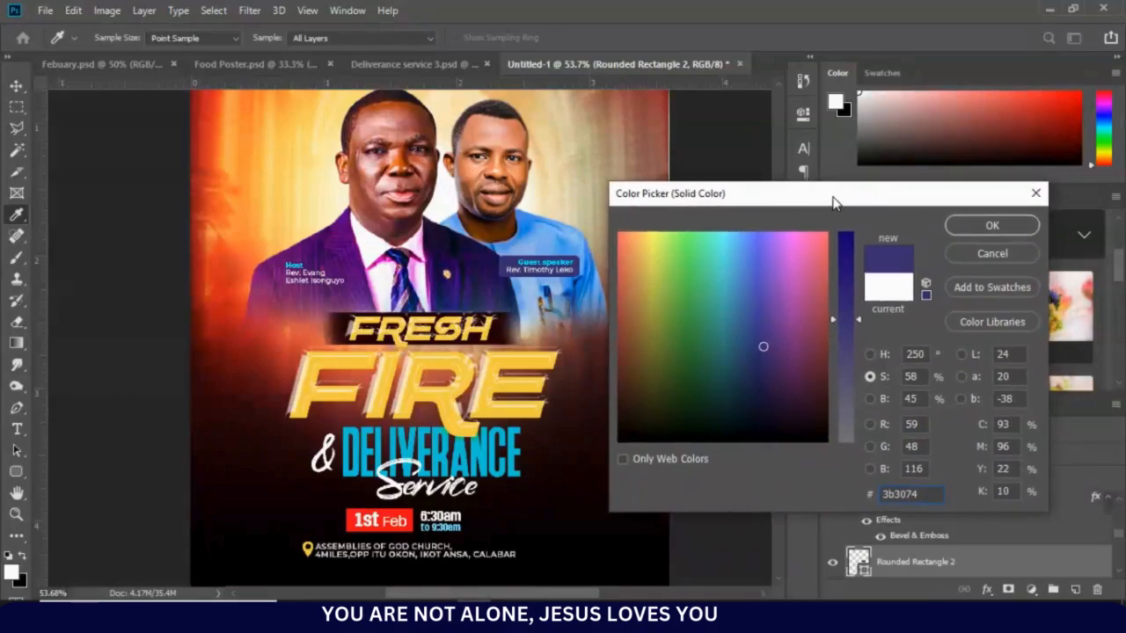
click(842, 271)
click(755, 287)
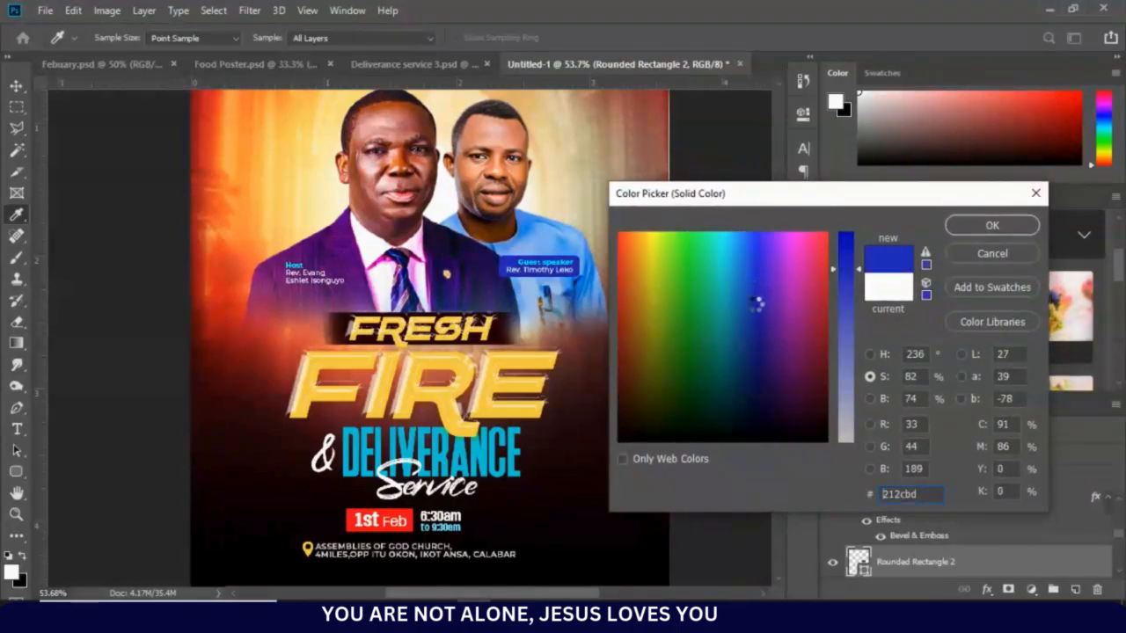
click(992, 227)
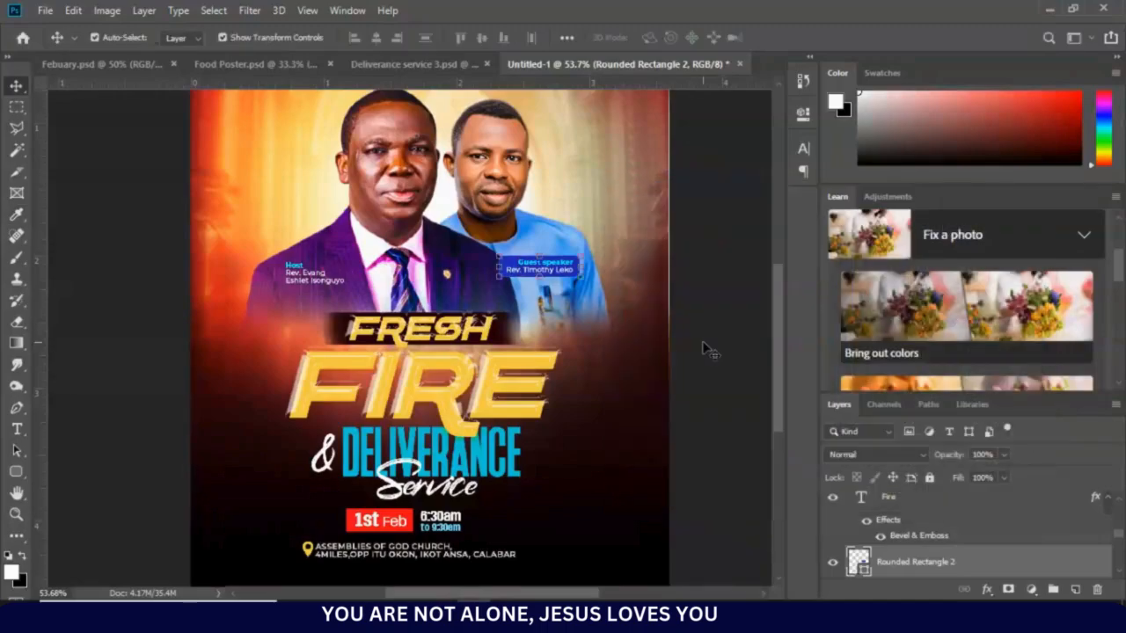
click(704, 349)
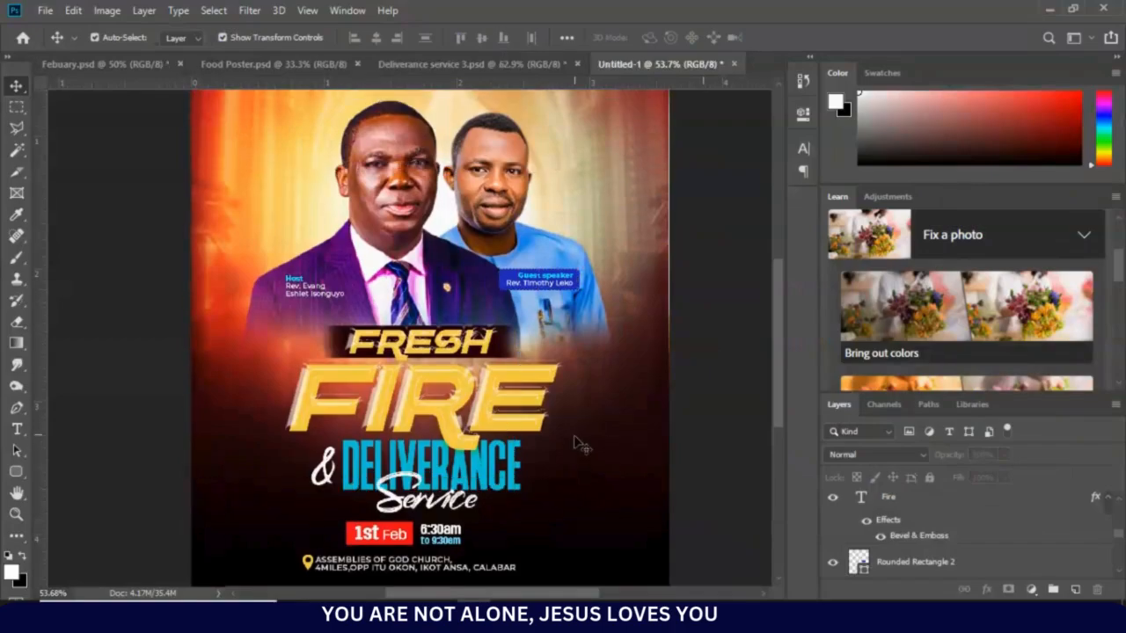
Copy the church logo, its address text and the PRESENTS line from Deliverance service 3.psd into Untitled-1, placing them above the two men
scroll(578, 444, down, 2)
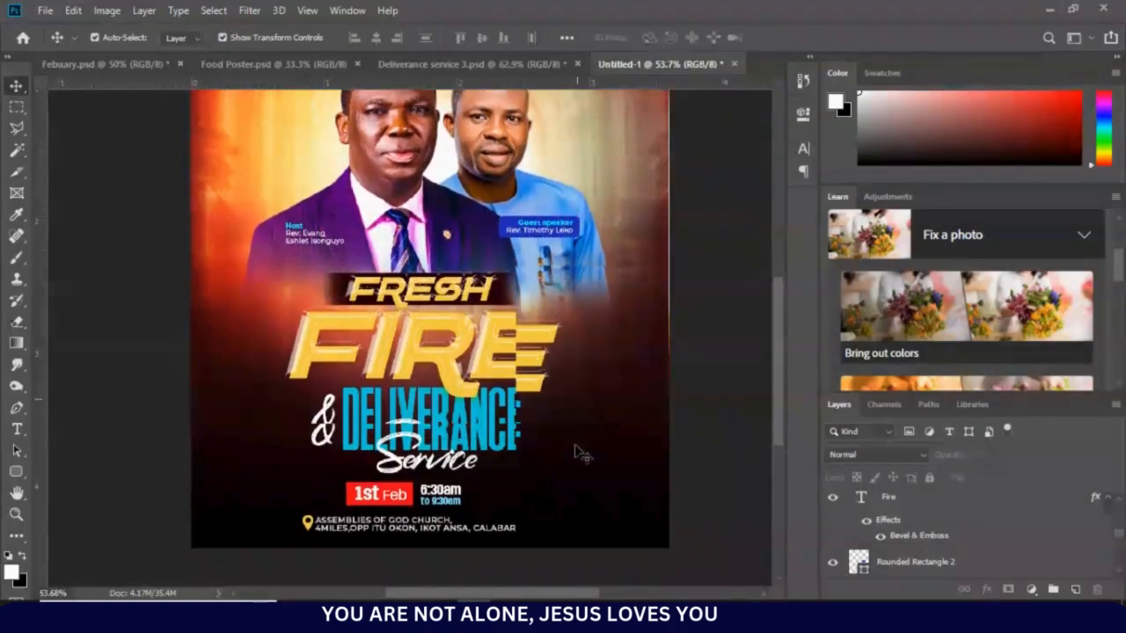
scroll(502, 439, down, 3)
scroll(490, 435, down, 2)
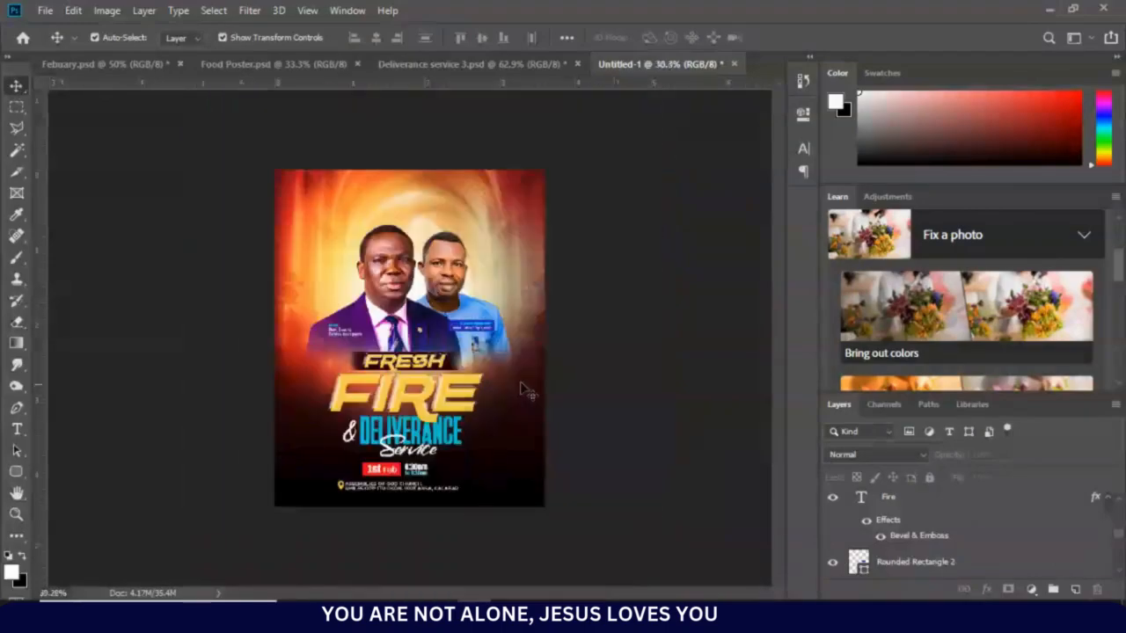
click(432, 62)
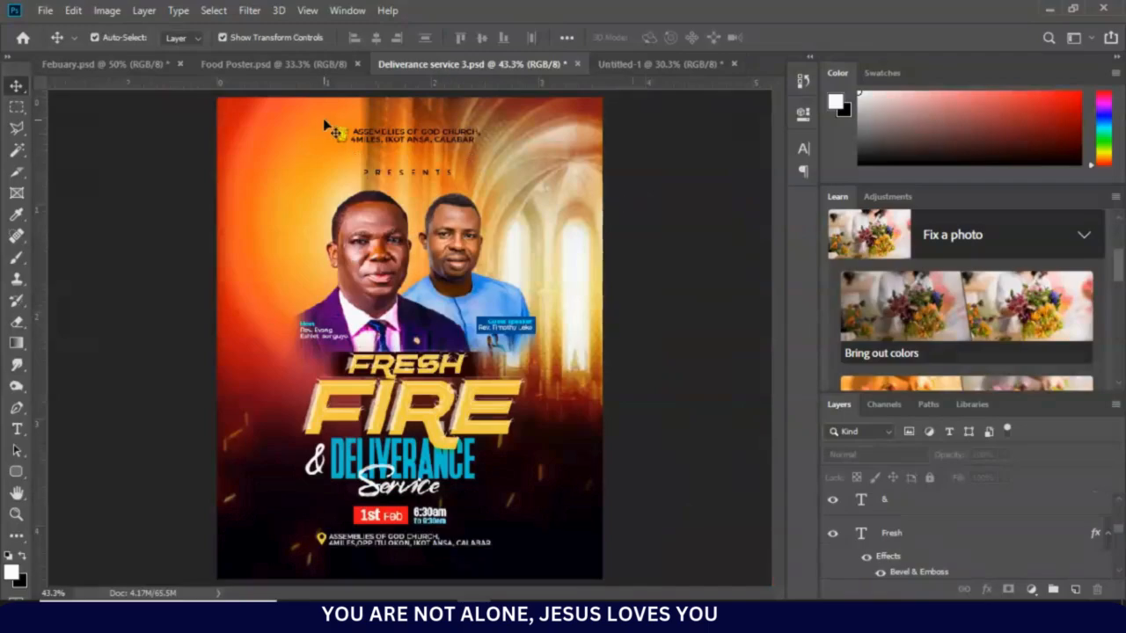
click(342, 141)
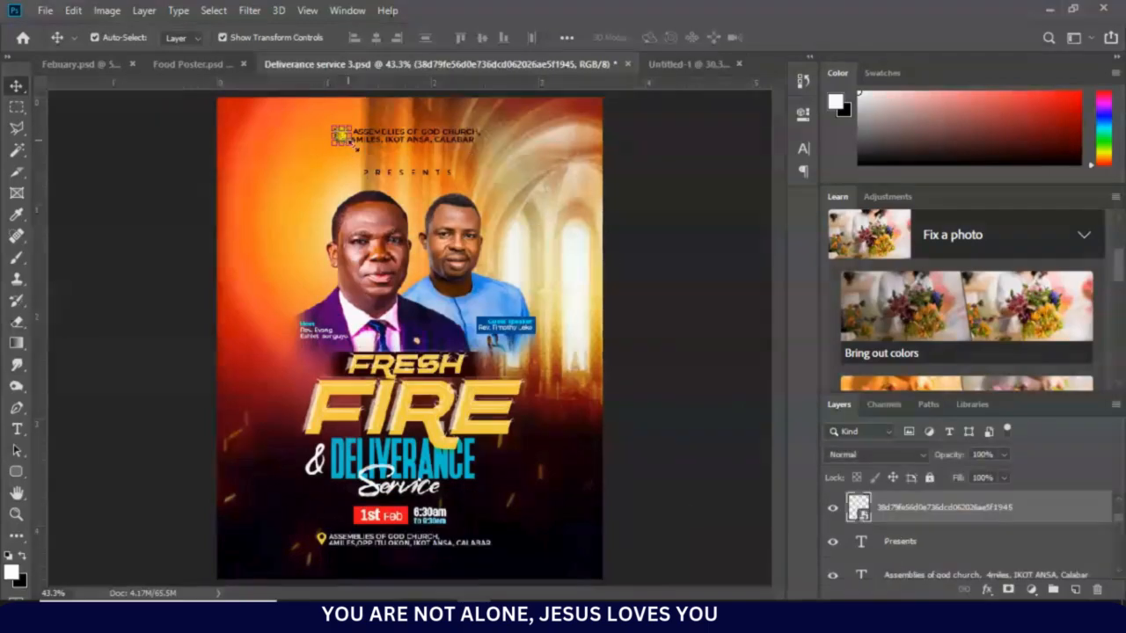
shift+click(443, 138)
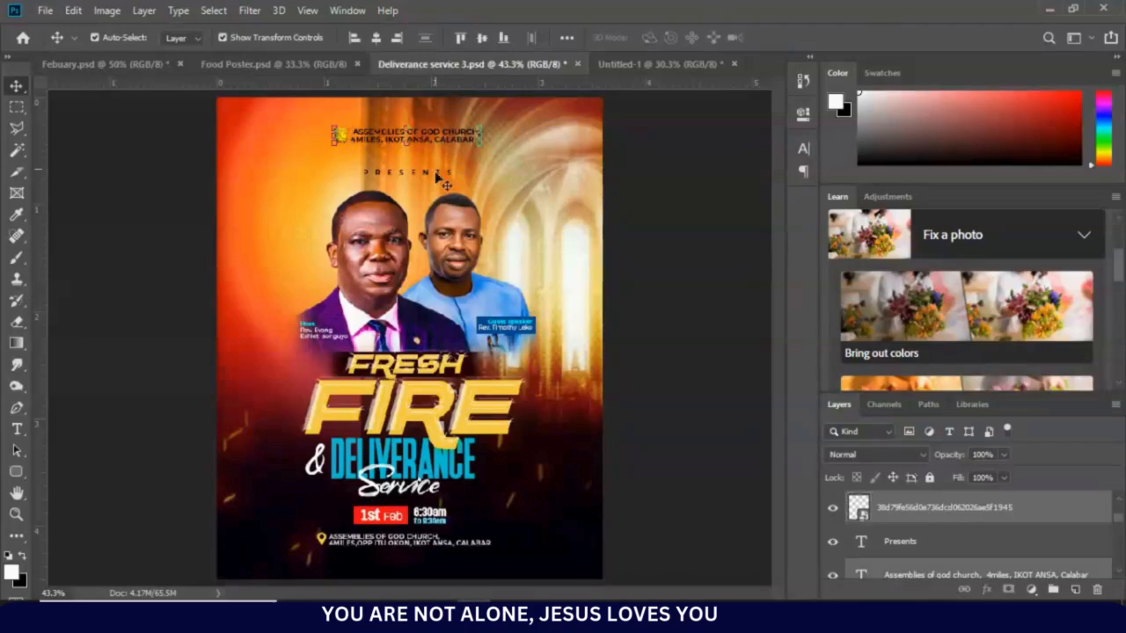
shift+click(438, 173)
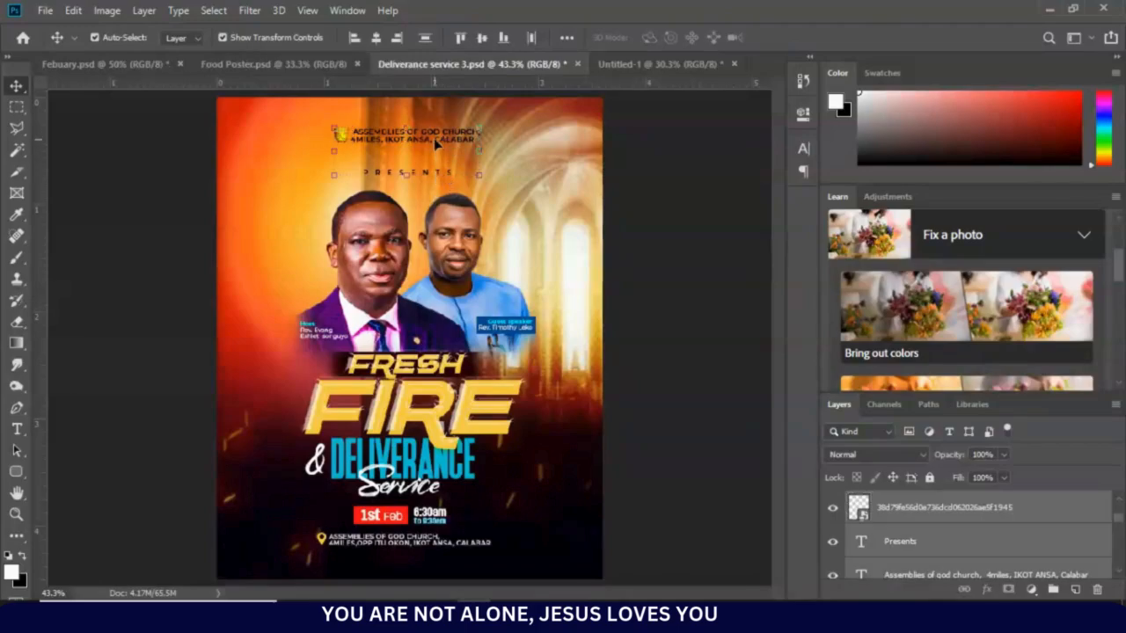
drag(440, 144, 421, 207)
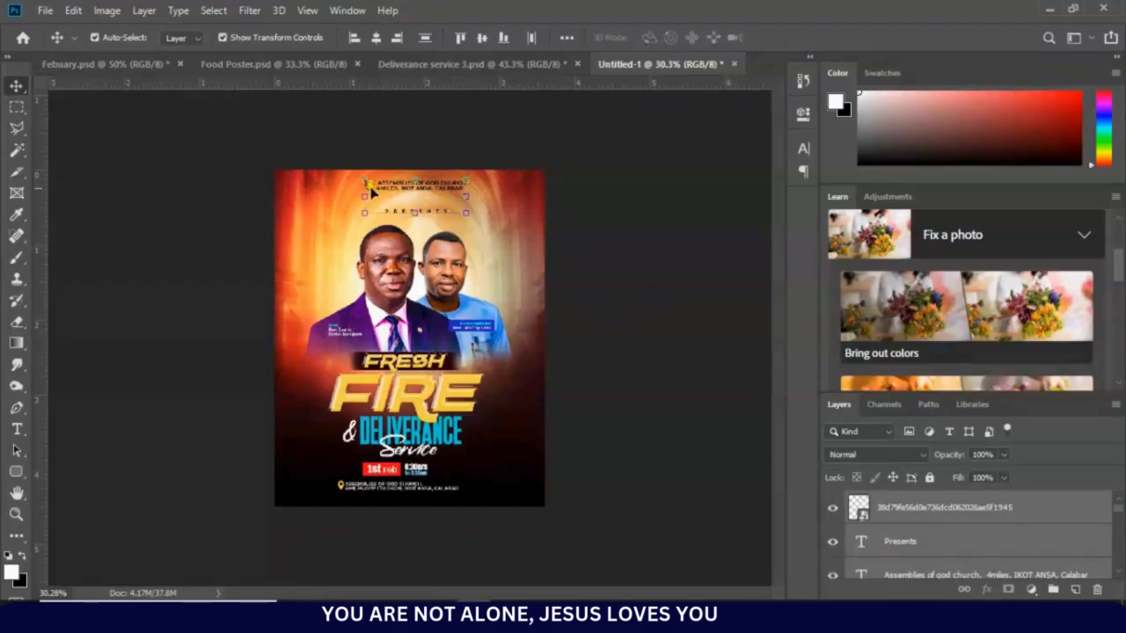
click(194, 152)
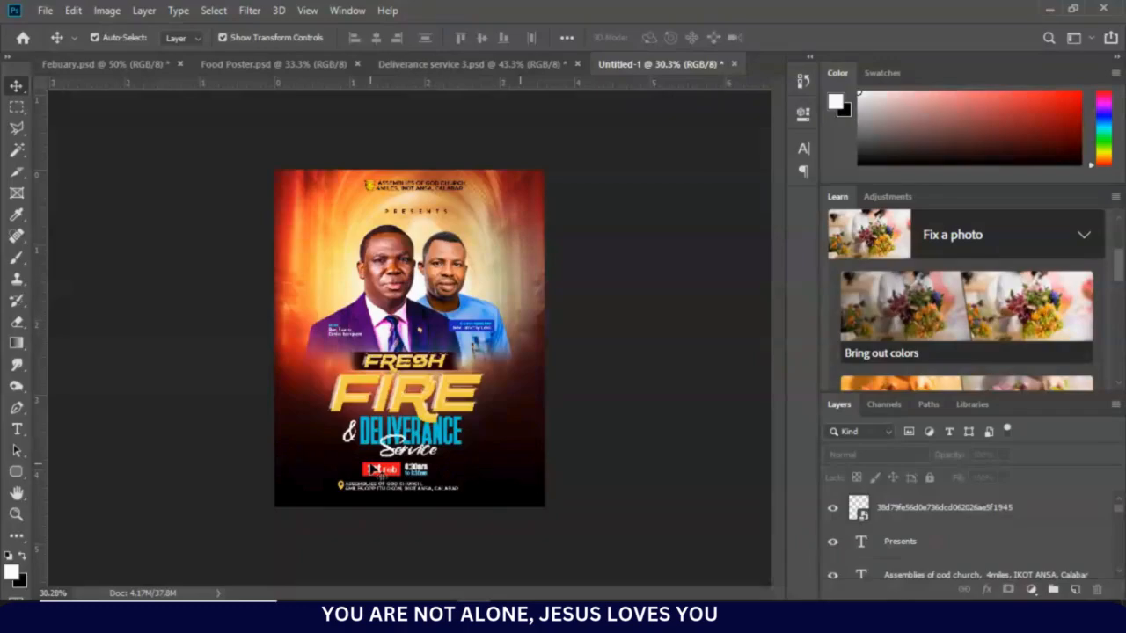
Copy the fireflies image layer from Deliverance service 3.psd into Untitled-1, placing it over the dark lower part of the flyer
click(507, 62)
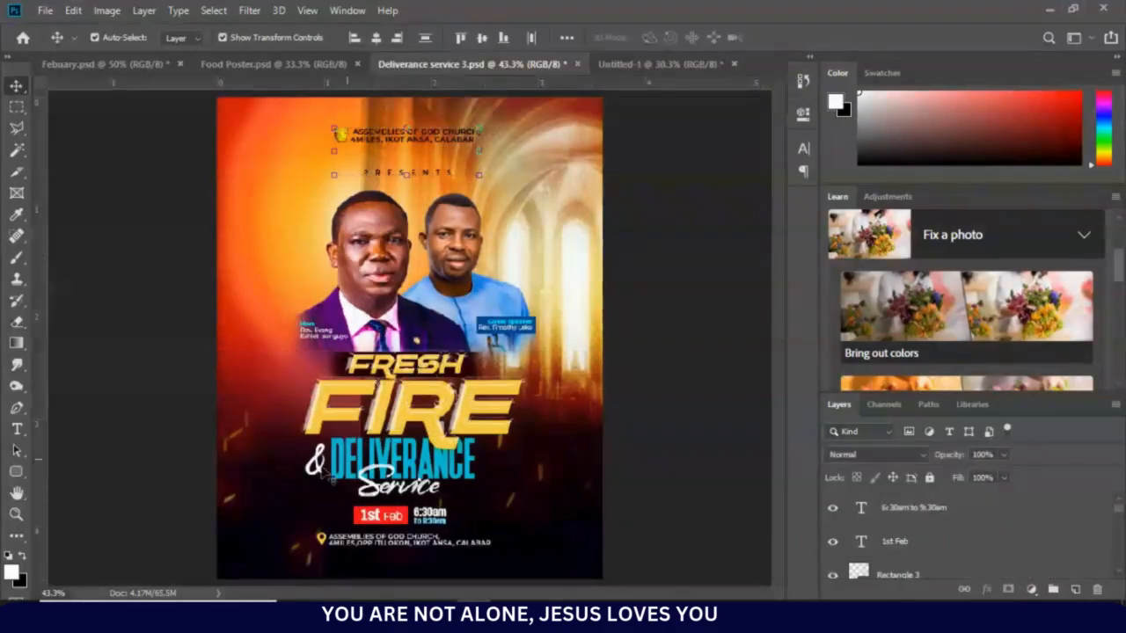
click(233, 439)
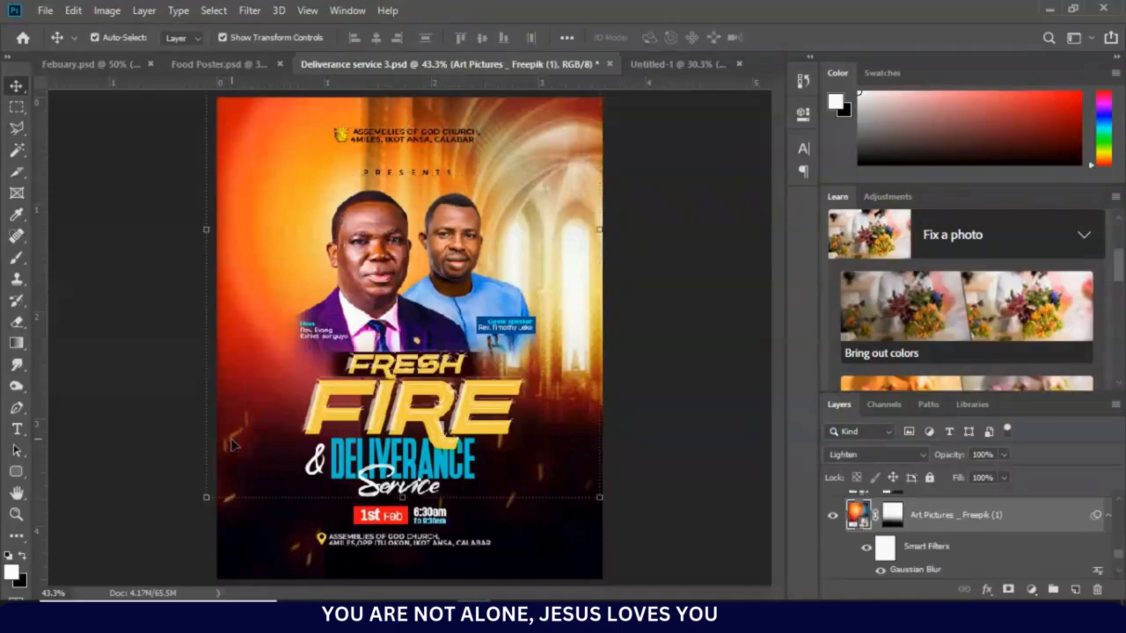
click(242, 506)
drag(242, 503, 332, 458)
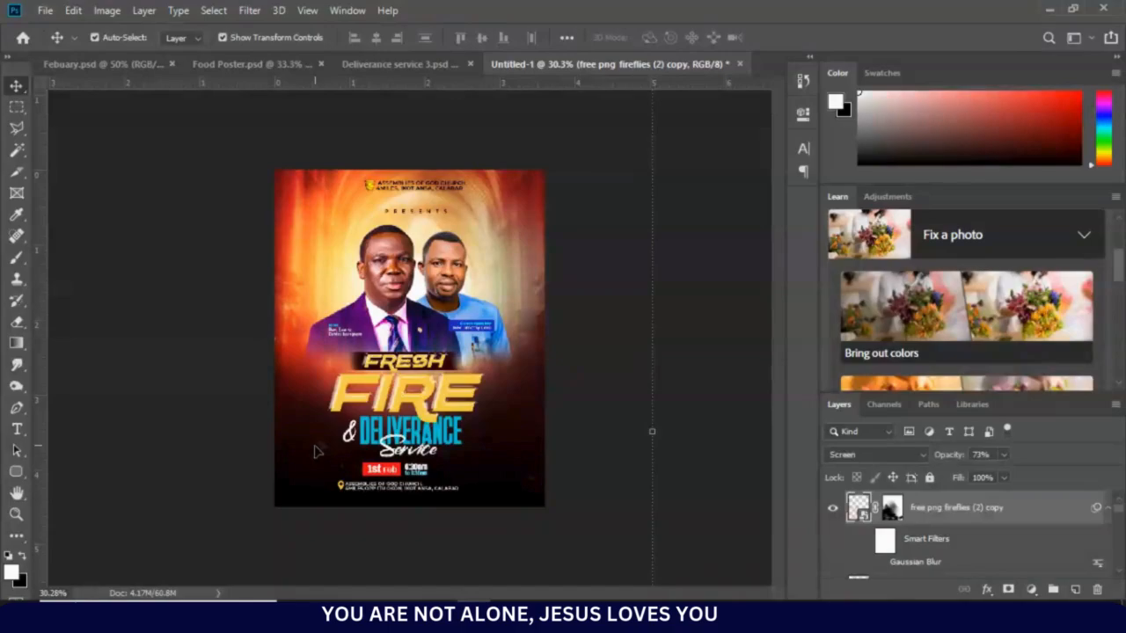
drag(316, 459, 317, 476)
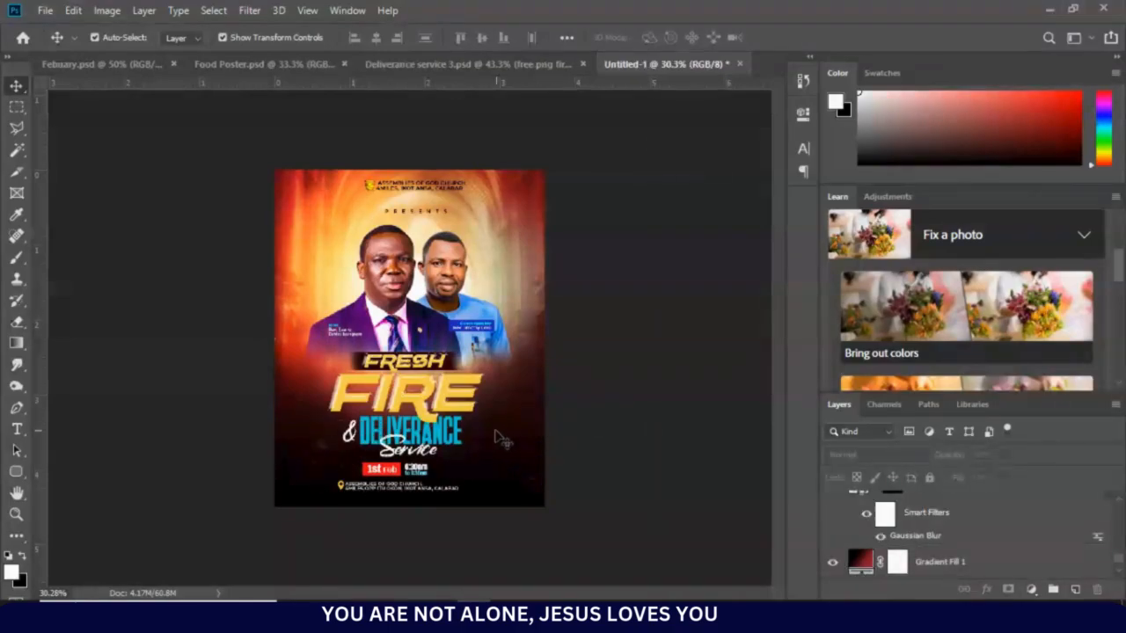
scroll(336, 398, up, 5)
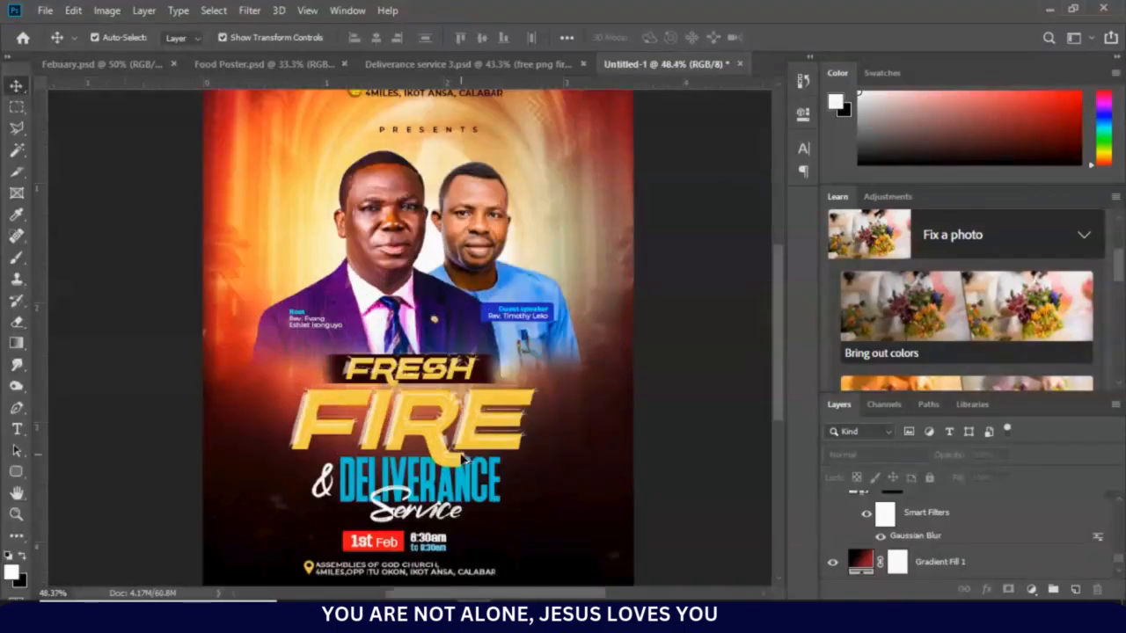
Move the flyer's header, photos, titles, labels and effects together slightly right and up to centre the layout on the canvas
scroll(466, 444, down, 2)
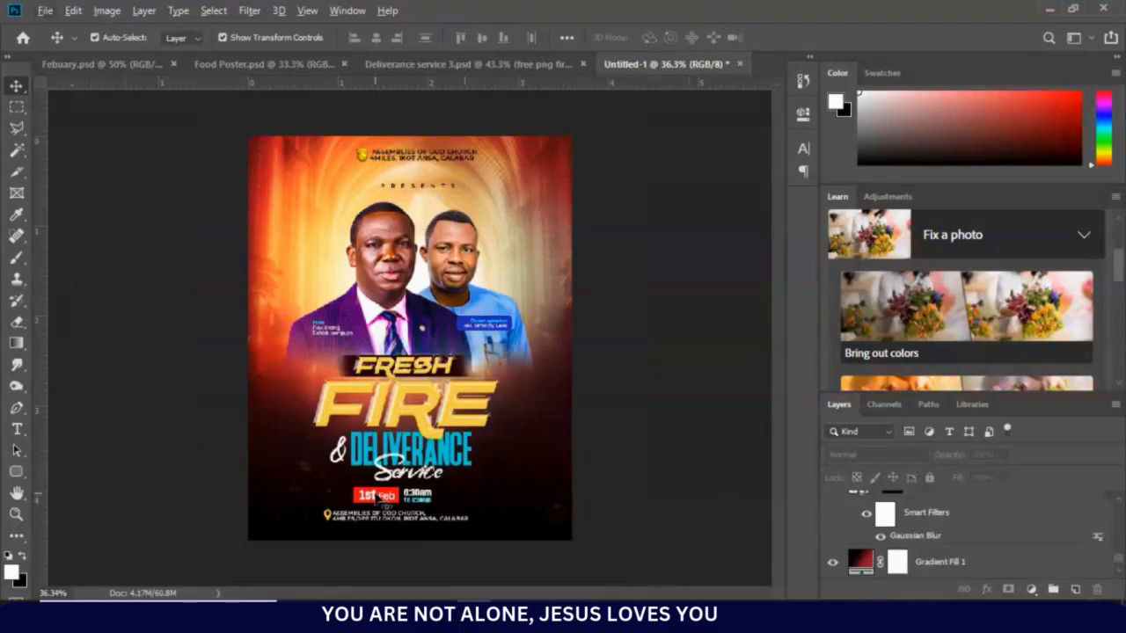
click(379, 498)
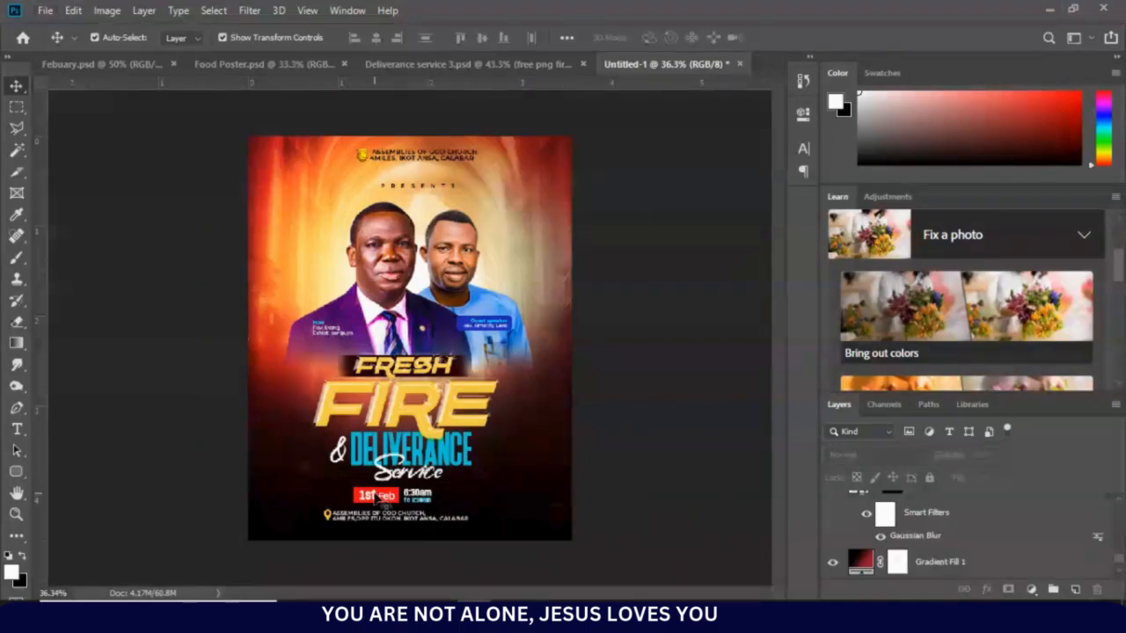
click(652, 433)
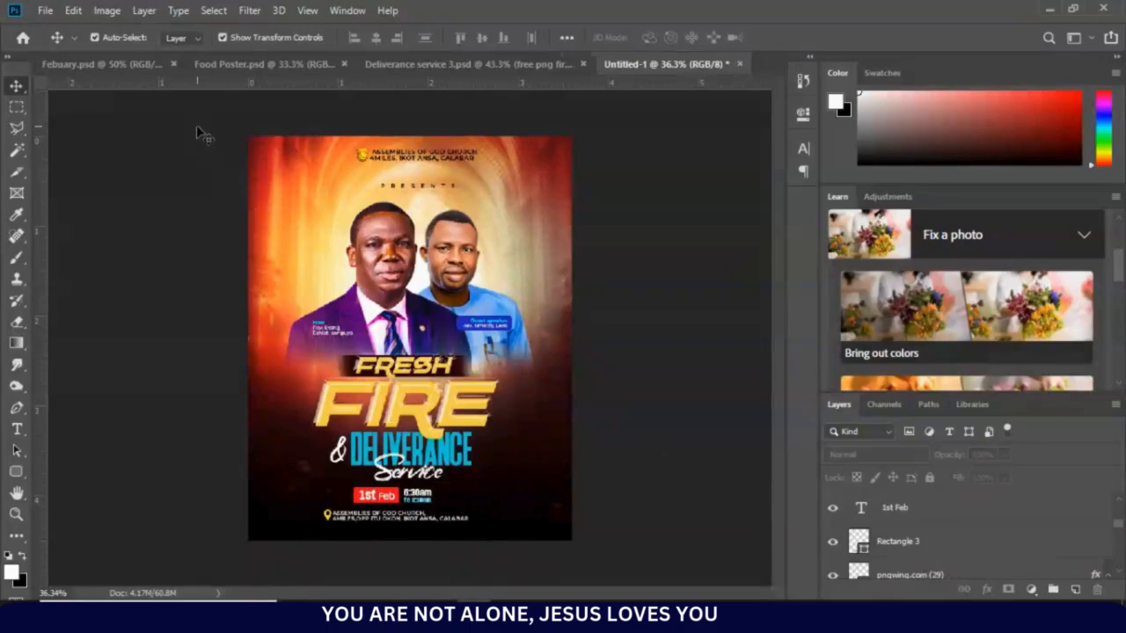
drag(197, 129, 581, 559)
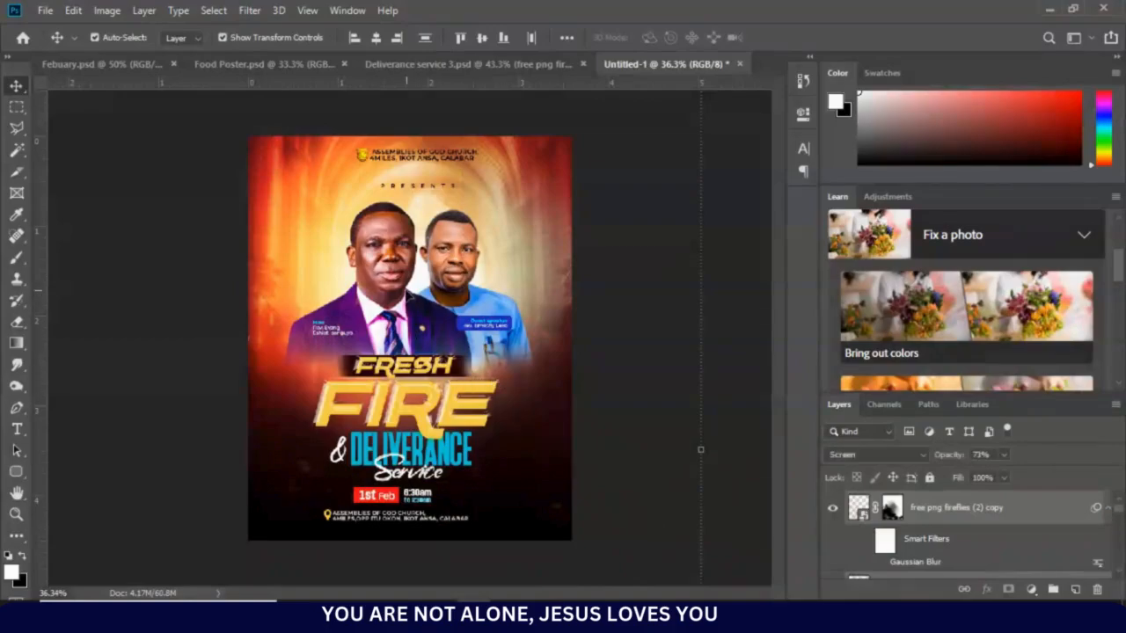
drag(402, 292, 407, 293)
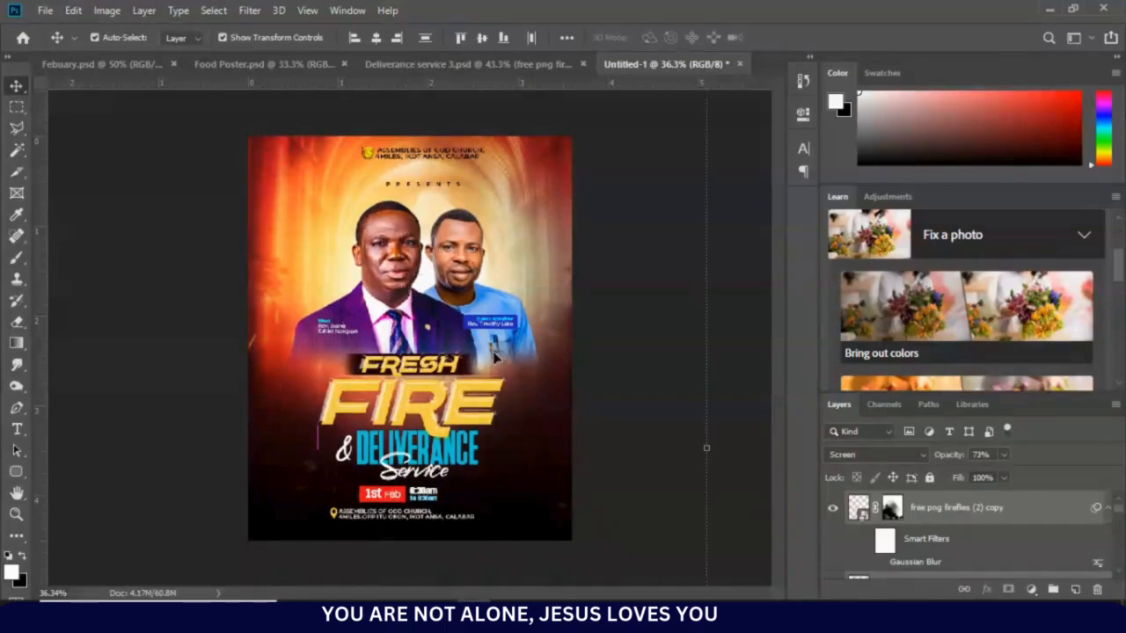
click(603, 455)
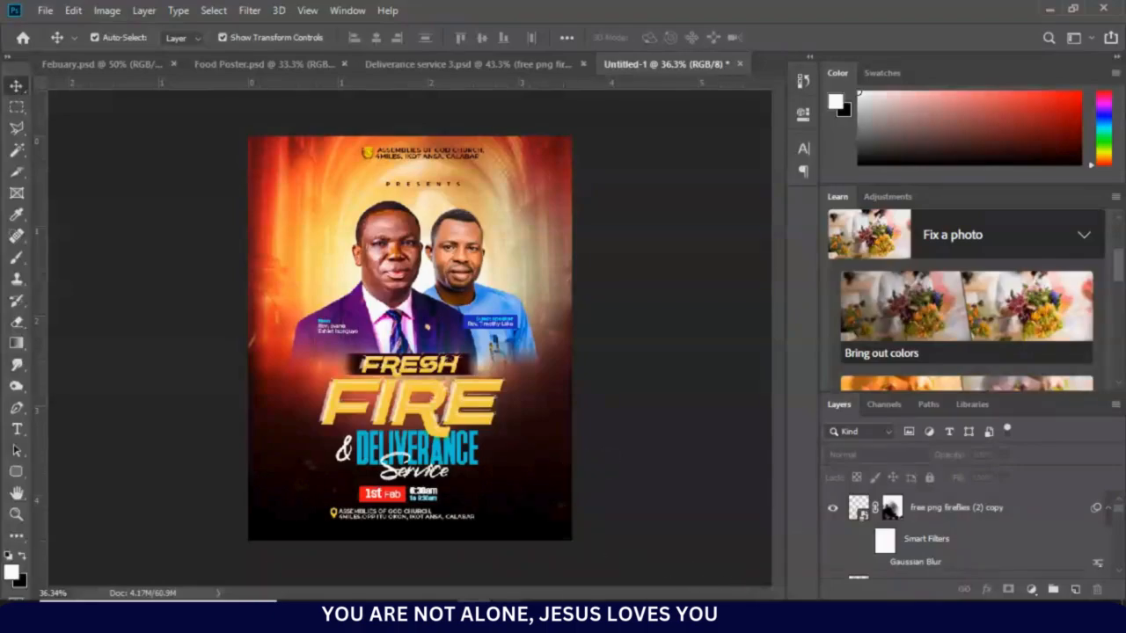
mouse_move(507, 616)
click(595, 569)
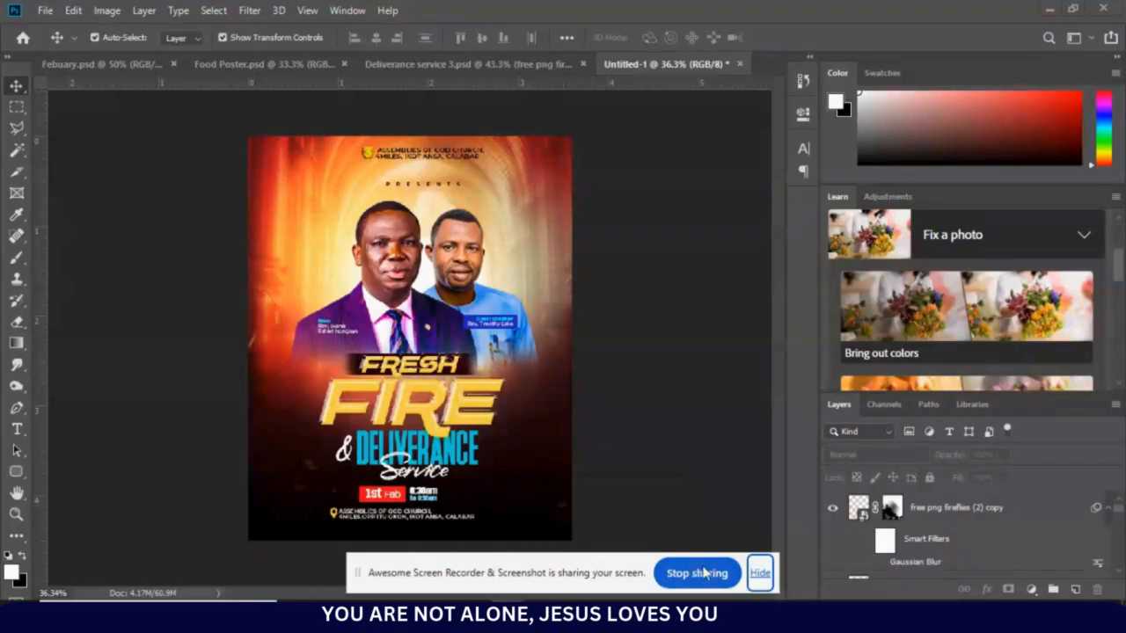